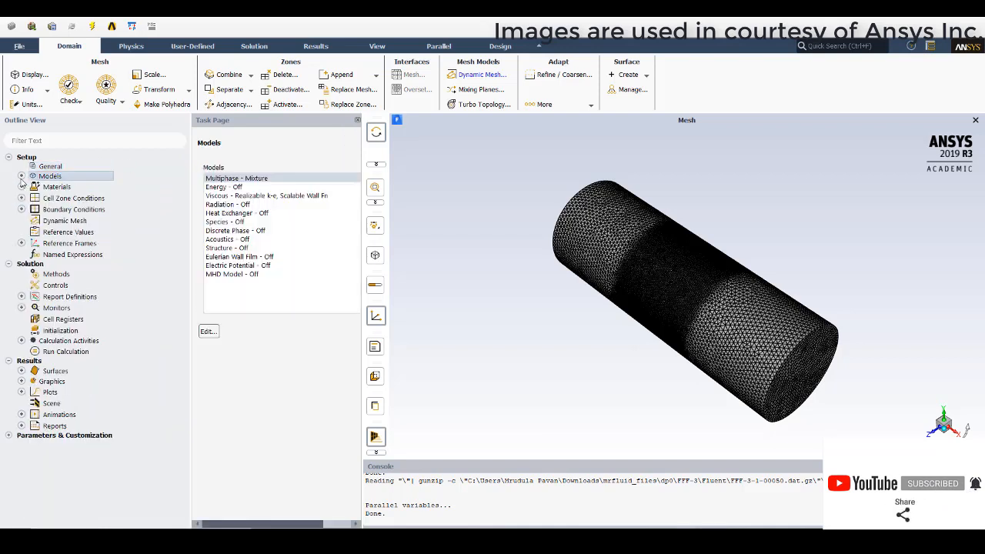
- Examine the multiphase model's phases and the defined fluid materials, and open the materials list
{"action": "left_click", "coordinate": [21, 176]}
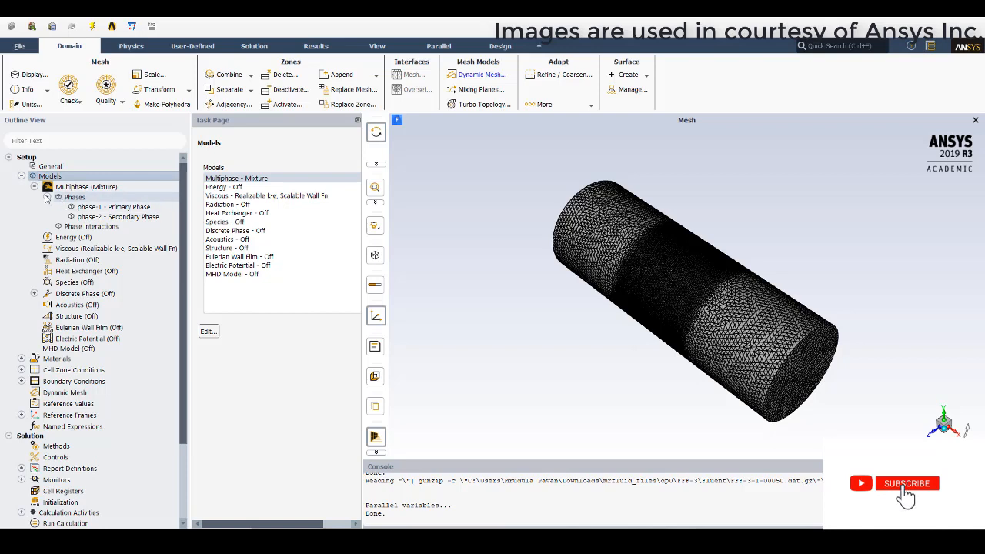
{"action": "left_click", "coordinate": [47, 197]}
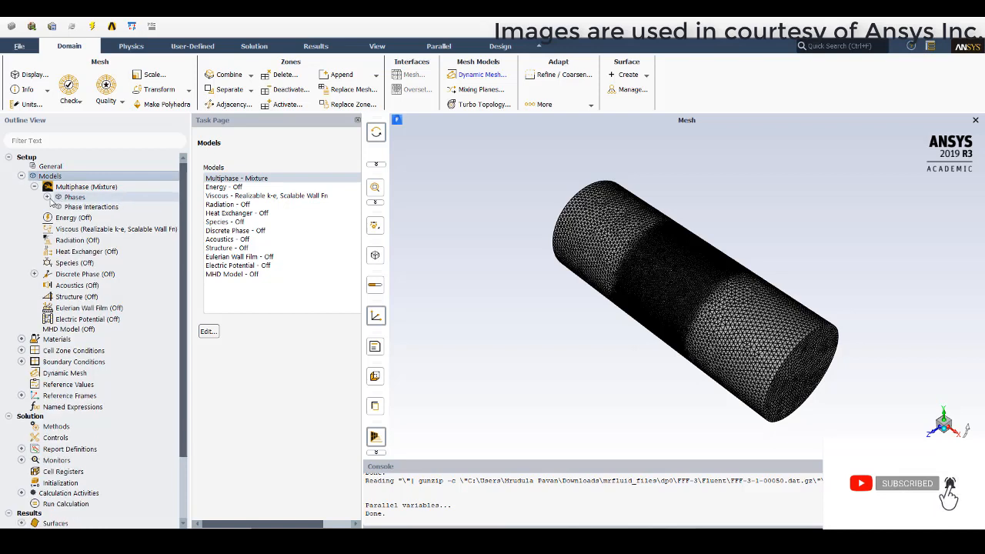
{"action": "left_click", "coordinate": [22, 339]}
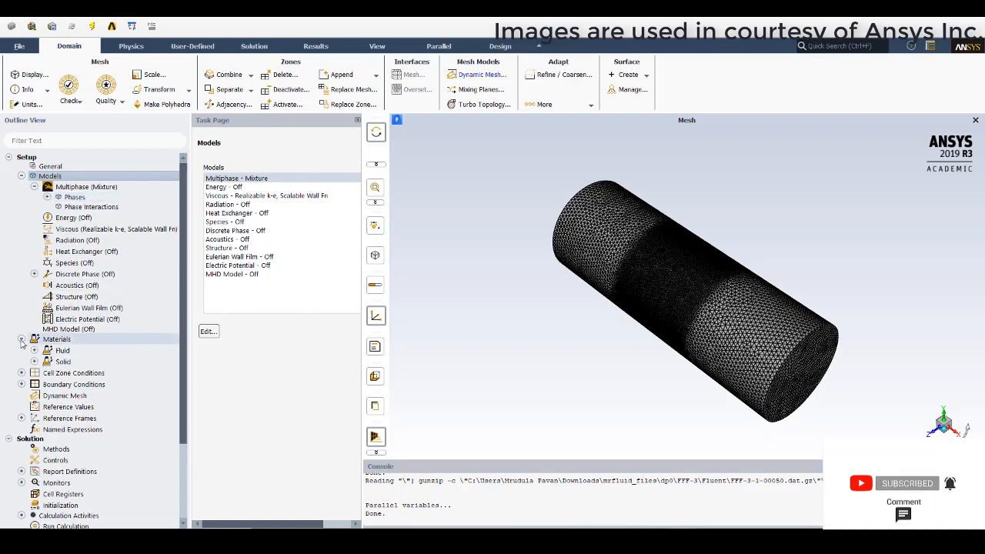
{"action": "left_click", "coordinate": [34, 351]}
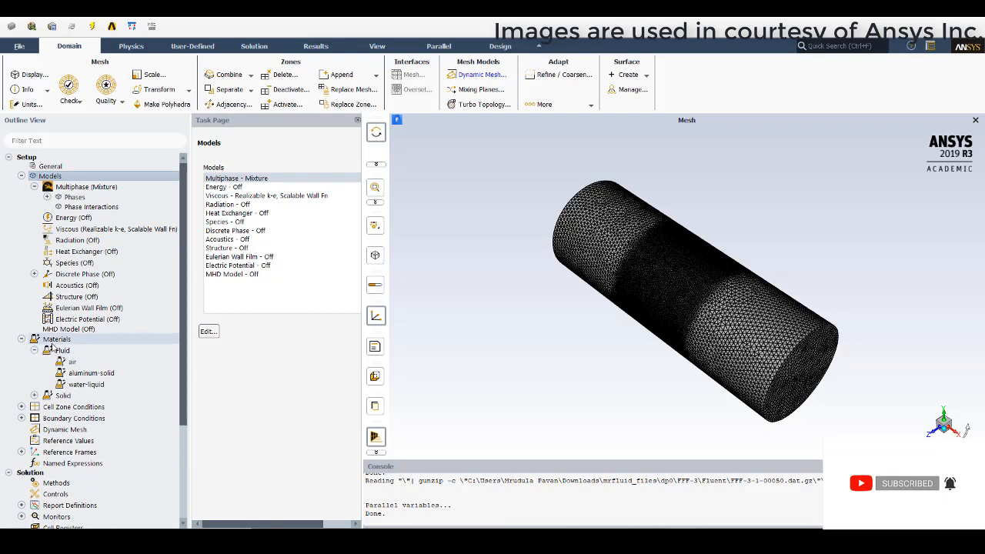
{"action": "double_click", "coordinate": [56, 339]}
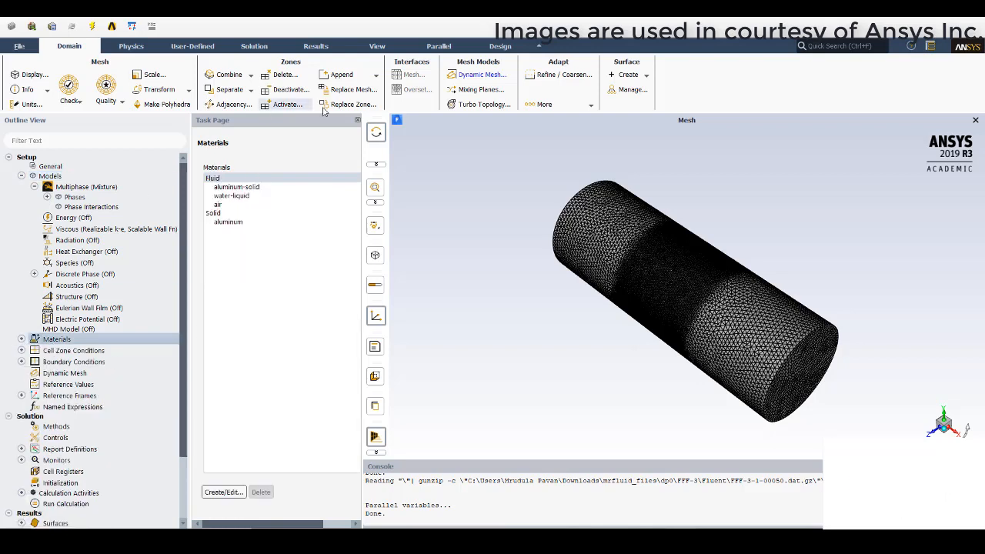
- Browse the Fluent database of fluid materials down to the water entries from the material editor, and close both dialogs
{"action": "left_click", "coordinate": [232, 493]}
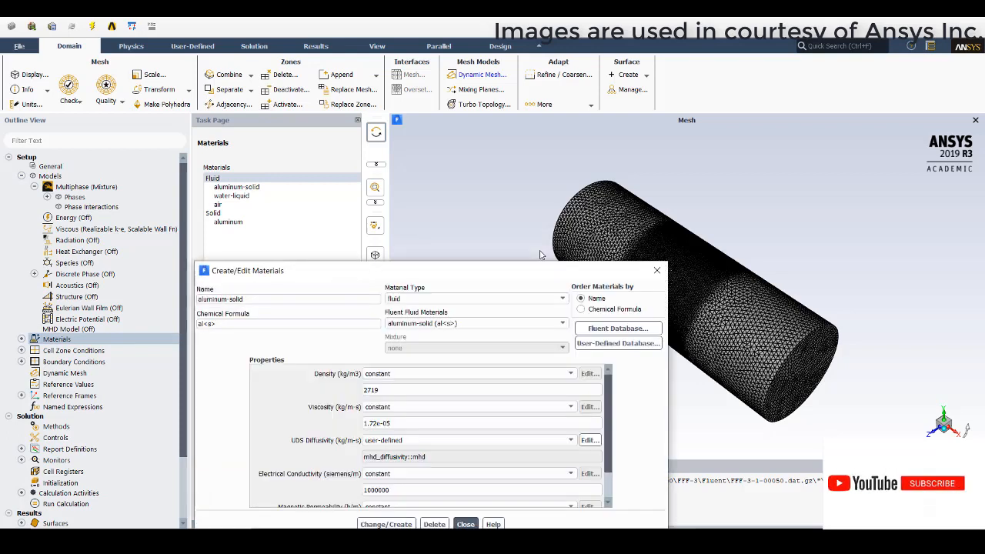
{"action": "left_click", "coordinate": [641, 330]}
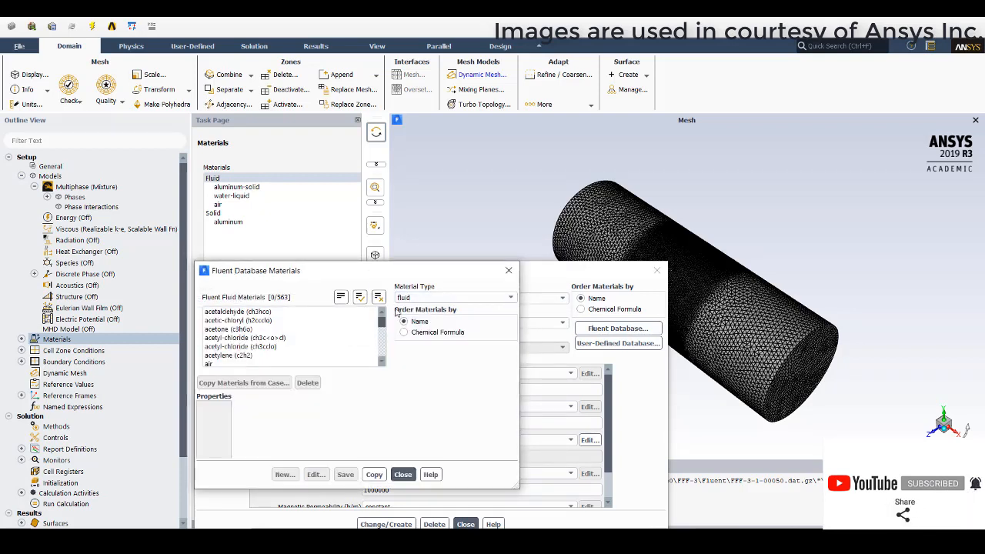
{"action": "left_click_drag", "start_coordinate": [382, 324], "coordinate": [378, 362]}
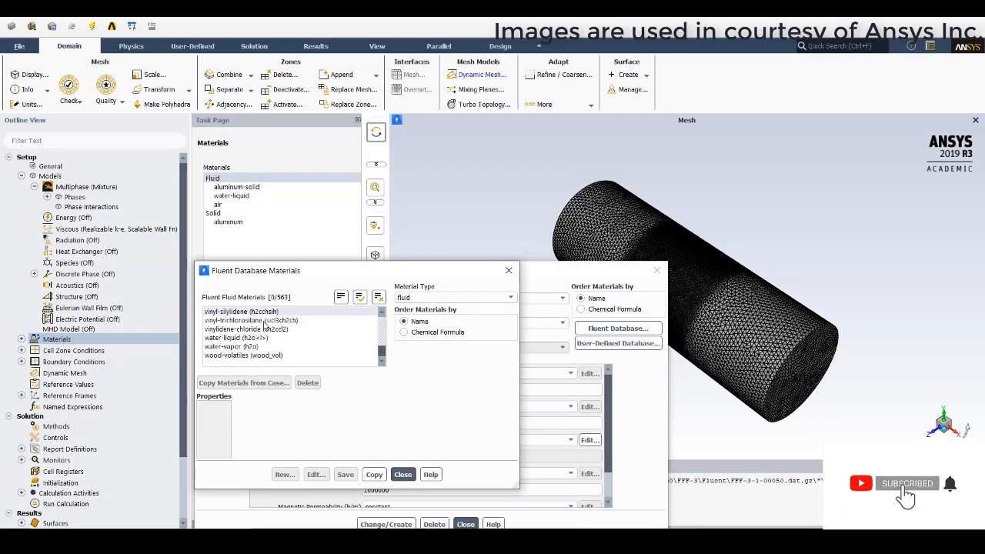
{"action": "left_click", "coordinate": [403, 474]}
{"action": "left_click", "coordinate": [464, 523]}
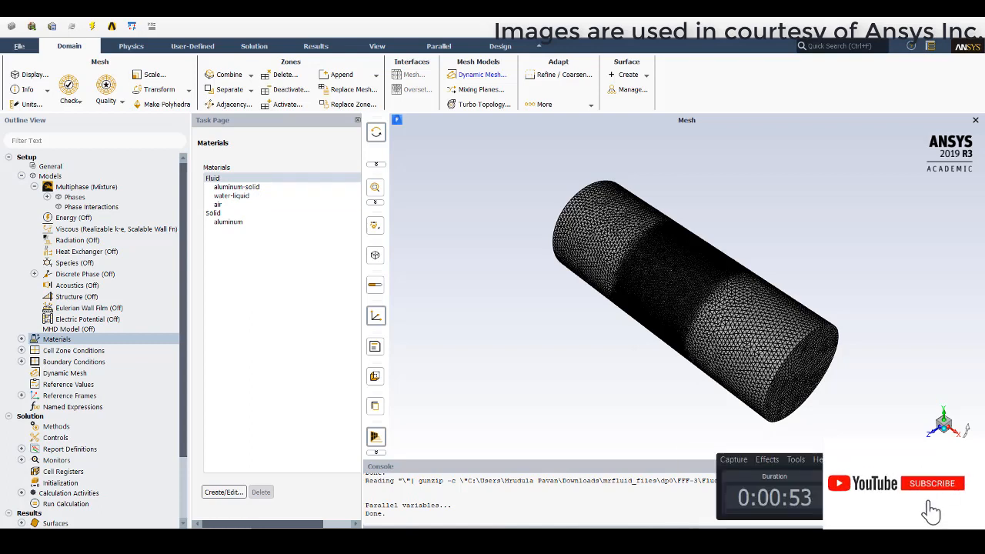
- Review the secondary phase's material and granular properties down to the packing limit, and accept them
{"action": "left_click", "coordinate": [47, 197]}
{"action": "double_click", "coordinate": [91, 207]}
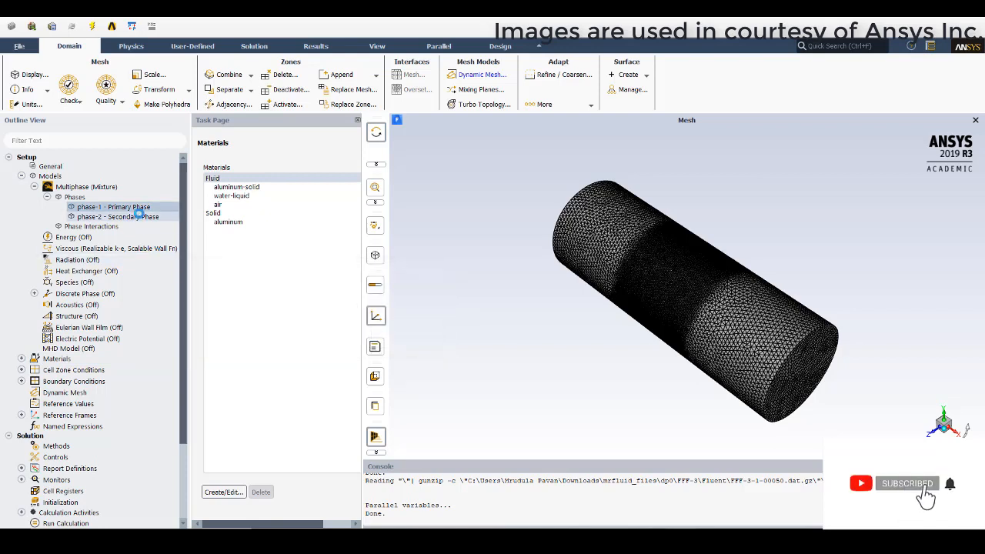
{"action": "double_click", "coordinate": [141, 217]}
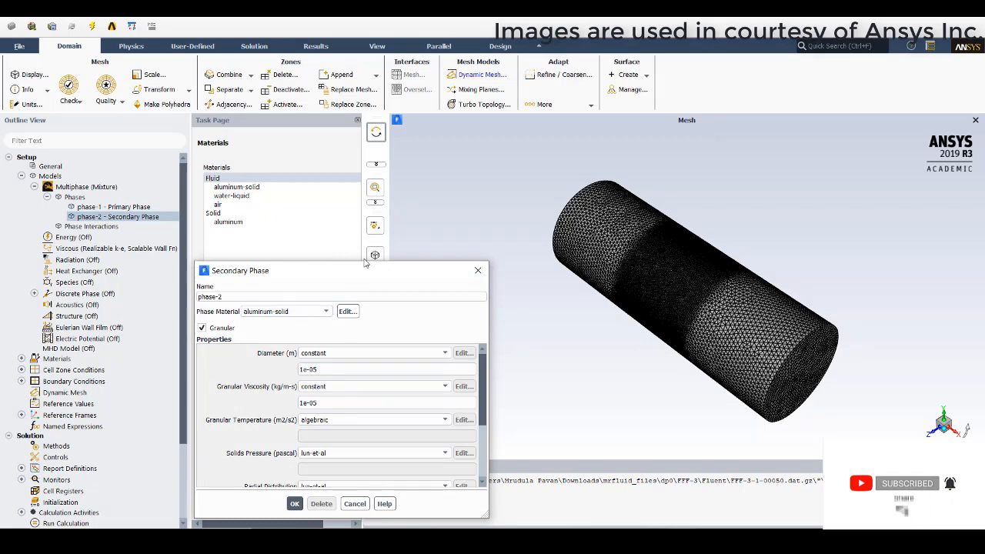
{"action": "left_click_drag", "start_coordinate": [361, 274], "coordinate": [352, 137]}
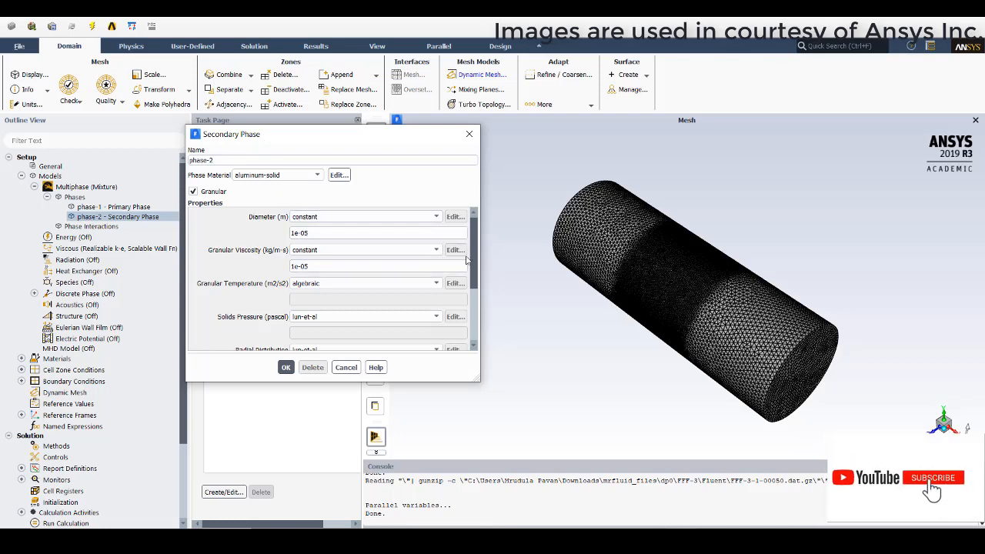
{"action": "left_click_drag", "start_coordinate": [474, 262], "coordinate": [488, 314]}
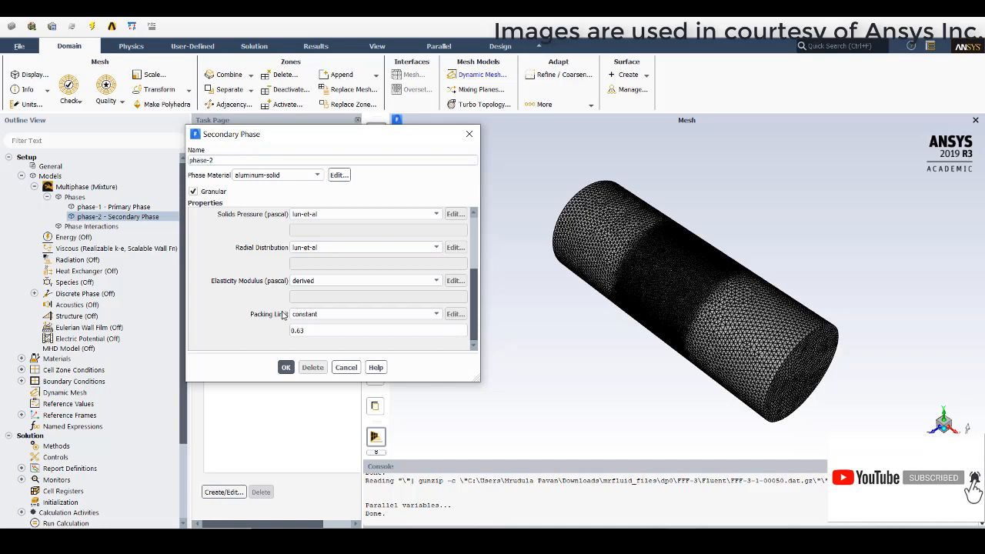
{"action": "left_click", "coordinate": [289, 373]}
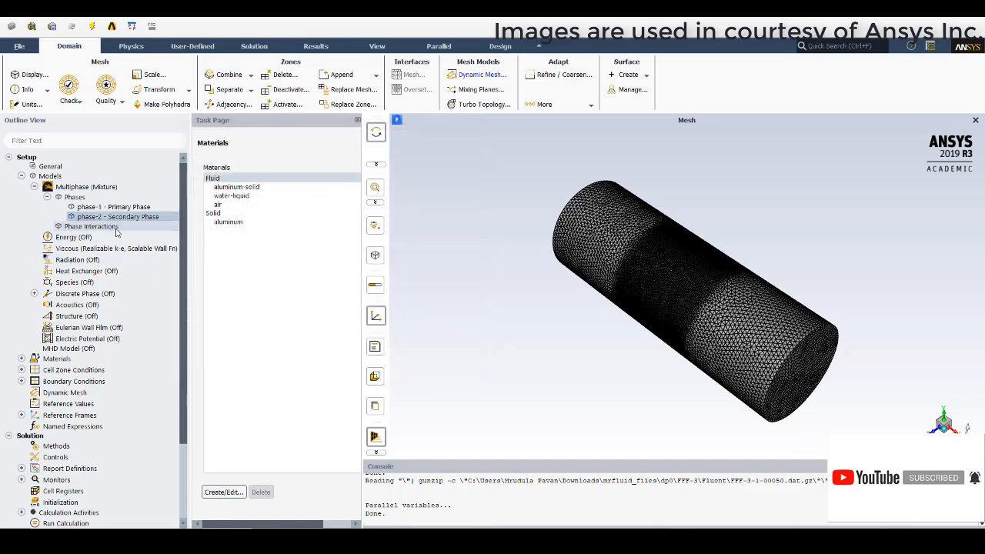
- Review the phase interaction settings for drag, collisions, slip, mass, surface tension and interfacial area, and accept them
{"action": "left_click", "coordinate": [116, 228]}
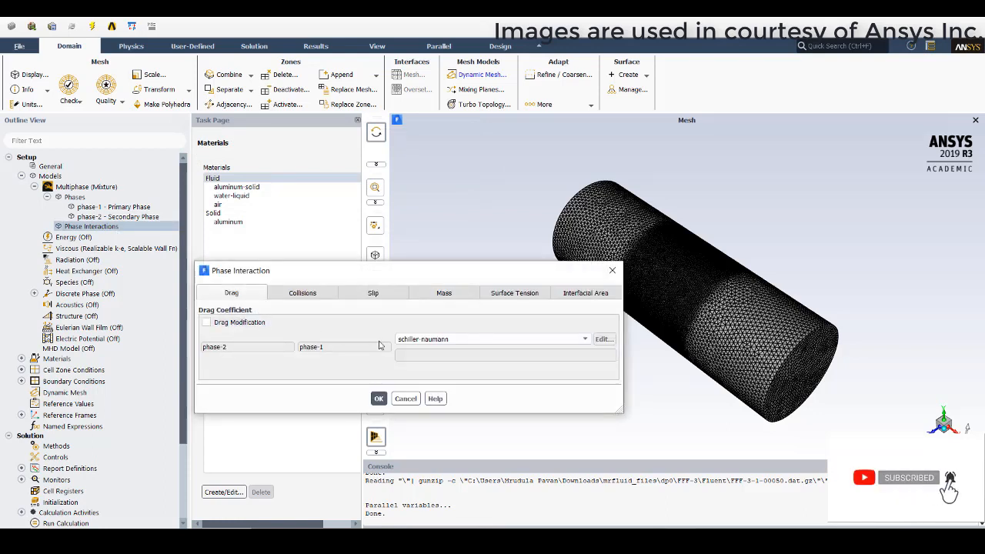
{"action": "left_click", "coordinate": [308, 295]}
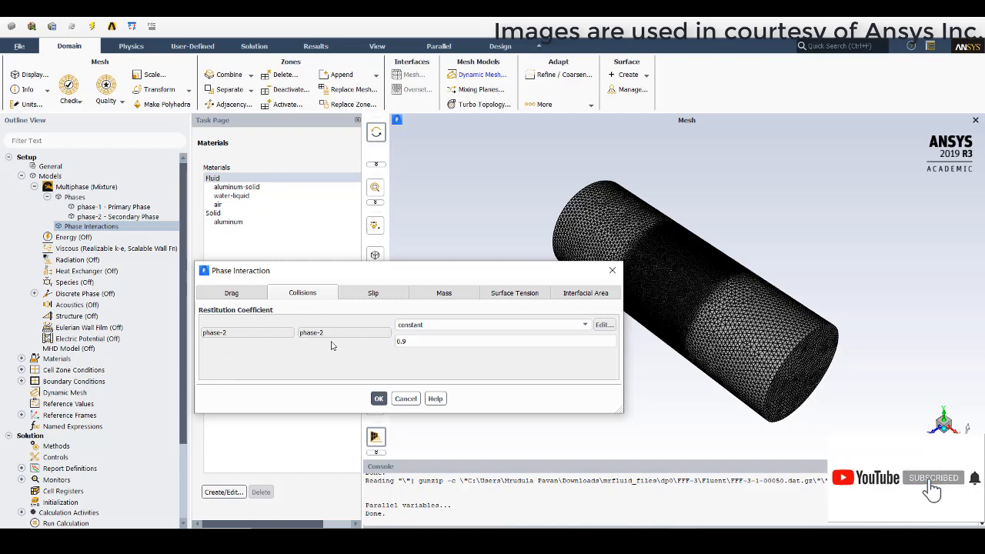
{"action": "left_click", "coordinate": [374, 294]}
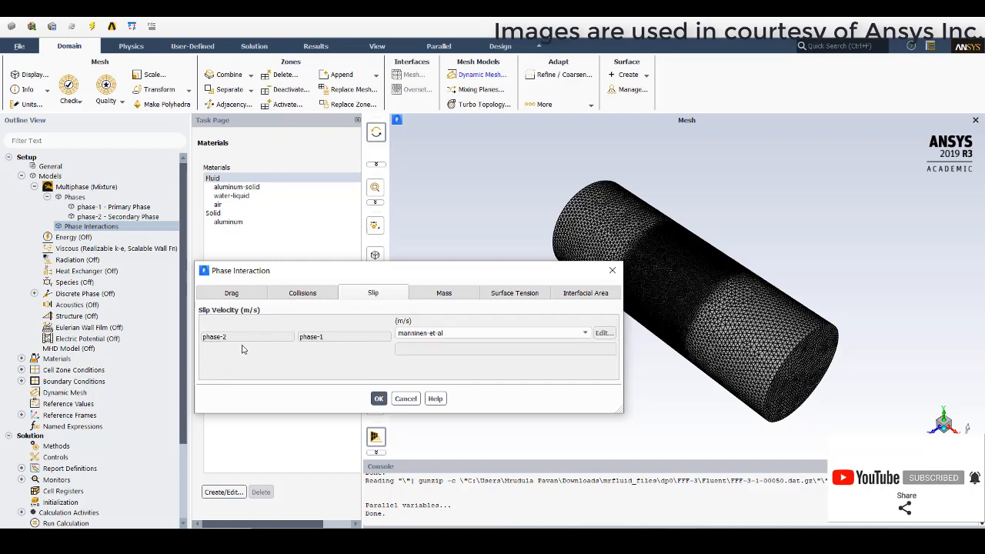
{"action": "left_click", "coordinate": [434, 298]}
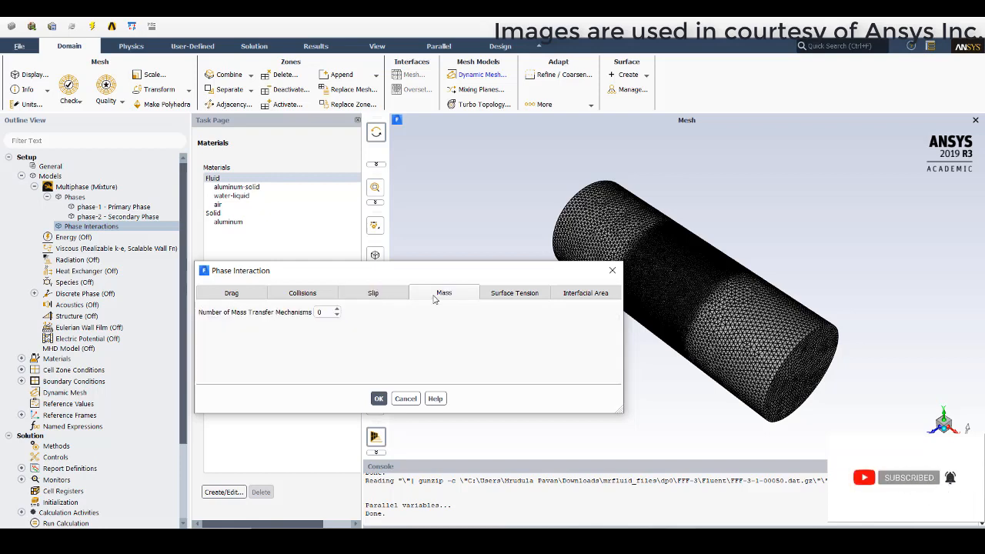
{"action": "left_click", "coordinate": [491, 297]}
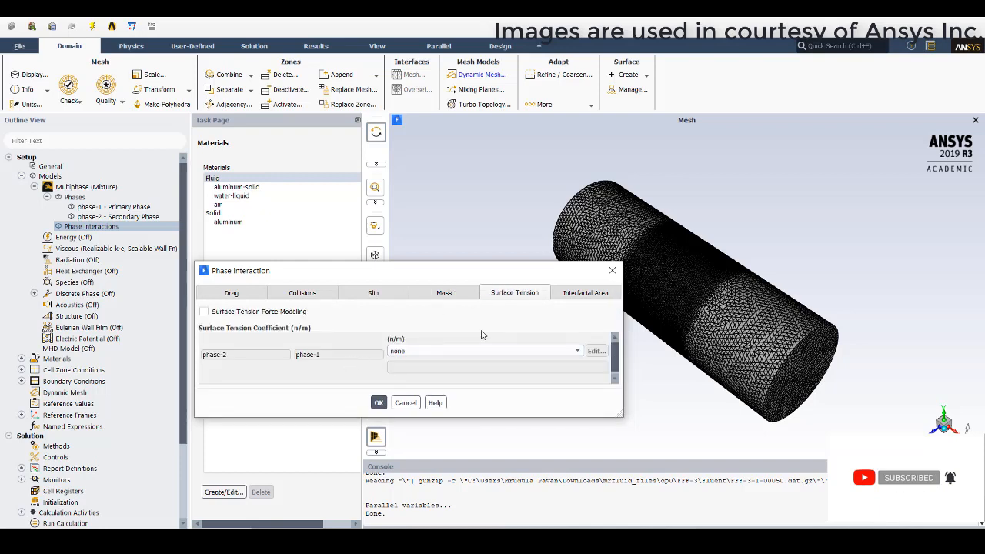
{"action": "left_click", "coordinate": [573, 295]}
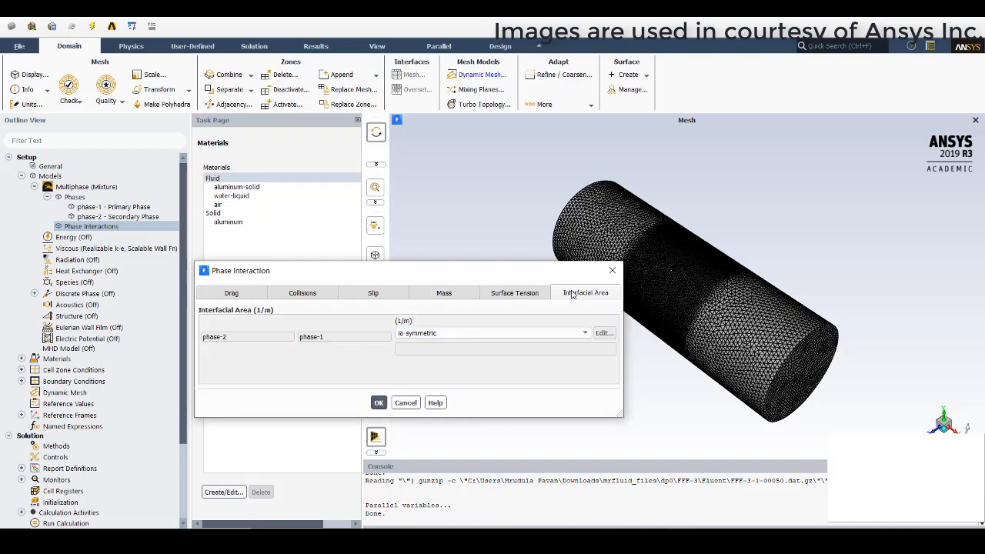
{"action": "left_click", "coordinate": [378, 403]}
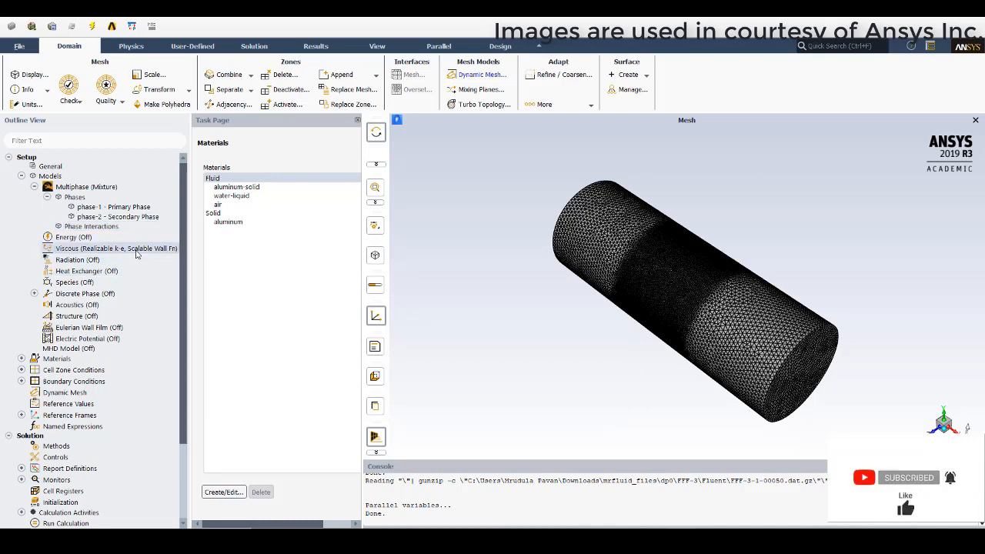
- Inspect the viscous model settings, including the k-epsilon variant, near-wall treatment and model constants
{"action": "double_click", "coordinate": [135, 248]}
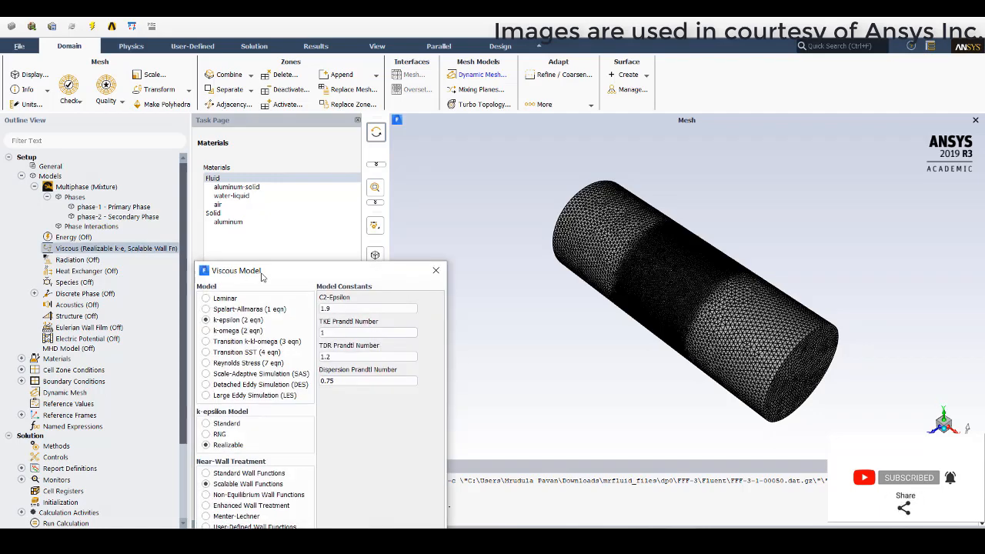
{"action": "left_click_drag", "start_coordinate": [261, 277], "coordinate": [277, 118]}
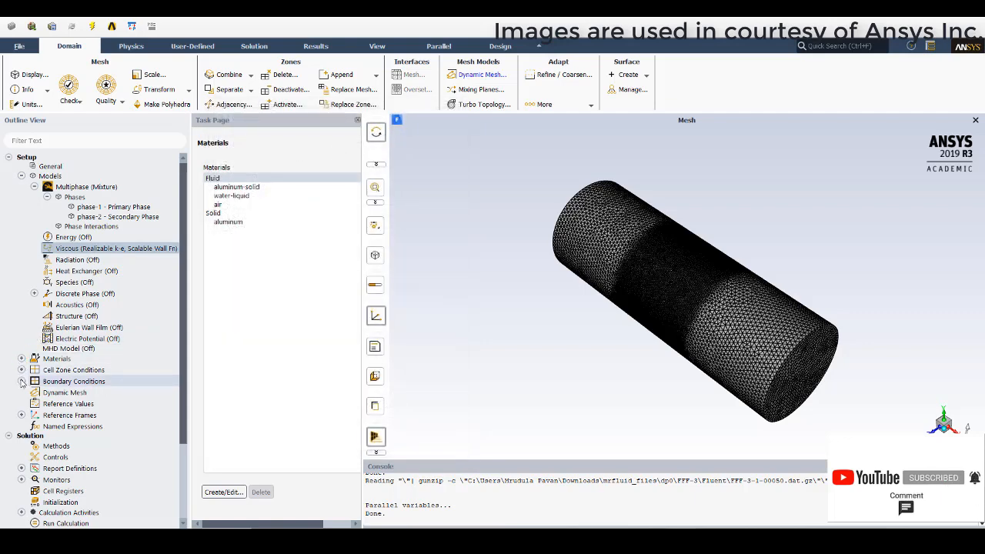
- Open the list of boundary condition zones
{"action": "left_click", "coordinate": [21, 381]}
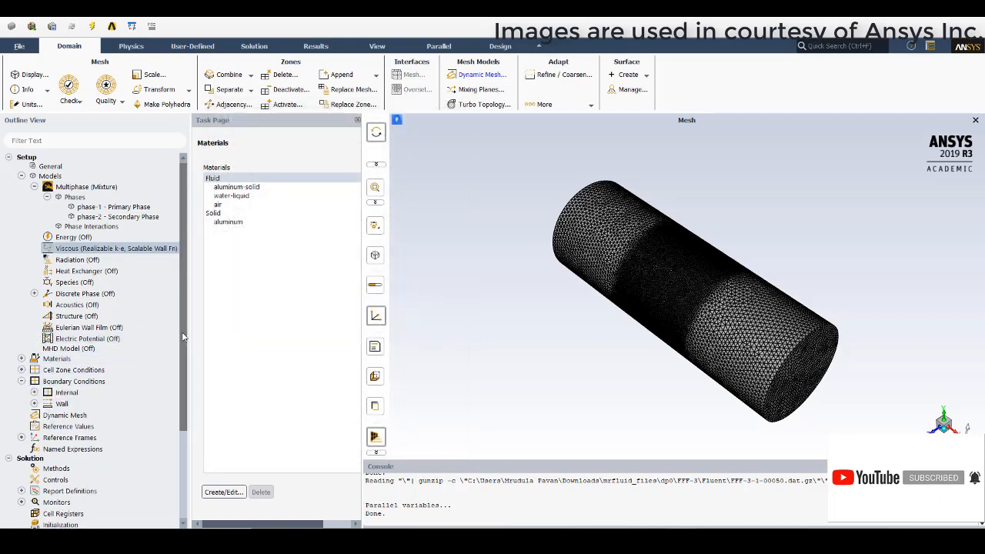
{"action": "scroll", "coordinate": [183, 341], "scroll_direction": "down", "scroll_amount": 3}
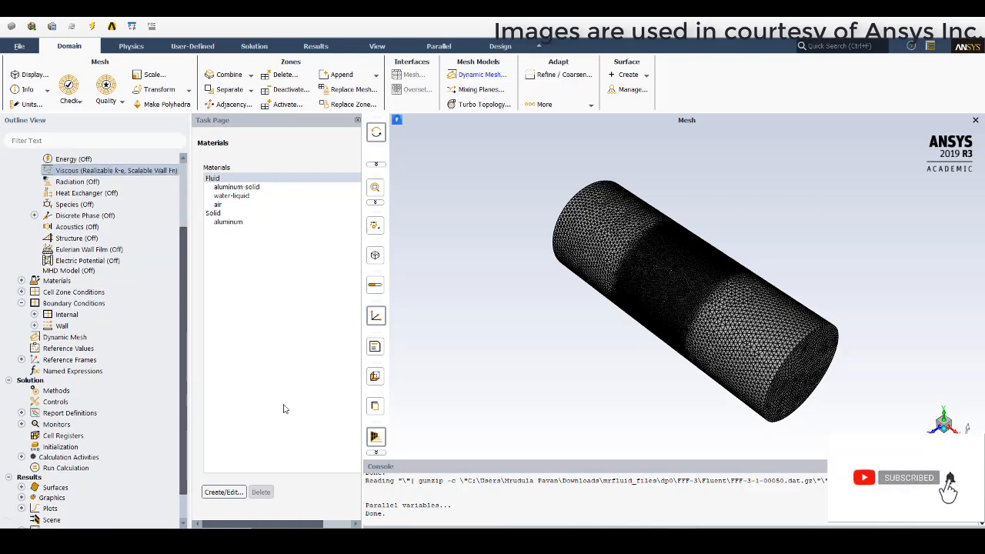
{"action": "left_click", "coordinate": [79, 310]}
{"action": "double_click", "coordinate": [78, 306]}
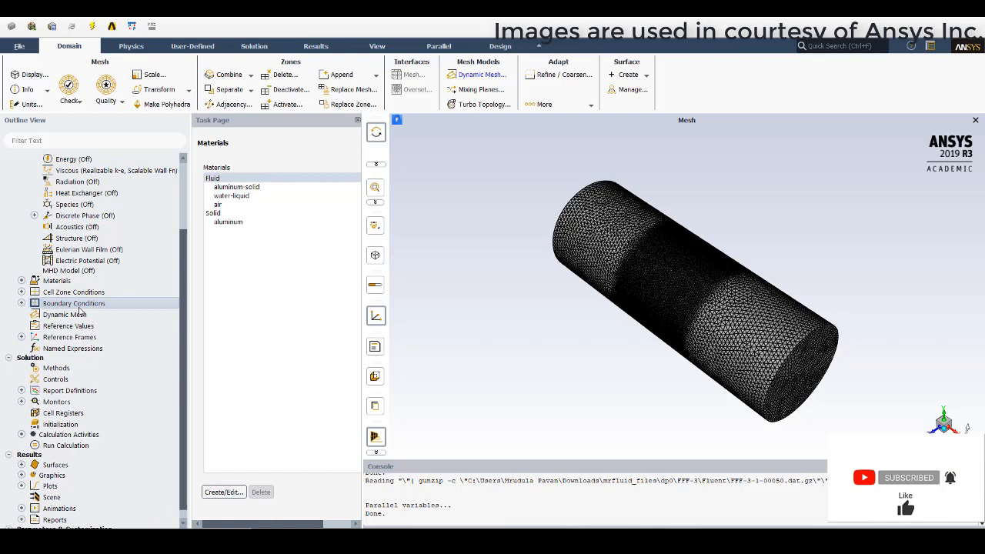
- Display the mesh of only the magneticflux surface and inspect it from another angle
{"action": "left_click", "coordinate": [223, 470]}
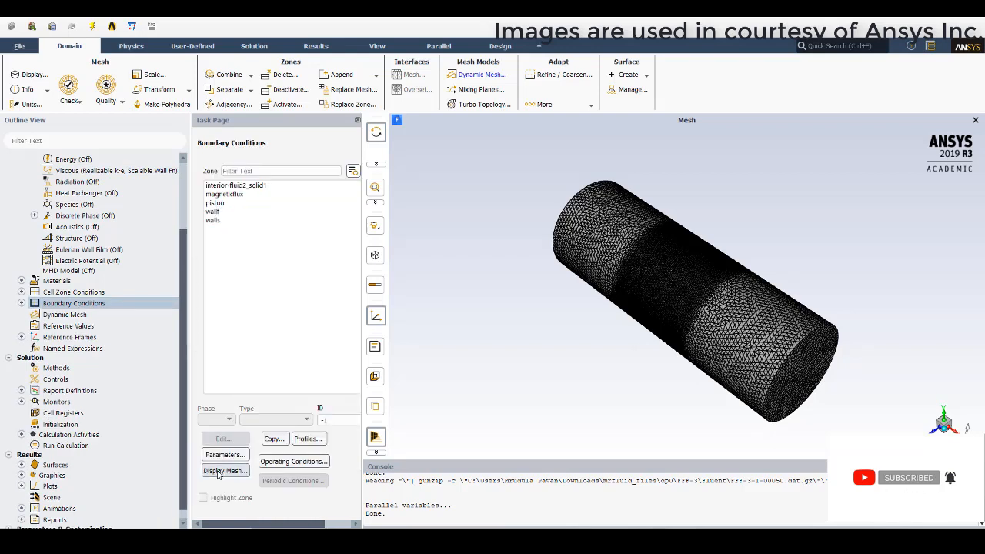
{"action": "left_click", "coordinate": [496, 299]}
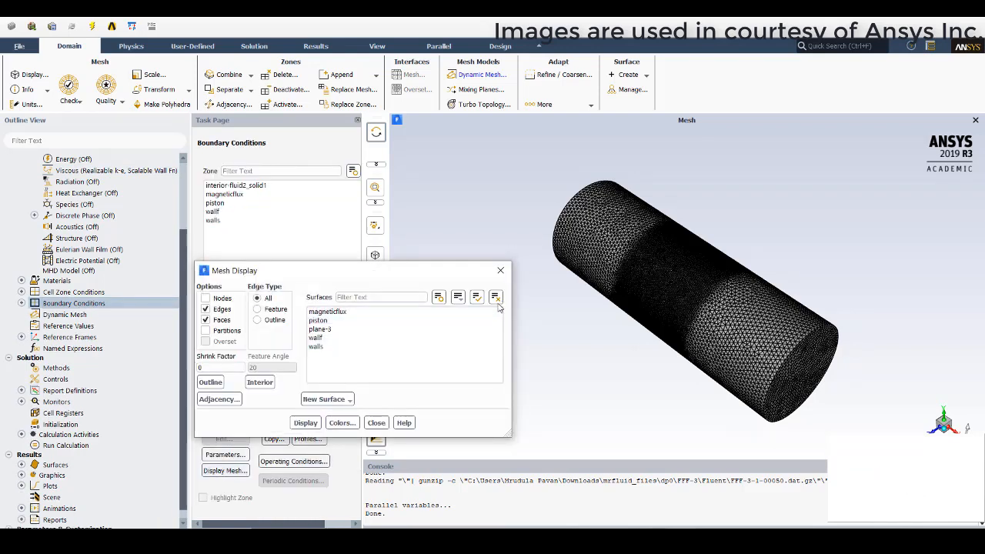
{"action": "left_click", "coordinate": [324, 313]}
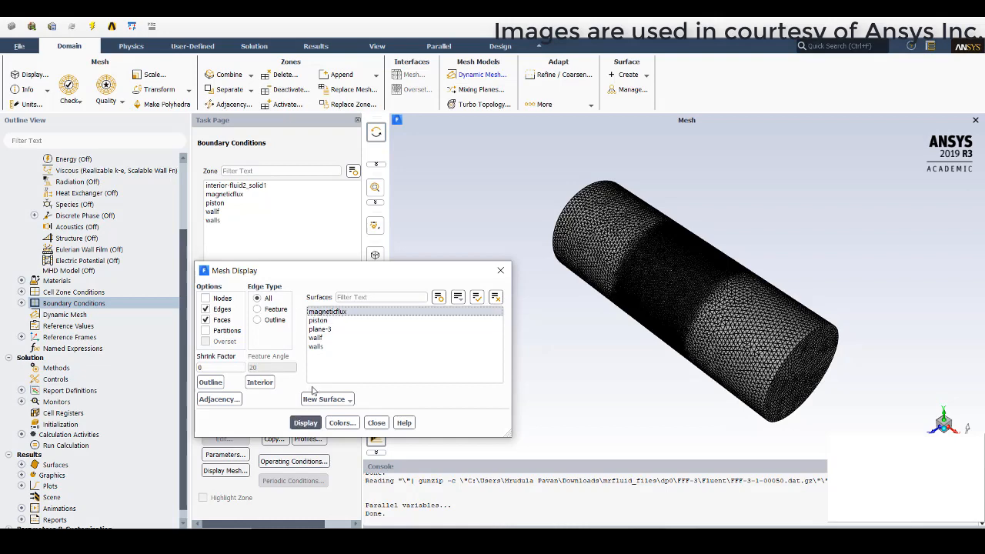
{"action": "left_click", "coordinate": [306, 422]}
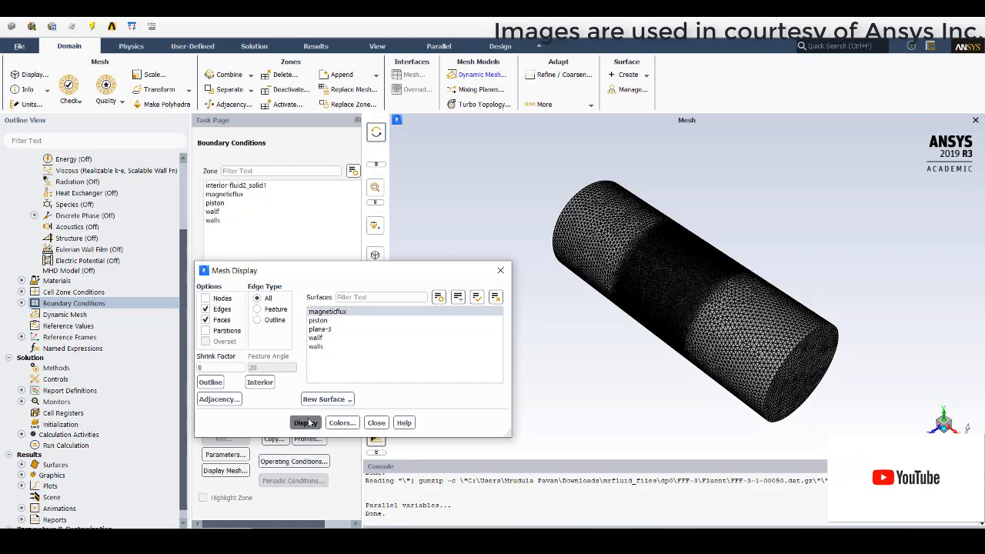
{"action": "left_click", "coordinate": [678, 310]}
{"action": "left_click_drag", "start_coordinate": [678, 310], "coordinate": [808, 338]}
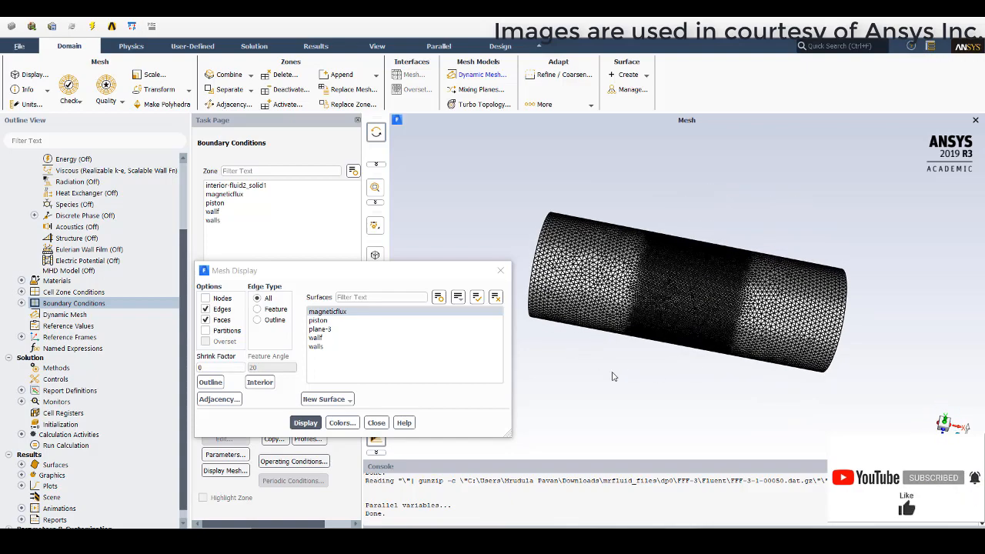
- Add the wallf surface to the mesh display and inspect the cylinder from its open end
{"action": "left_click", "coordinate": [350, 338]}
{"action": "left_click_drag", "start_coordinate": [589, 261], "coordinate": [783, 282]}
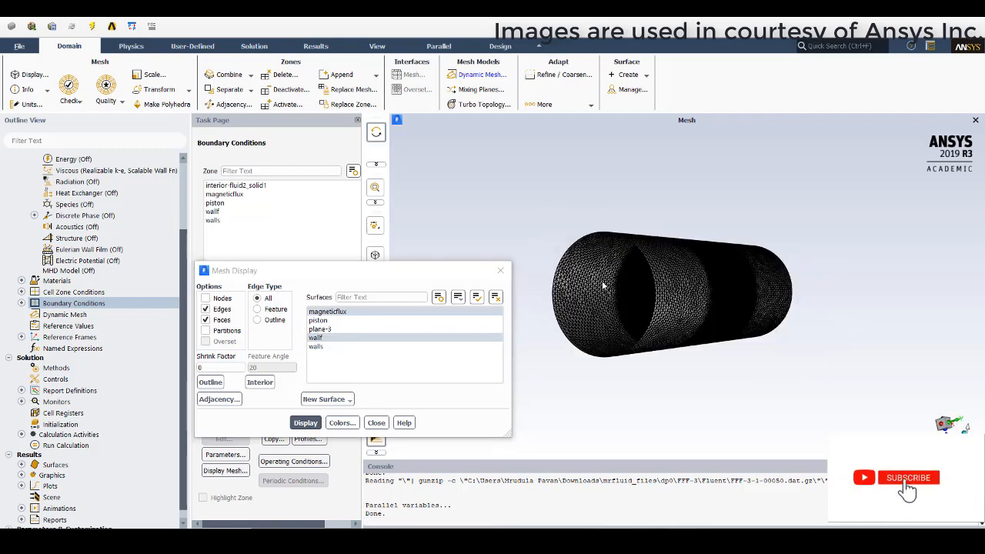
- Display the mesh of only the piston surface, view it from another angle, and close the mesh display settings
{"action": "left_click", "coordinate": [320, 347]}
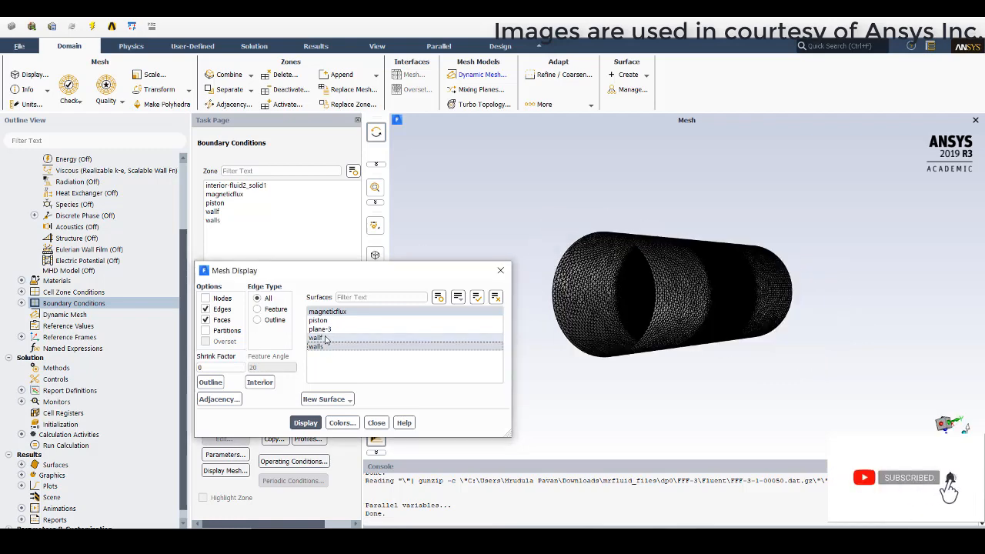
{"action": "left_click", "coordinate": [324, 320]}
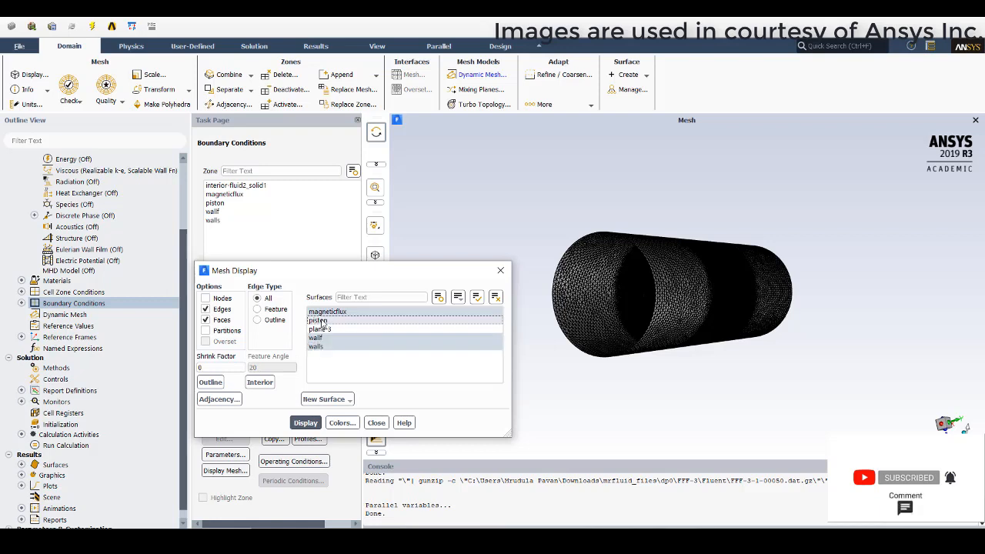
{"action": "left_click", "coordinate": [497, 298]}
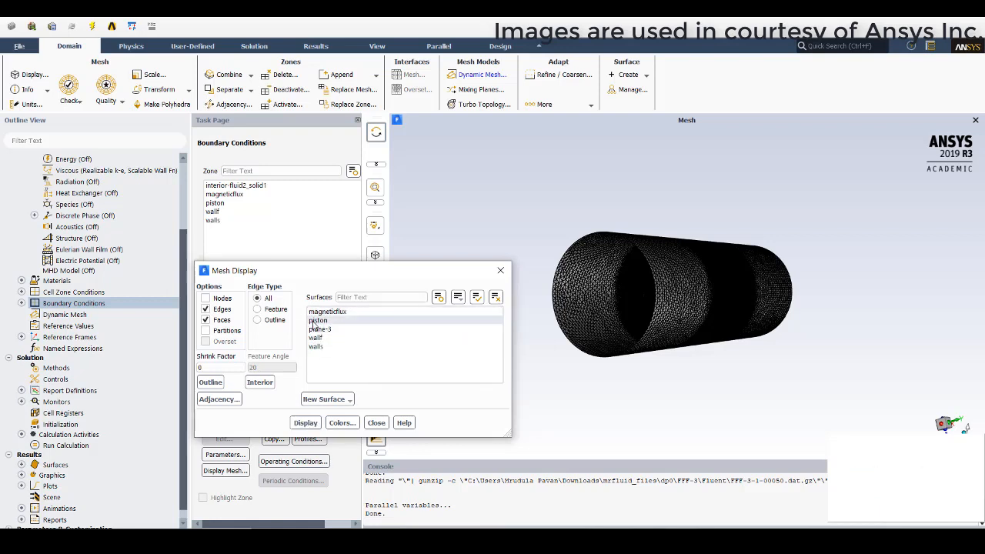
{"action": "left_click", "coordinate": [305, 422]}
{"action": "left_click_drag", "start_coordinate": [715, 296], "coordinate": [530, 321]}
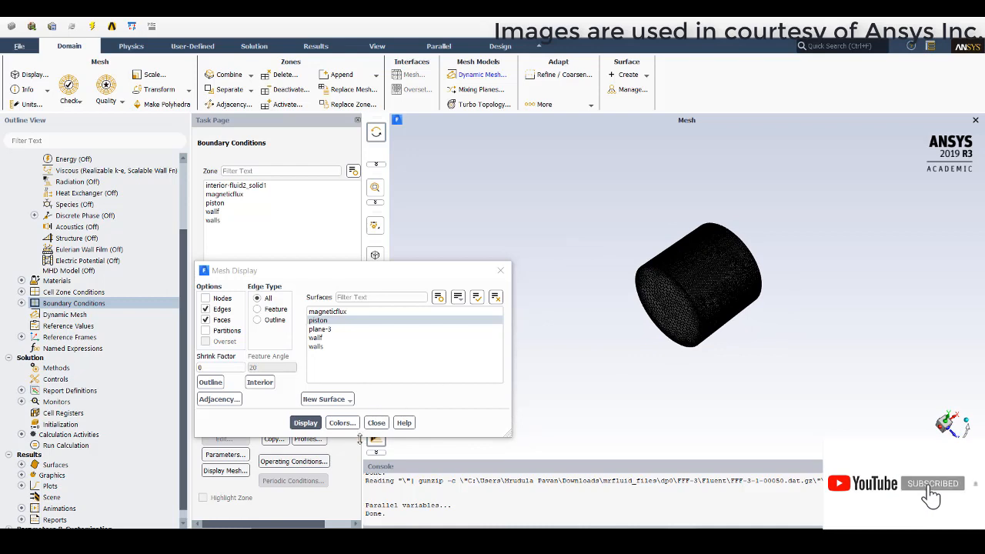
{"action": "left_click", "coordinate": [377, 423]}
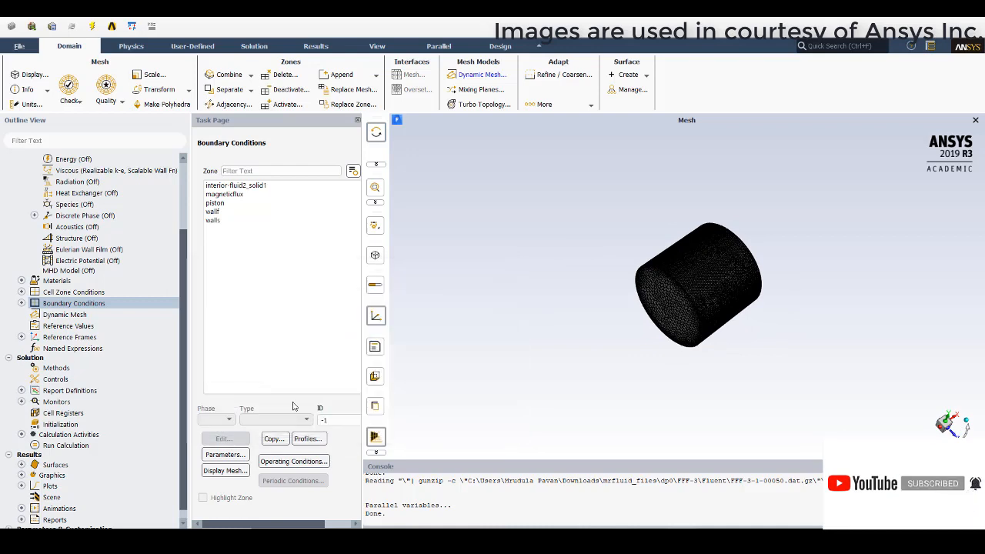
- Inspect the dynamic mesh smoothing method and the remeshing methods, length scales and skewness limits
{"action": "left_click", "coordinate": [48, 316]}
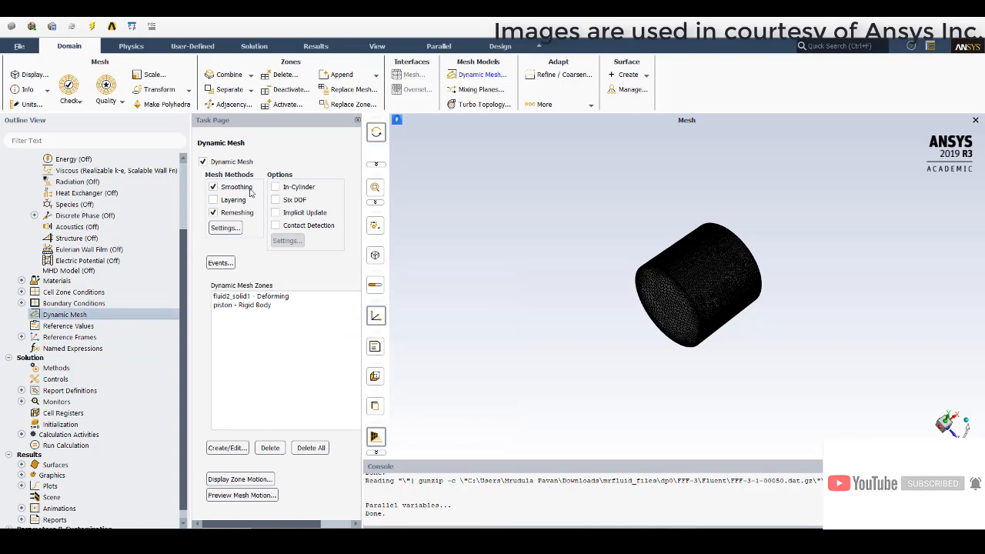
{"action": "left_click", "coordinate": [226, 228]}
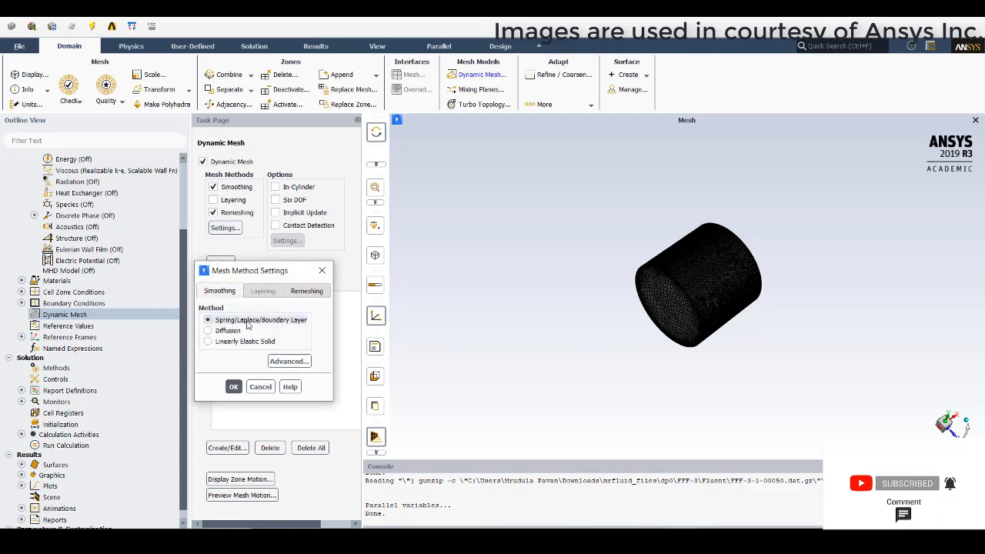
{"action": "left_click", "coordinate": [312, 297]}
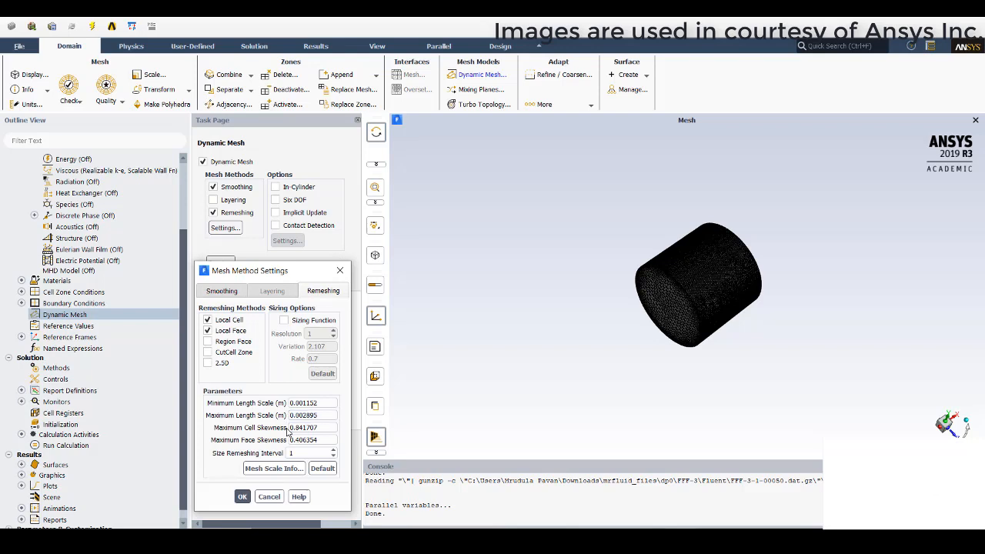
{"action": "left_click", "coordinate": [300, 403]}
{"action": "left_click", "coordinate": [298, 416]}
{"action": "left_click", "coordinate": [298, 404]}
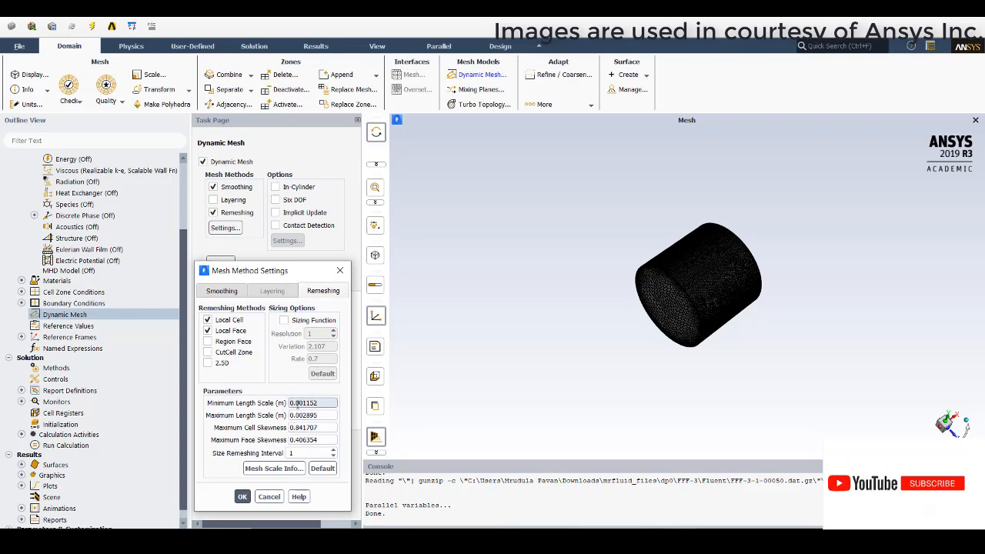
{"action": "left_click", "coordinate": [298, 415]}
{"action": "left_click", "coordinate": [295, 440]}
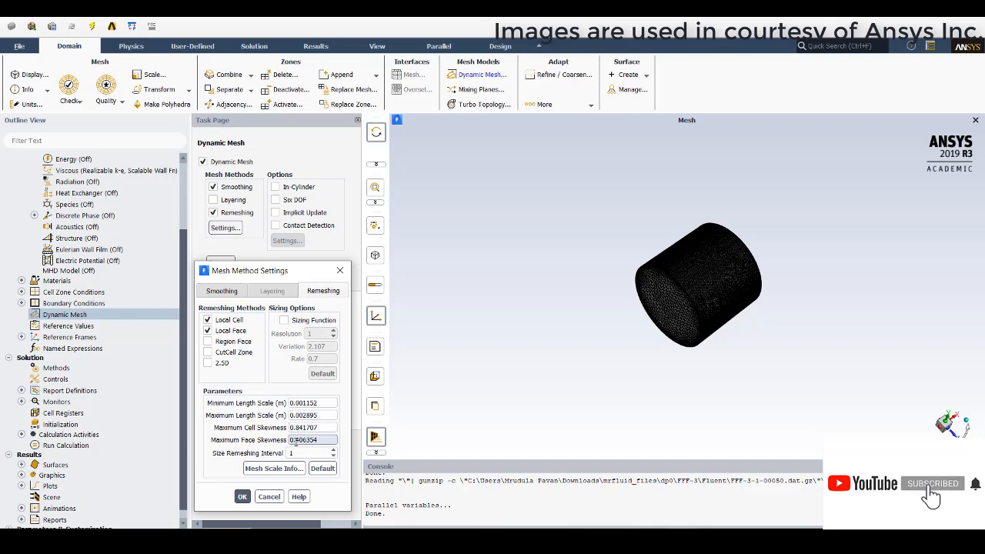
- Check the mesh scale information for the remeshing parameters, then leave the mesh method settings without changes
{"action": "left_click", "coordinate": [265, 469]}
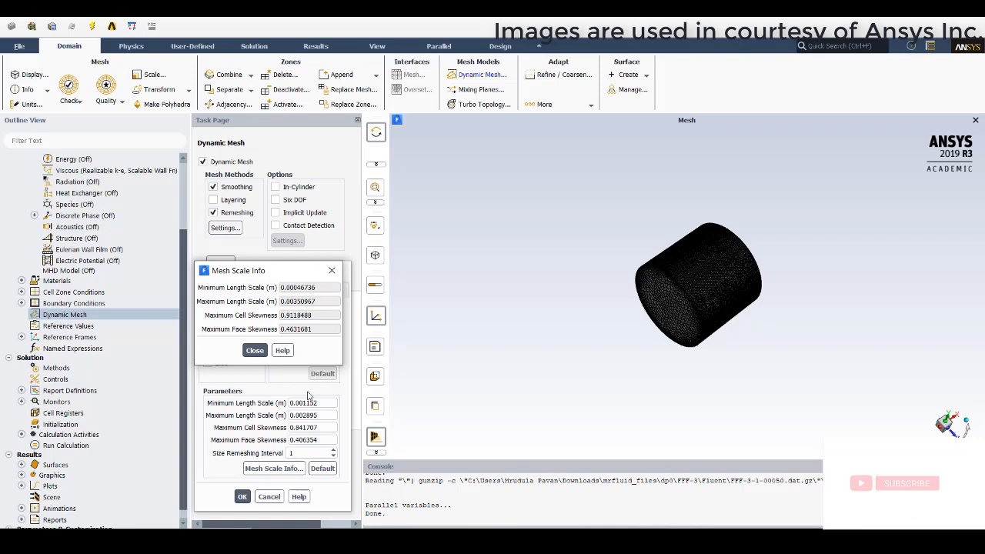
{"action": "left_click", "coordinate": [332, 270]}
{"action": "left_click", "coordinate": [340, 264]}
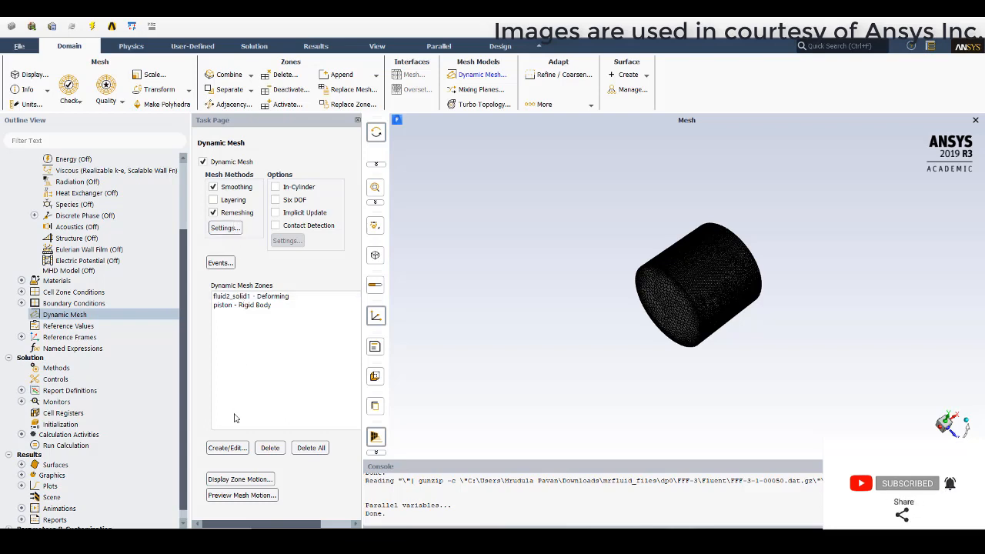
- Inspect the dynamic mesh zone definitions of fluid2_solid1 and piston, including the piston's motion attributes
{"action": "left_click", "coordinate": [228, 447]}
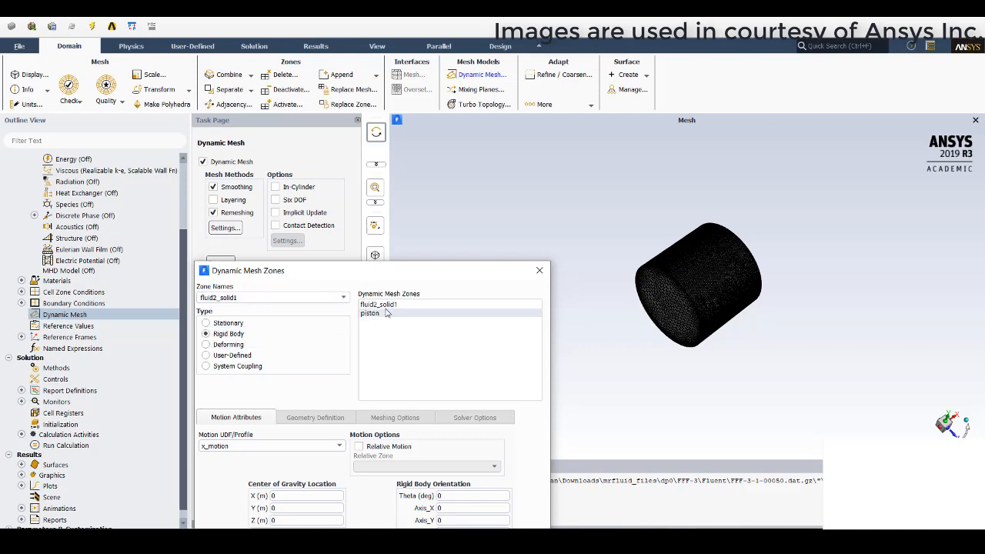
{"action": "left_click", "coordinate": [386, 305]}
{"action": "left_click_drag", "start_coordinate": [396, 278], "coordinate": [394, 144]}
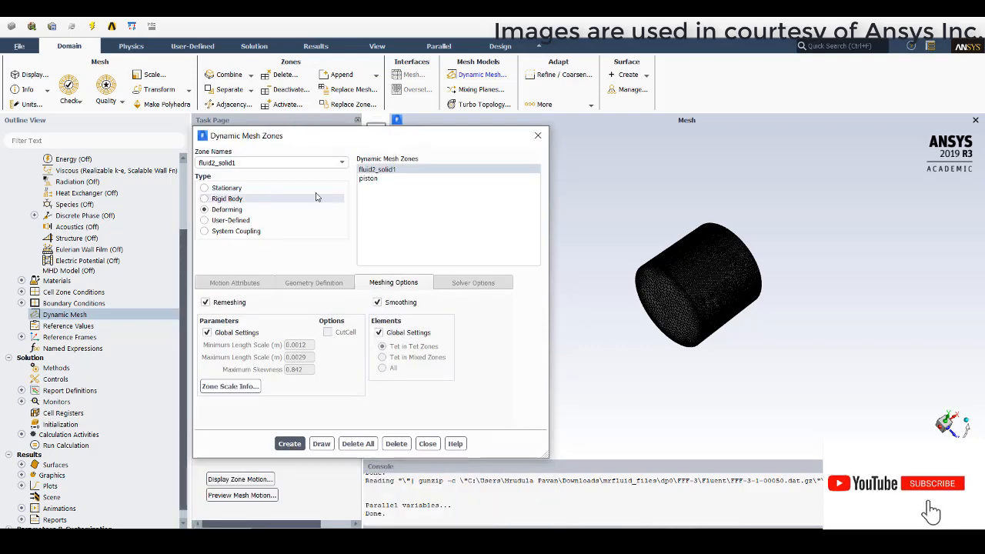
{"action": "left_click", "coordinate": [365, 180]}
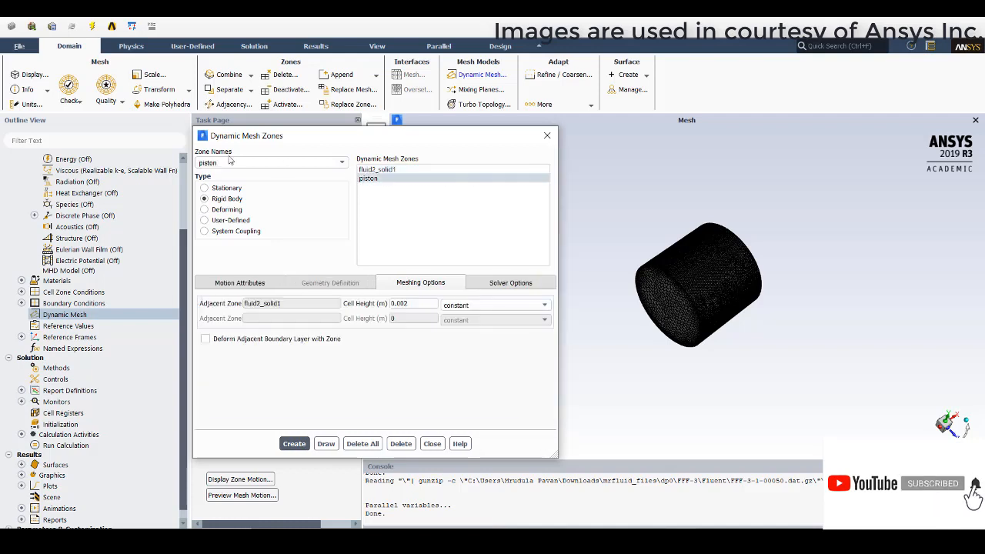
{"action": "left_click", "coordinate": [240, 283]}
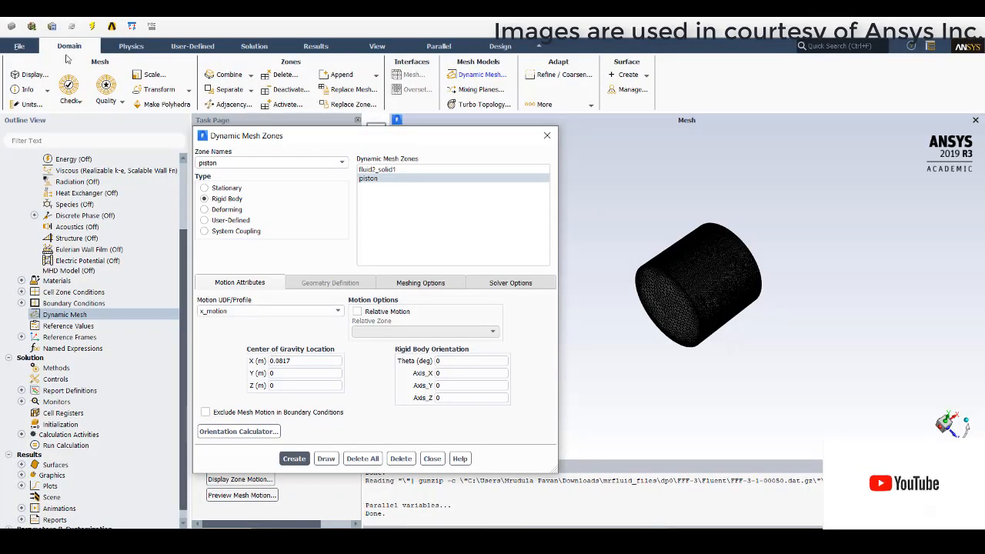
- Show where a motion profile file can be read in, then return to the piston's motion profile
{"action": "left_click", "coordinate": [29, 49]}
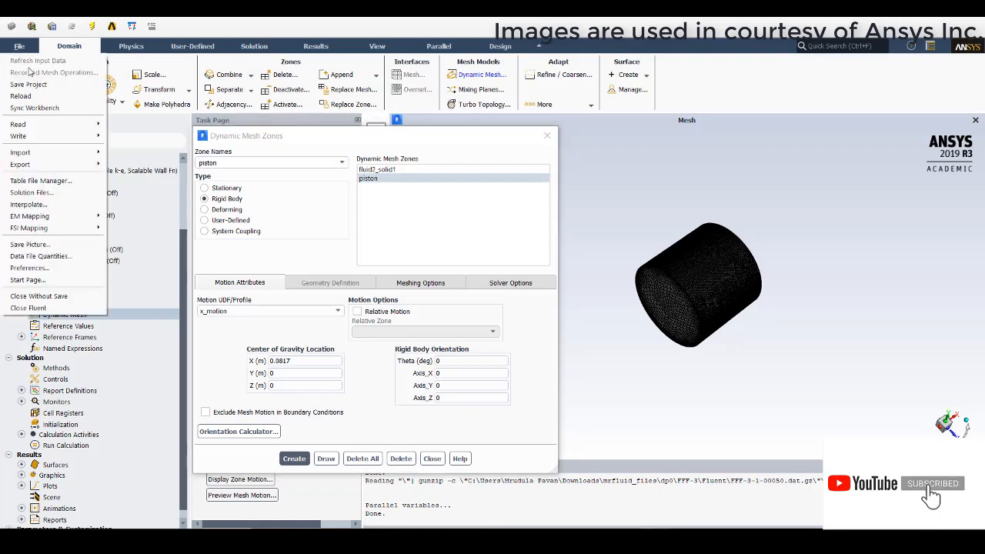
{"action": "mouse_move", "coordinate": [48, 125]}
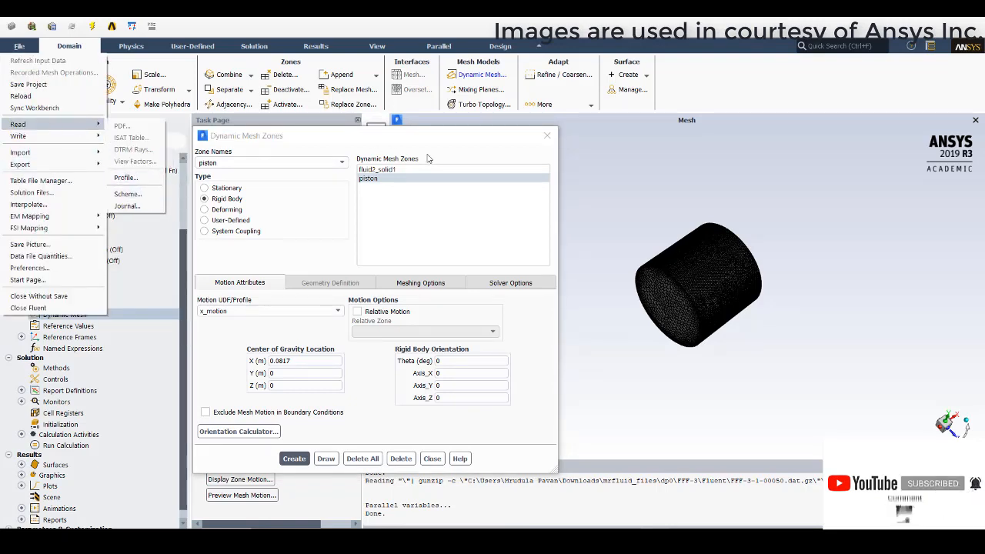
{"action": "left_click", "coordinate": [303, 313]}
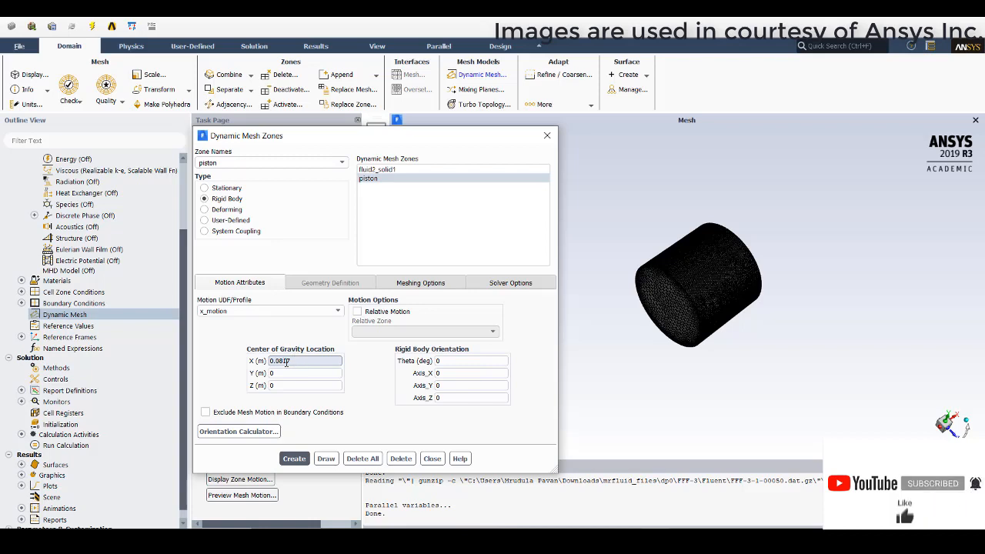
- Inspect the piston zone's meshing options, including the adjacent zone's cell height, and close the dynamic mesh zones
{"action": "left_click", "coordinate": [418, 283]}
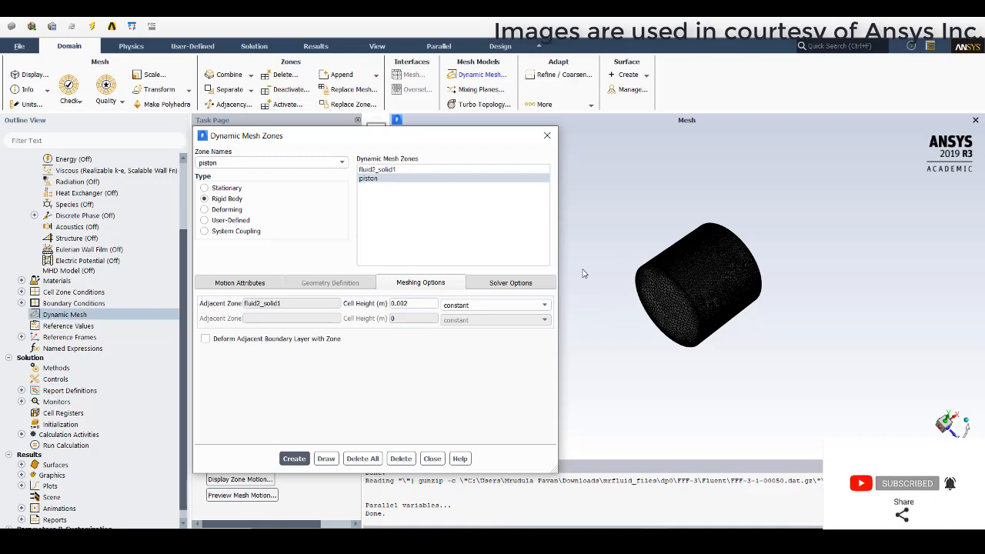
{"action": "left_click", "coordinate": [412, 304]}
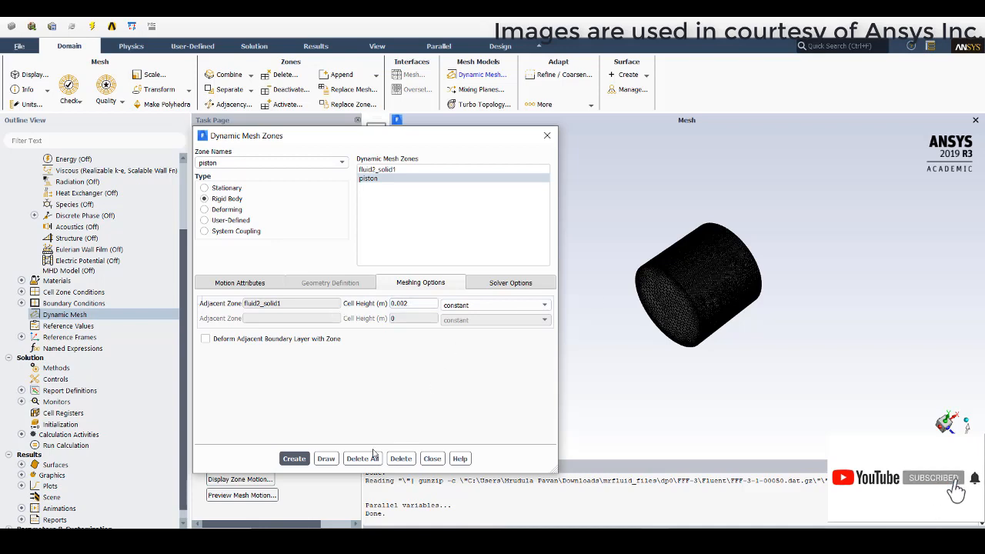
{"action": "left_click", "coordinate": [442, 458]}
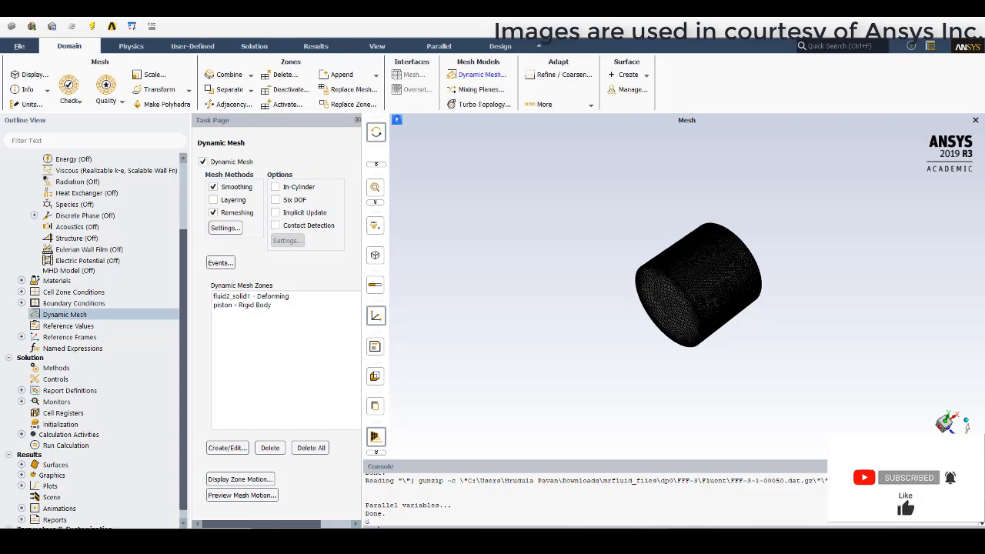
- Enter the define level in the console, try the addon-module command there, and list the available commands
{"action": "type", "text": "ine"}
{"action": "key", "text": "Return"}
{"action": "type", "text": "addon-module"}
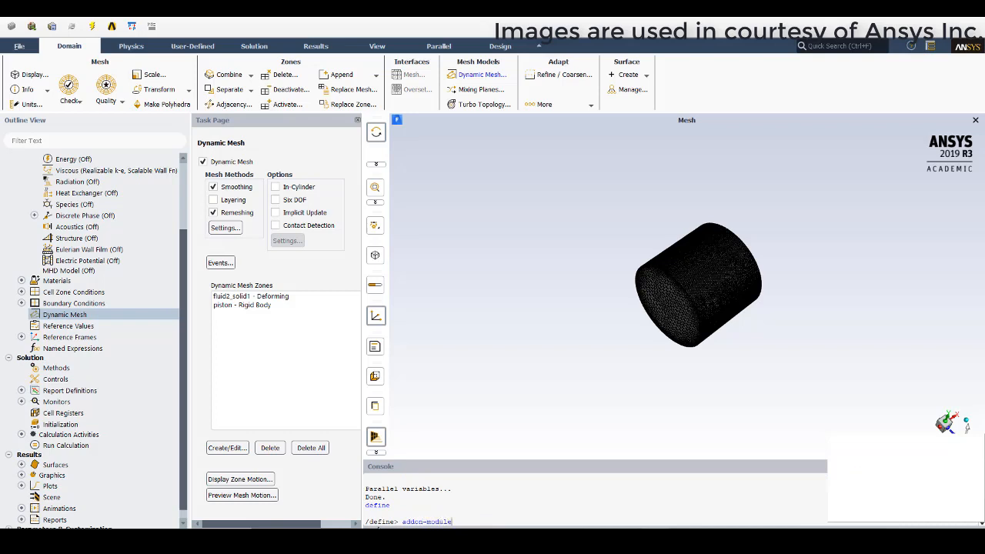
{"action": "key", "text": "Return"}
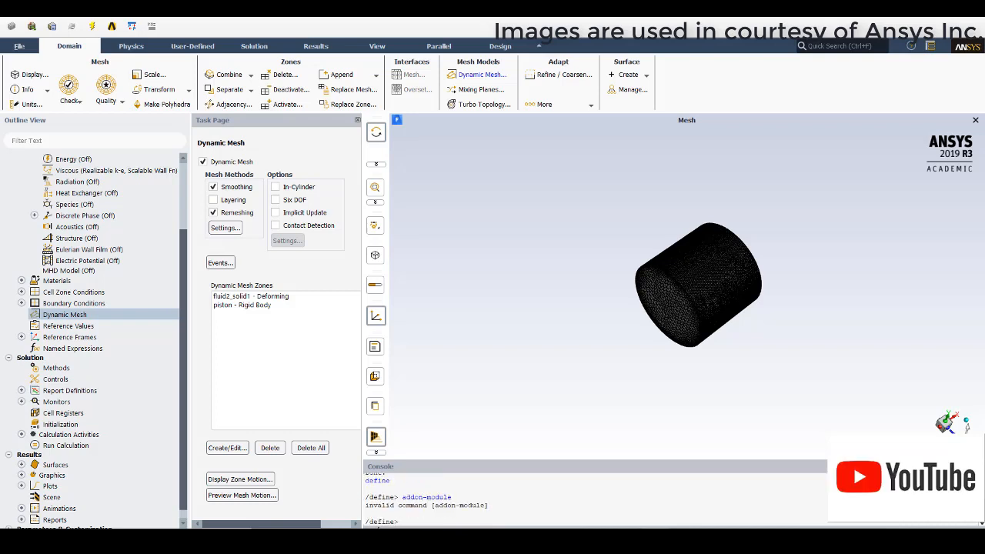
{"action": "key", "text": "Return"}
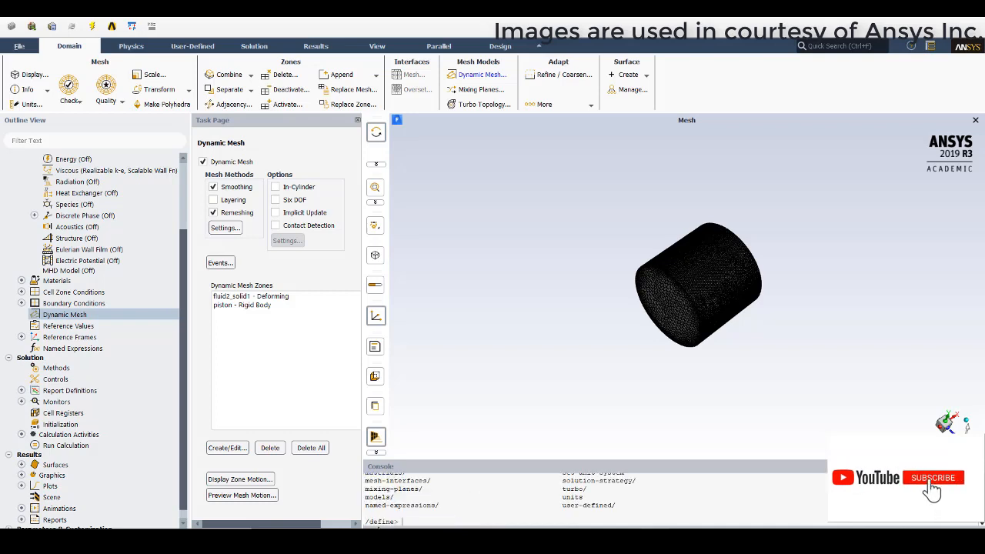
- Go to the models level in the console and run the addon-module command
{"action": "type", "text": "models"}
{"action": "key", "text": "Return"}
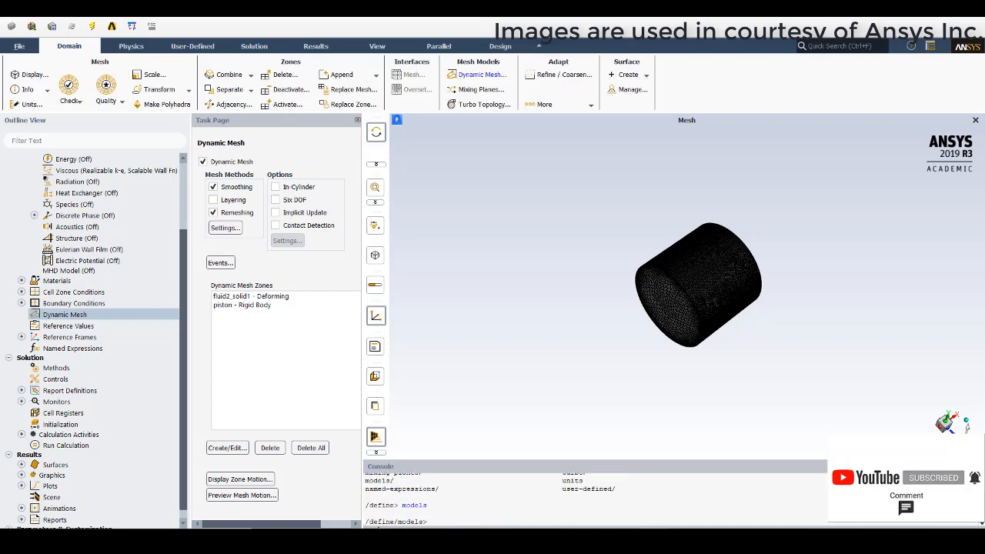
{"action": "type", "text": "addon-modul"}
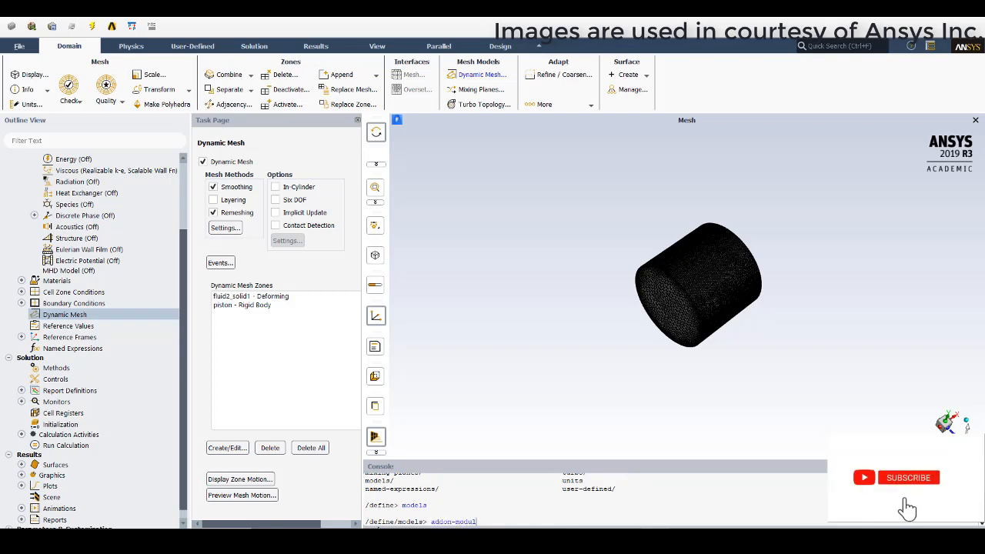
{"action": "type", "text": "e"}
{"action": "key", "text": "Return"}
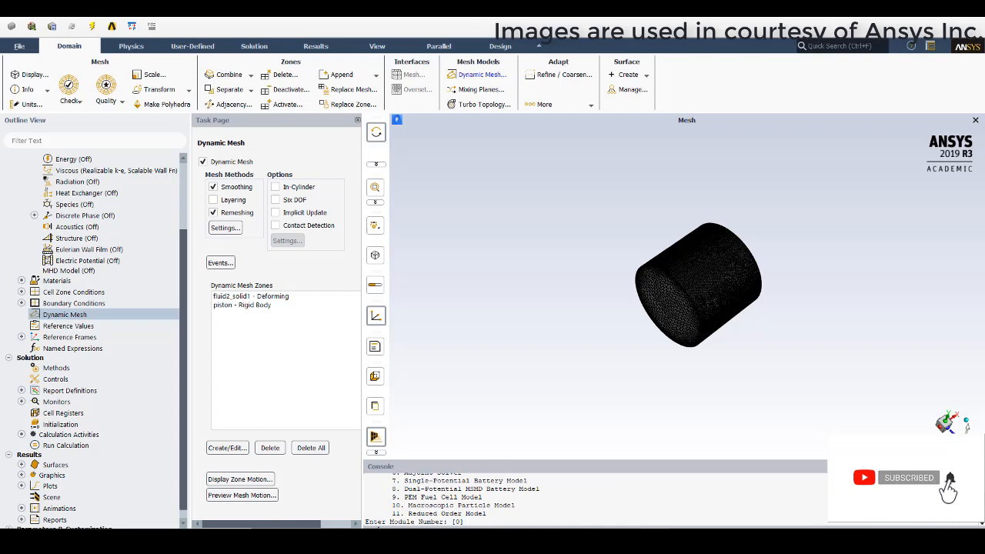
- Review the list of add-on modules in the console and enter module number 1 for the MHD Model
{"action": "scroll", "coordinate": [509, 493], "scroll_direction": "up", "scroll_amount": 1}
{"action": "scroll", "coordinate": [509, 496], "scroll_direction": "up", "scroll_amount": 1}
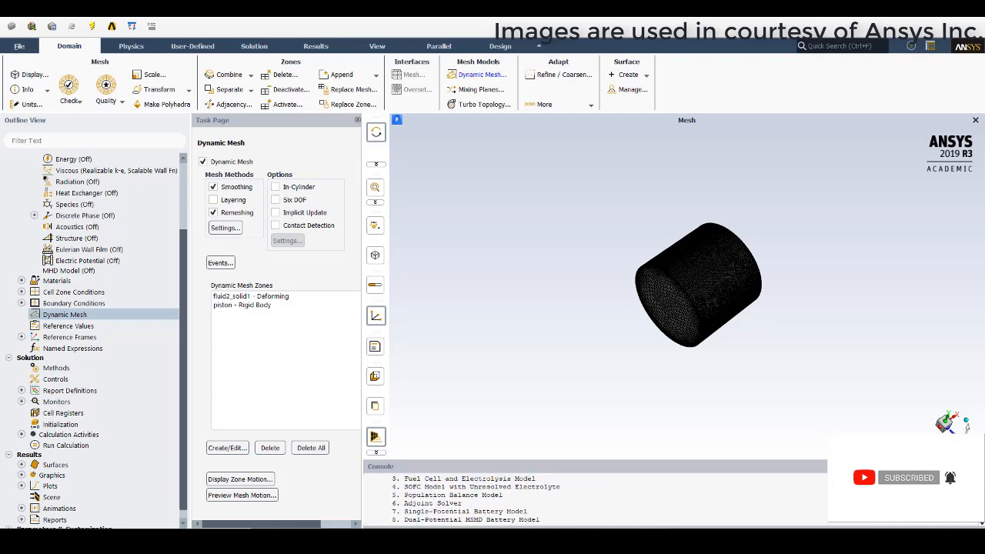
{"action": "scroll", "coordinate": [508, 496], "scroll_direction": "up", "scroll_amount": 1}
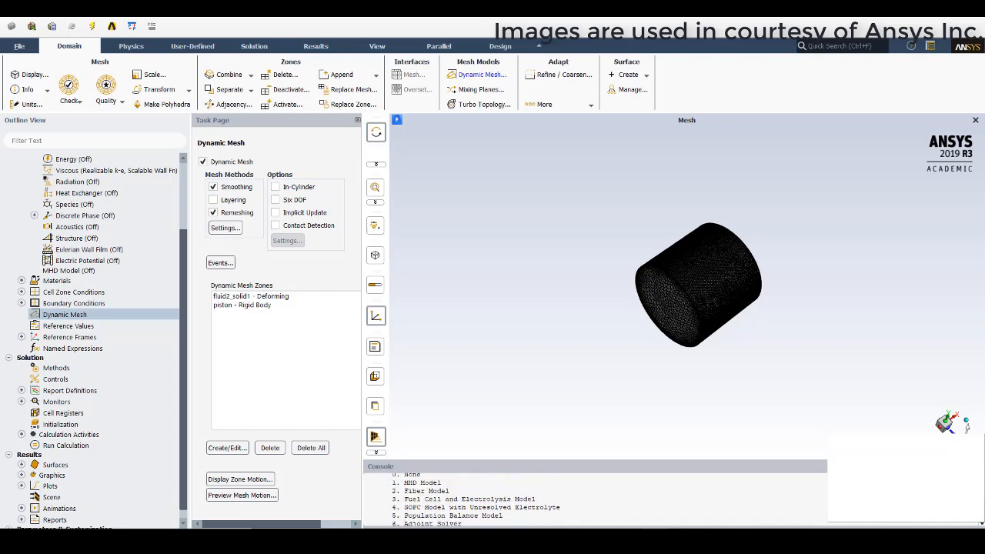
{"action": "scroll", "coordinate": [509, 496], "scroll_direction": "down", "scroll_amount": 3}
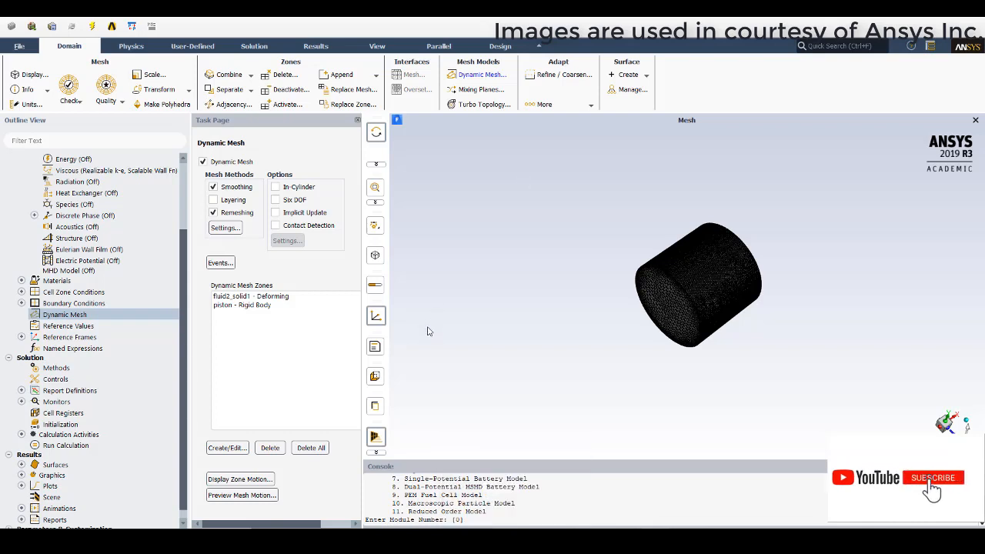
{"action": "type", "text": "1"}
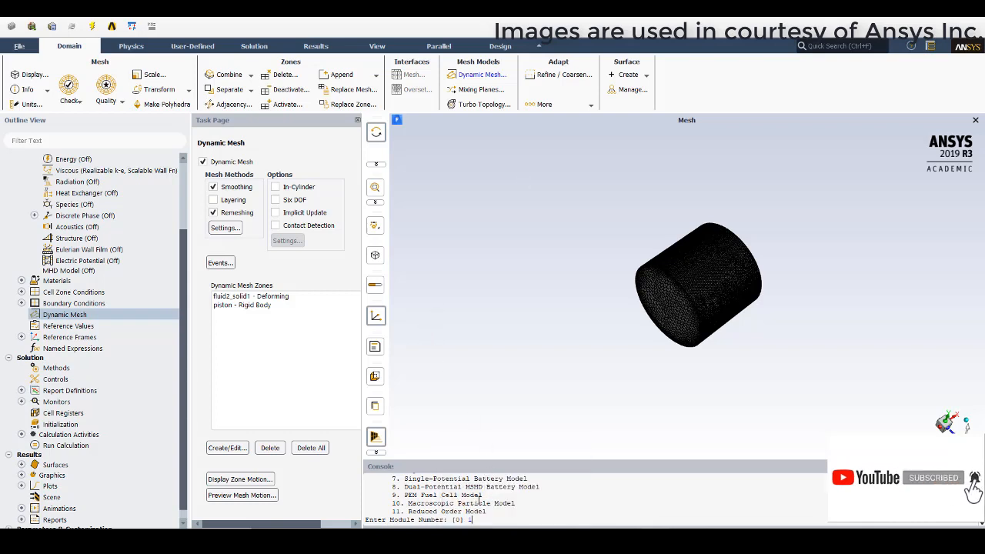
- Open the MHD Model settings to view the Enable MHD option, then close them without changes
{"action": "left_click", "coordinate": [97, 275]}
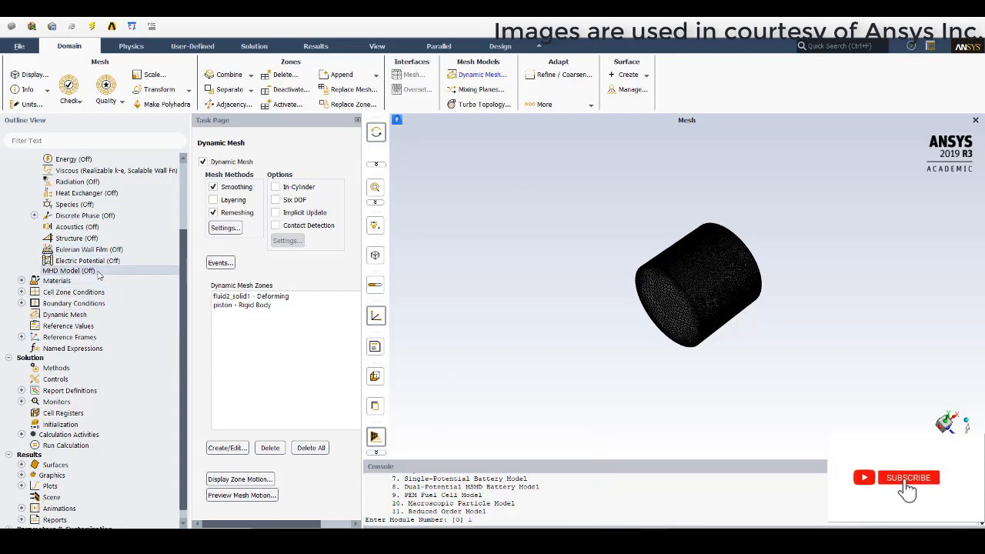
{"action": "double_click", "coordinate": [99, 271]}
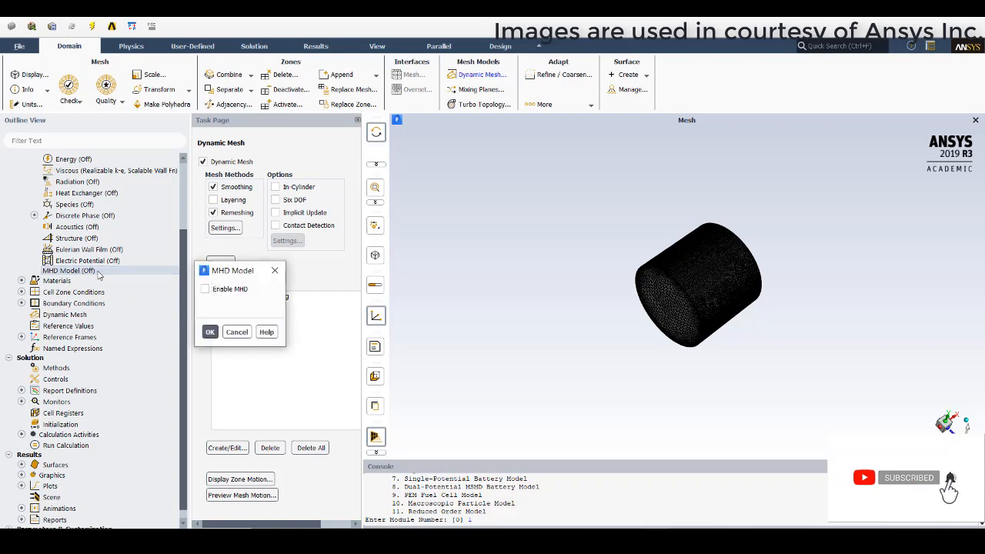
{"action": "left_click", "coordinate": [274, 270]}
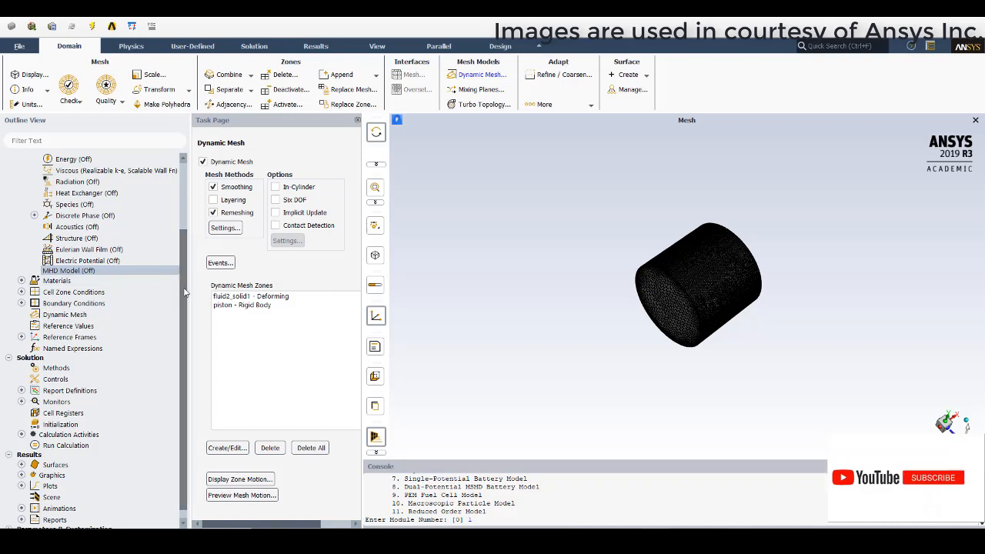
- Open the Run Calculation settings for 50 time steps of 0.0001 s and start the calculation
{"action": "left_click_drag", "start_coordinate": [184, 293], "coordinate": [184, 301]}
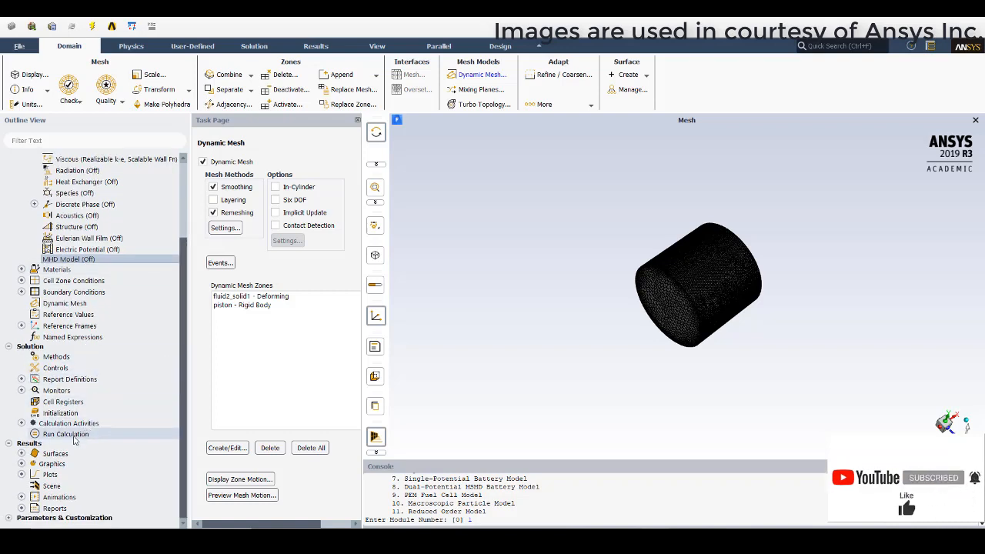
{"action": "left_click", "coordinate": [21, 508]}
{"action": "scroll", "coordinate": [180, 404], "scroll_direction": "down", "scroll_amount": 2}
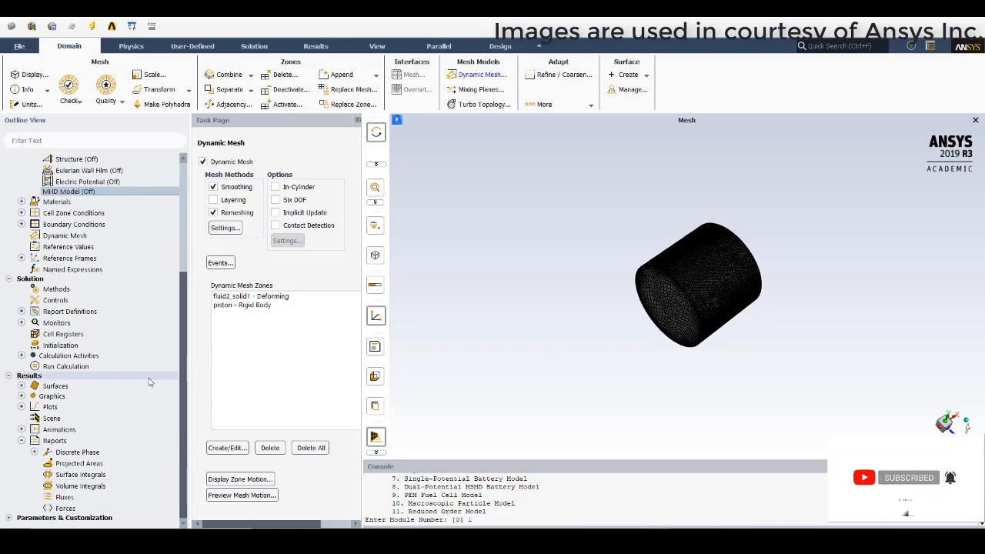
{"action": "left_click", "coordinate": [100, 368]}
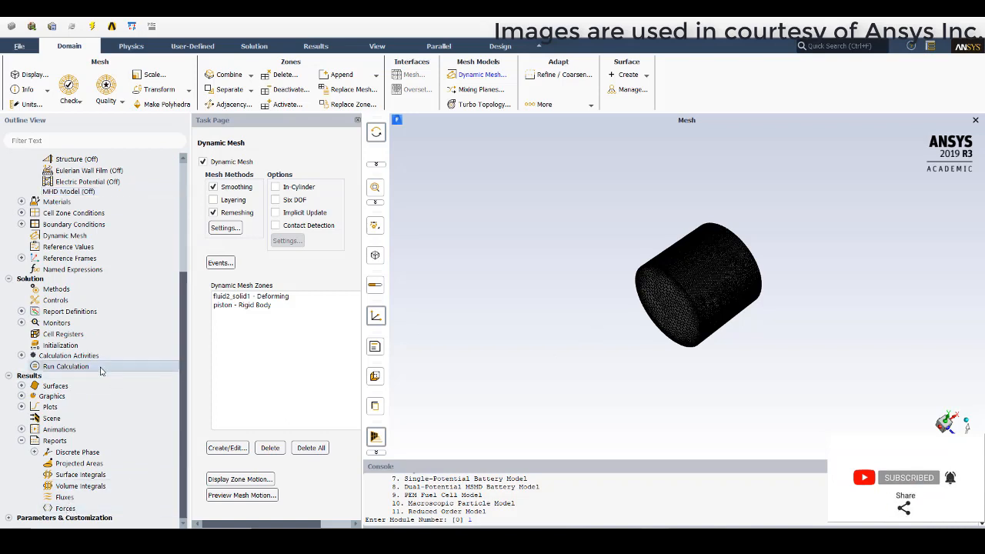
{"action": "left_click", "coordinate": [296, 427]}
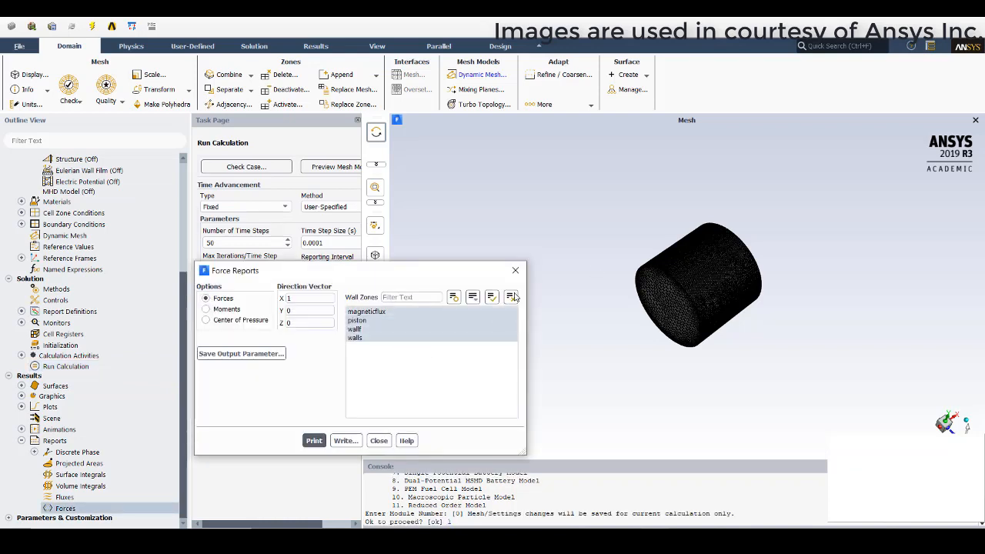
- Print the force report along the X direction for only the piston wall zone and close the report settings
{"action": "left_click", "coordinate": [511, 297]}
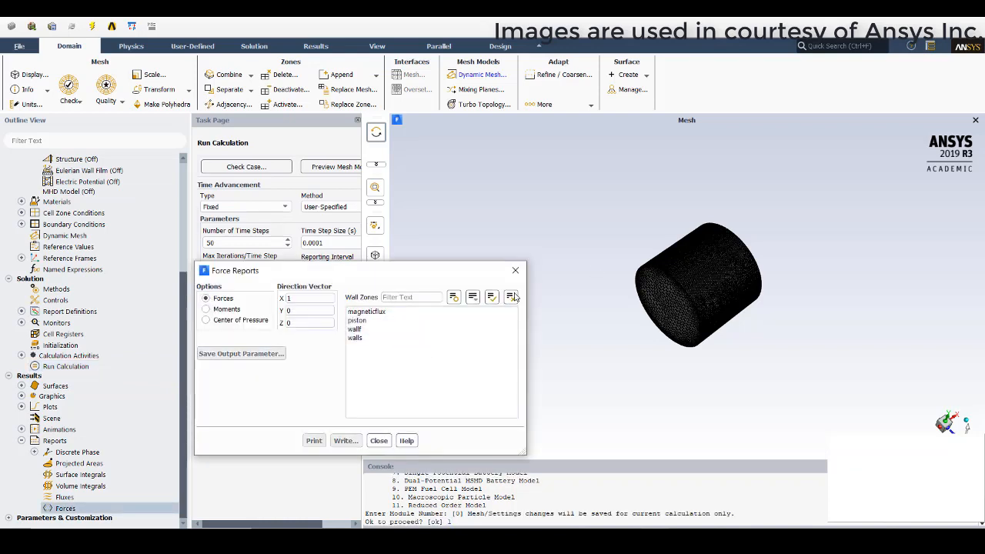
{"action": "left_click", "coordinate": [367, 320]}
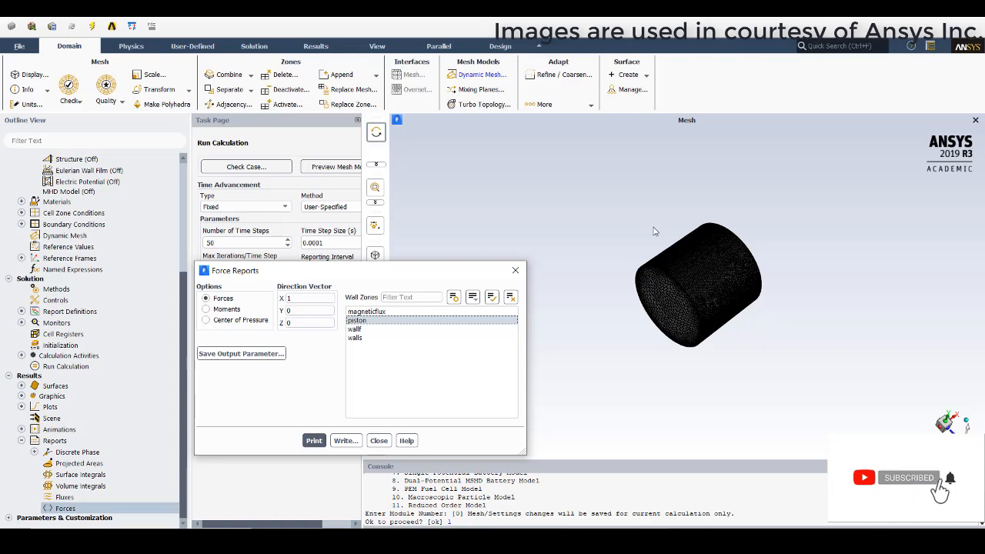
{"action": "left_click", "coordinate": [313, 441]}
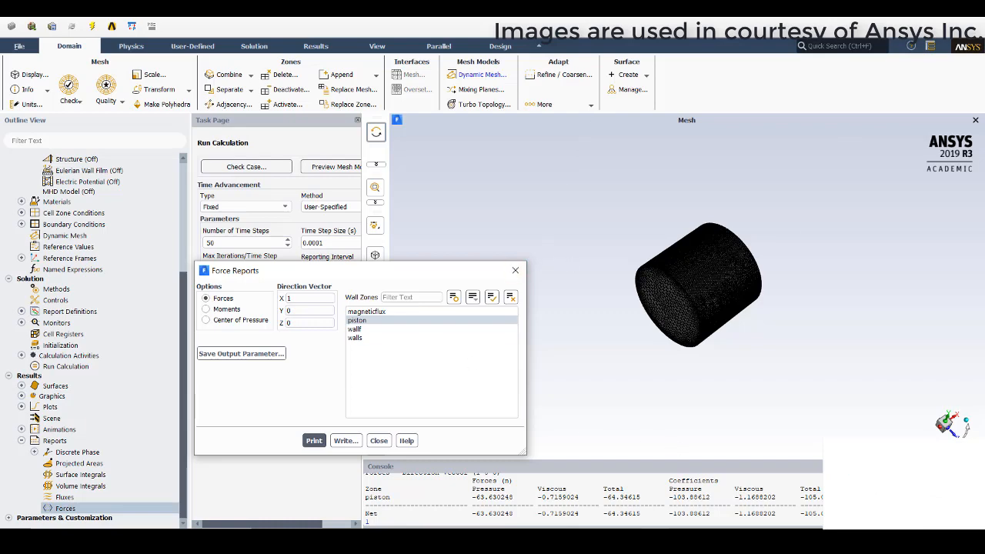
{"action": "mouse_move", "coordinate": [540, 540]}
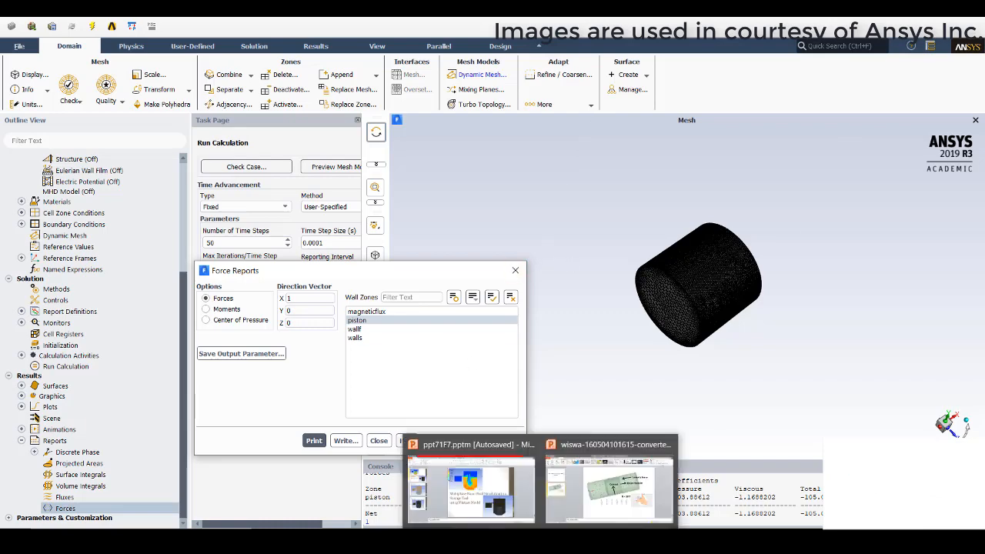
{"action": "left_click", "coordinate": [614, 516]}
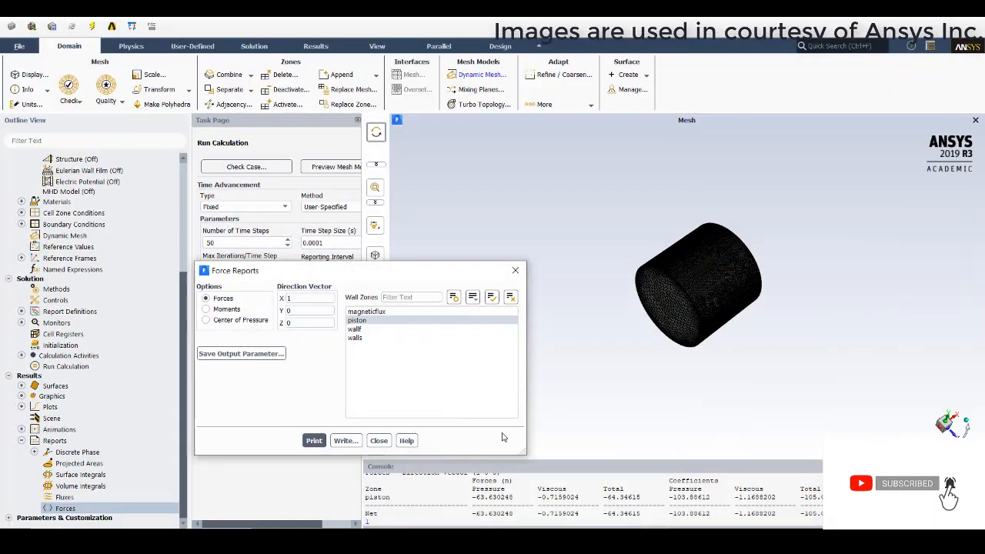
{"action": "left_click", "coordinate": [379, 441]}
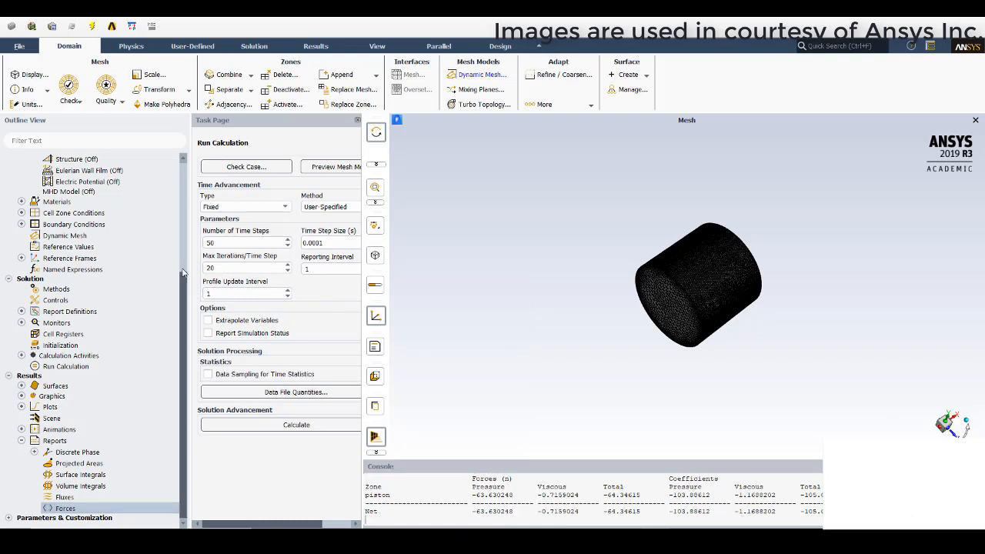
- Enable the MHD model with the Magnetic Induction method, turn on Solve MHD Equation and initialize MHD
{"action": "double_click", "coordinate": [82, 192]}
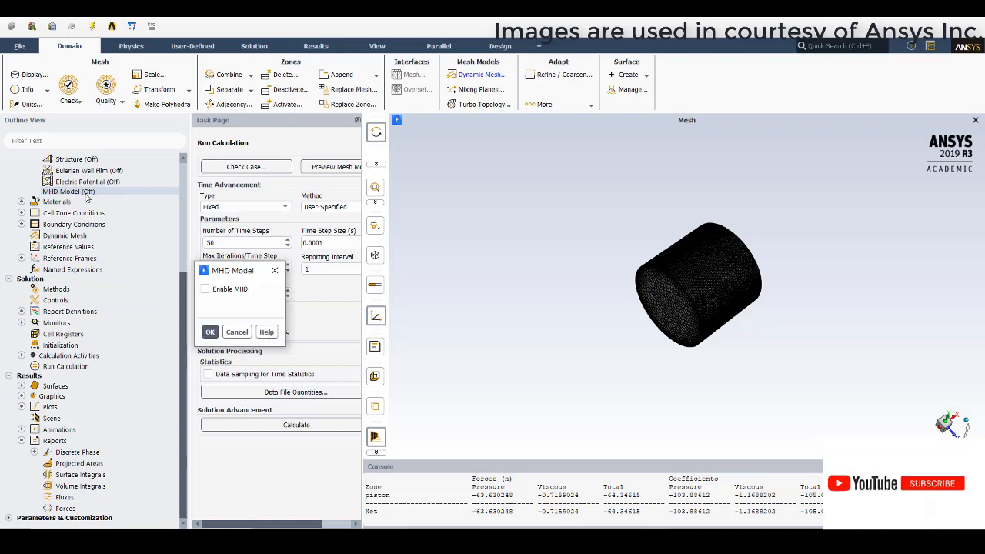
{"action": "left_click", "coordinate": [228, 290]}
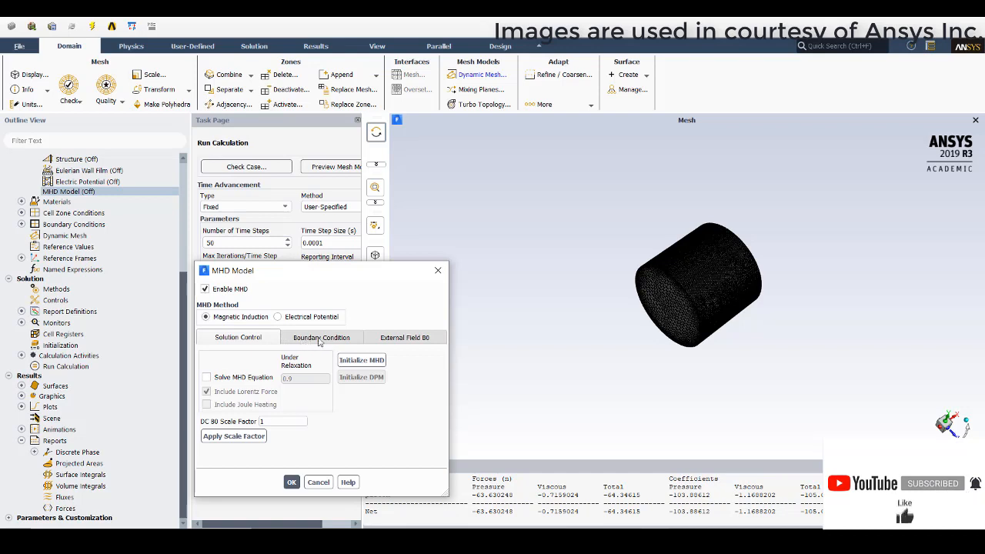
{"action": "left_click", "coordinate": [231, 378]}
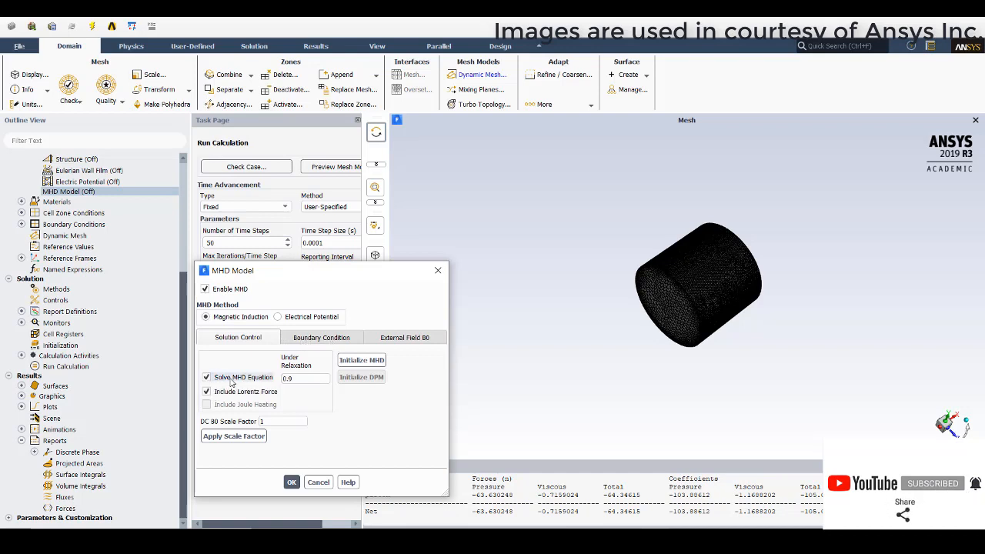
{"action": "left_click", "coordinate": [361, 360]}
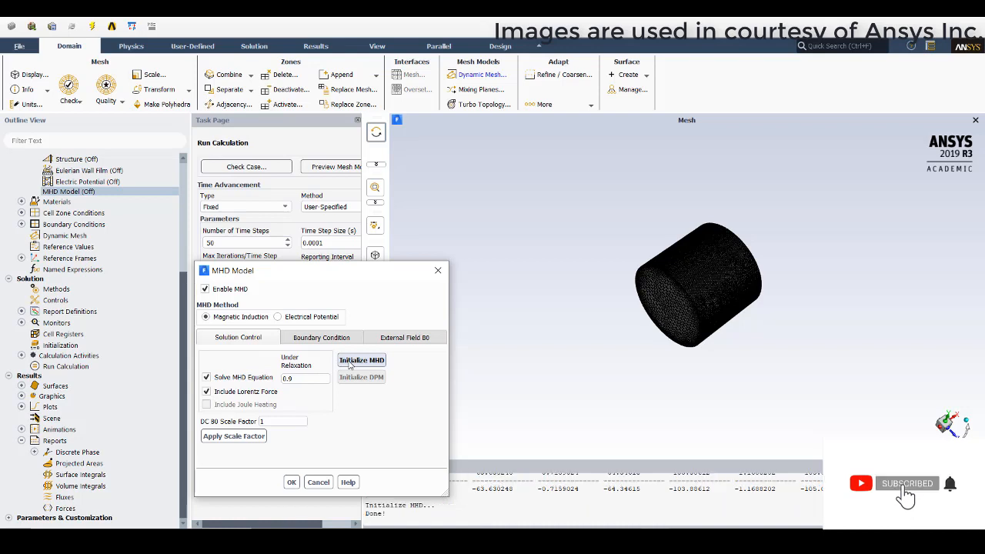
- Select Conducting Wall for the magneticflux zone in the MHD boundary conditions and check the walls, piston and wallf zone types
{"action": "left_click", "coordinate": [338, 340]}
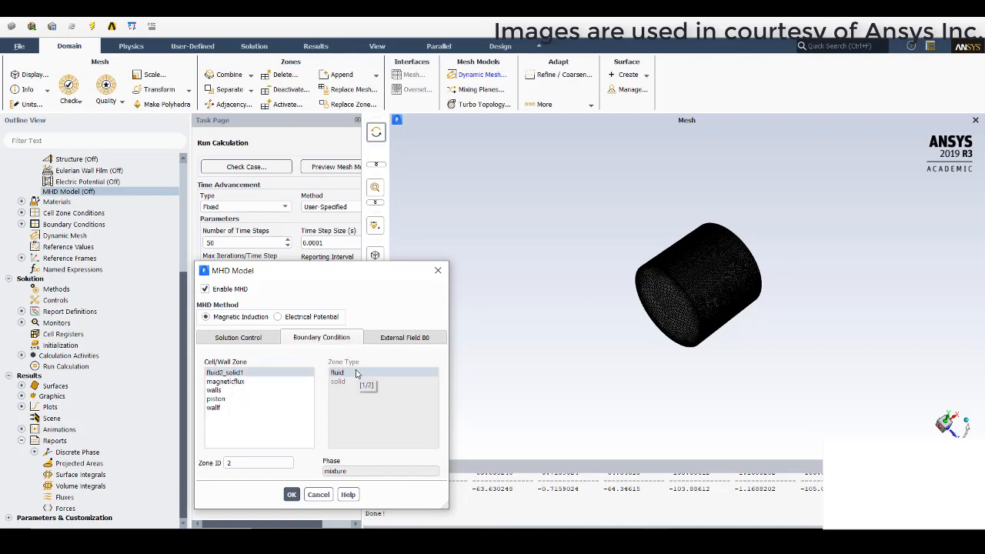
{"action": "left_click", "coordinate": [248, 382]}
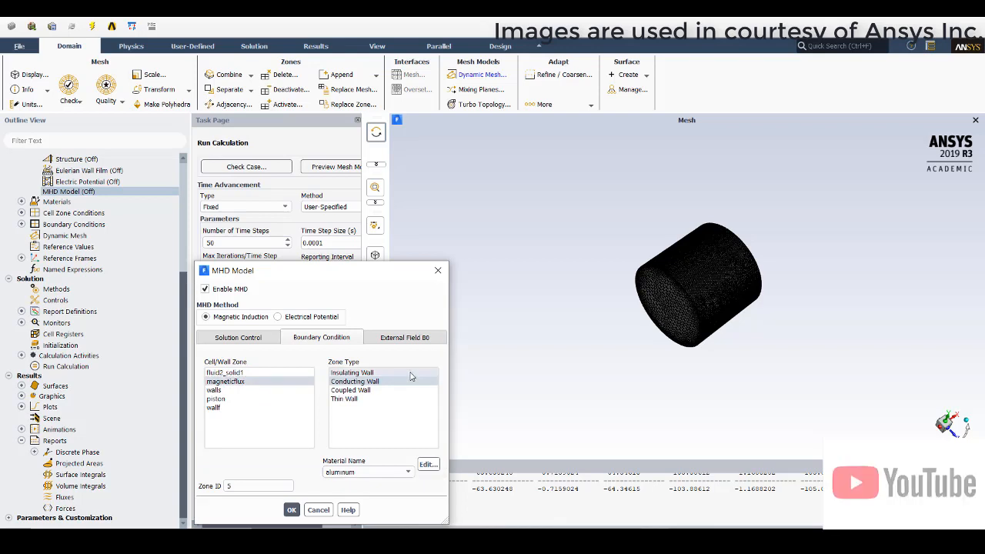
{"action": "left_click", "coordinate": [378, 382]}
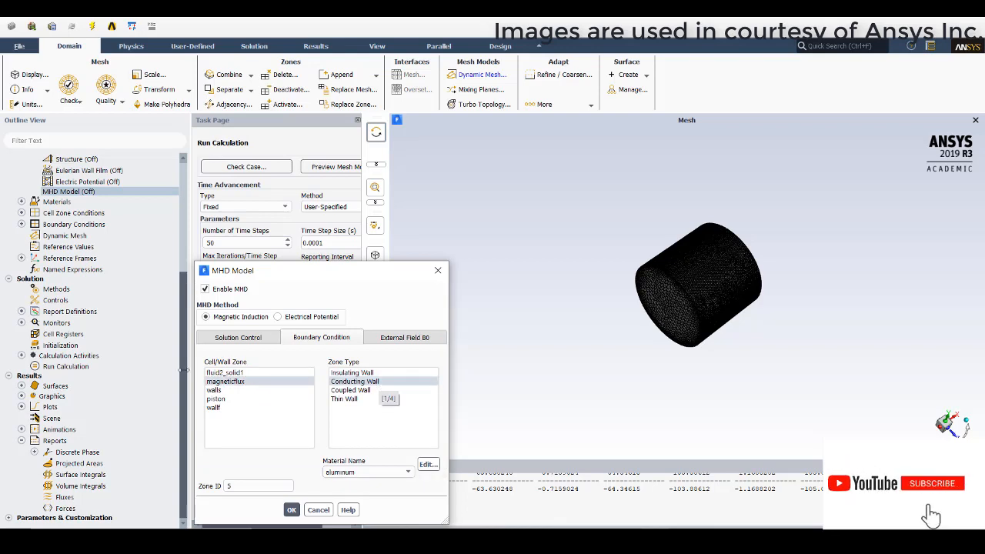
{"action": "left_click", "coordinate": [214, 390]}
{"action": "left_click", "coordinate": [216, 392]}
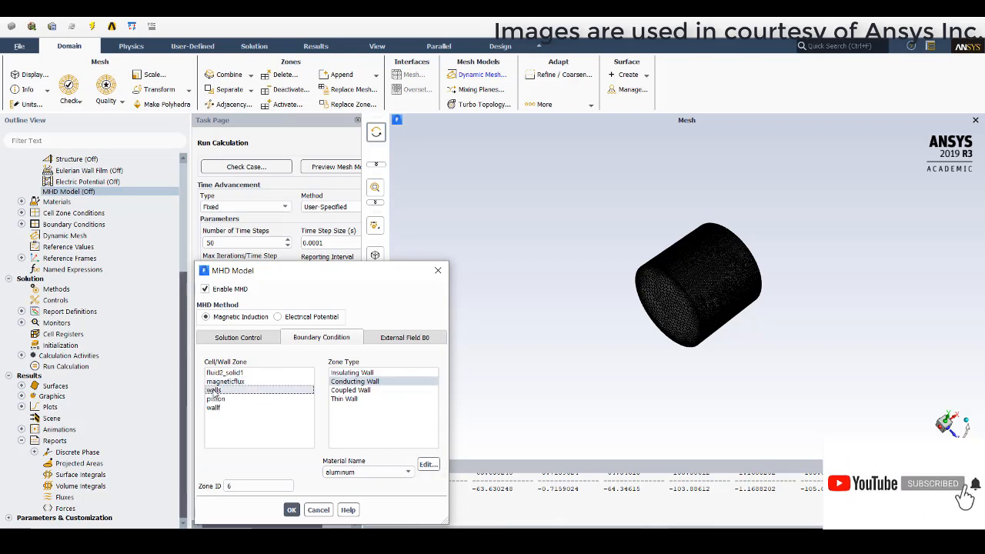
{"action": "left_click", "coordinate": [216, 399]}
{"action": "left_click", "coordinate": [217, 409]}
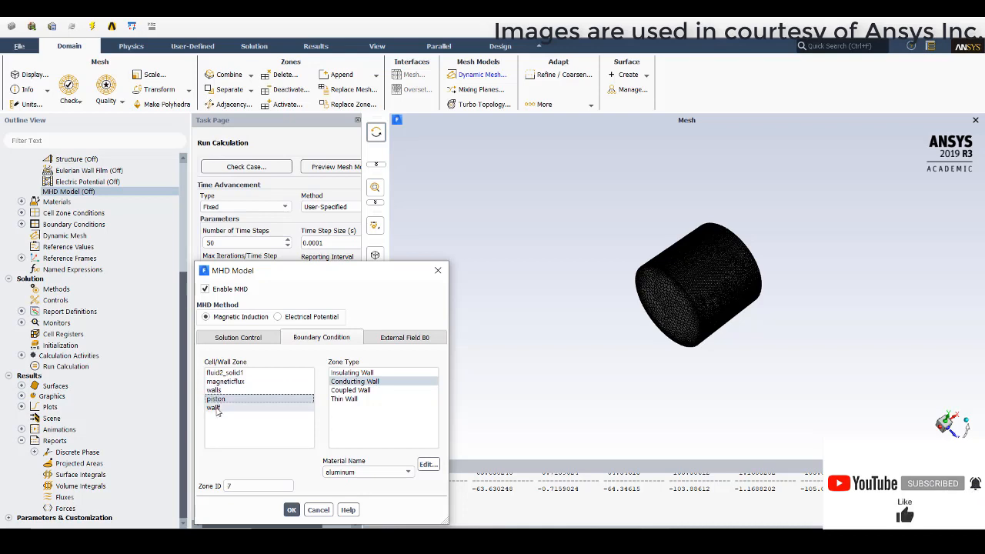
{"action": "left_click", "coordinate": [217, 410]}
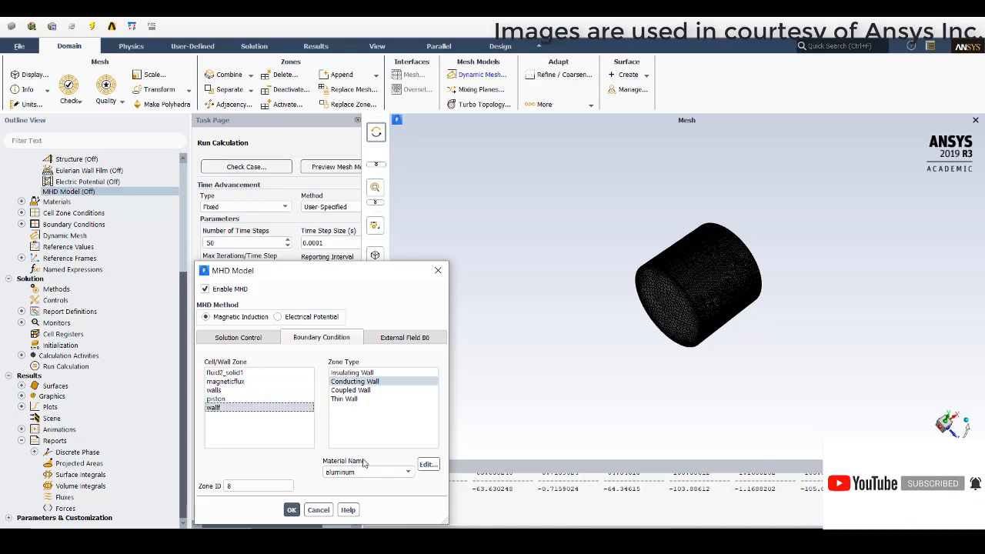
- Apply the patched external DC B0 field with a Y mean of 10 tesla to the fluid2_solid1 zone
{"action": "left_click", "coordinate": [401, 340]}
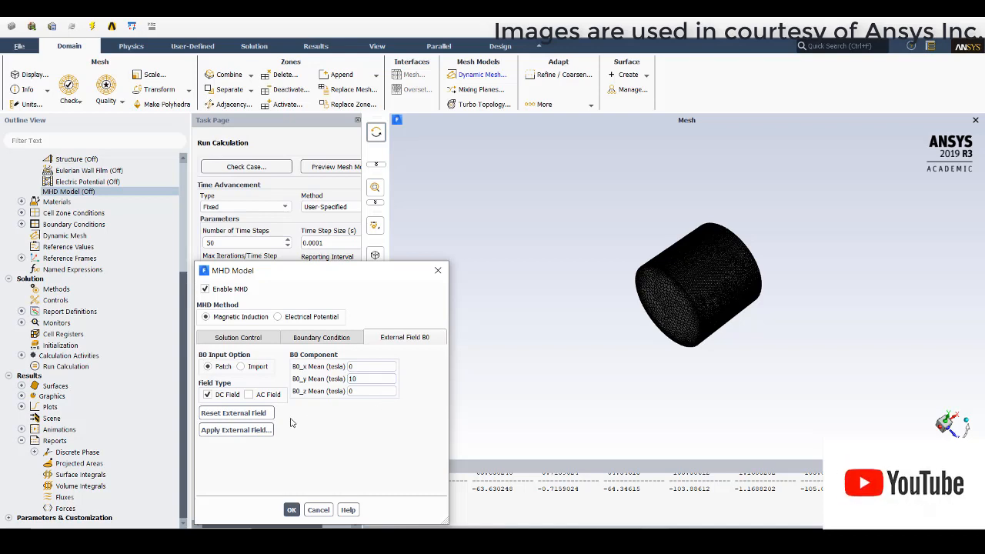
{"action": "left_click", "coordinate": [251, 433]}
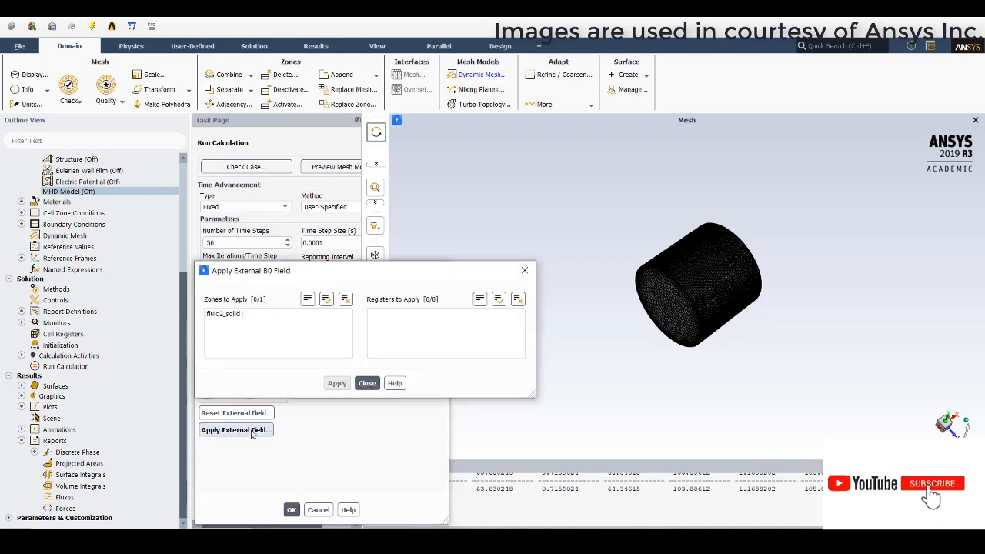
{"action": "left_click", "coordinate": [231, 314]}
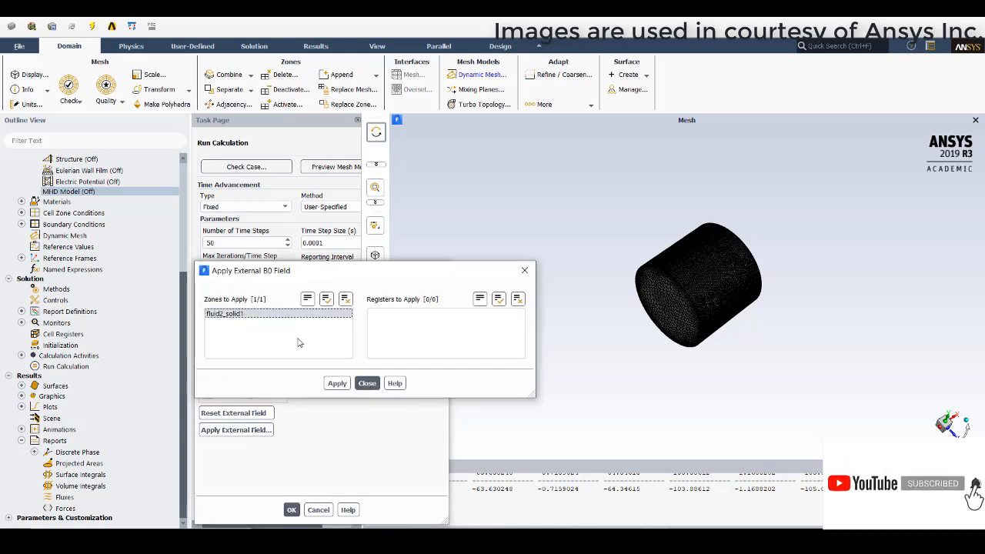
{"action": "left_click", "coordinate": [337, 383]}
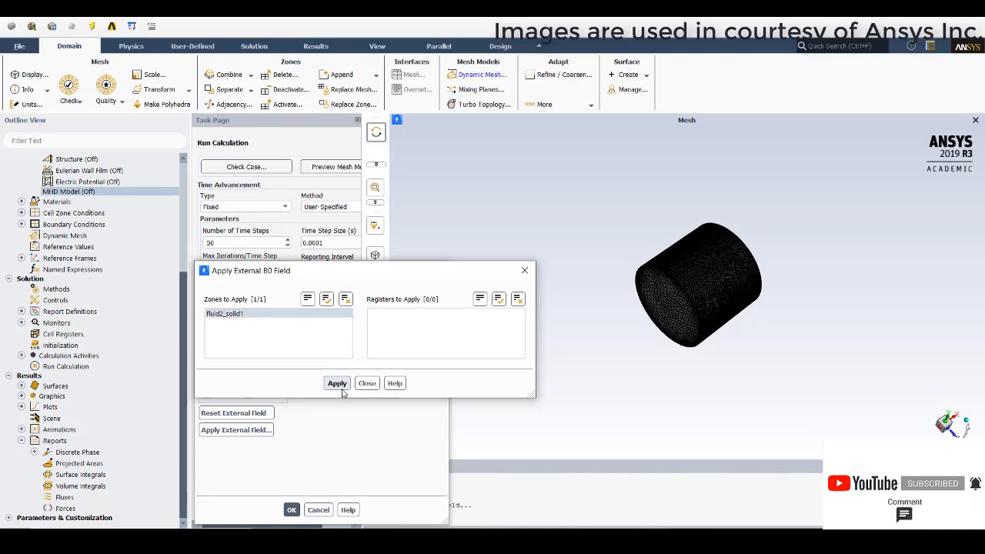
{"action": "left_click", "coordinate": [367, 383]}
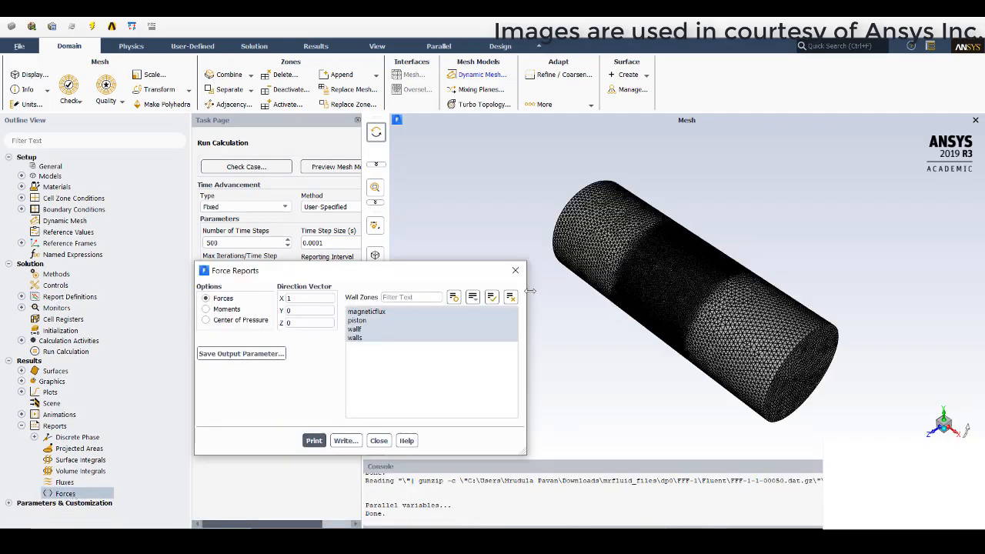
- In the solved case with the loaded 00050 data, report the X-direction forces on the piston zone alone and close the report
{"action": "left_click", "coordinate": [511, 297]}
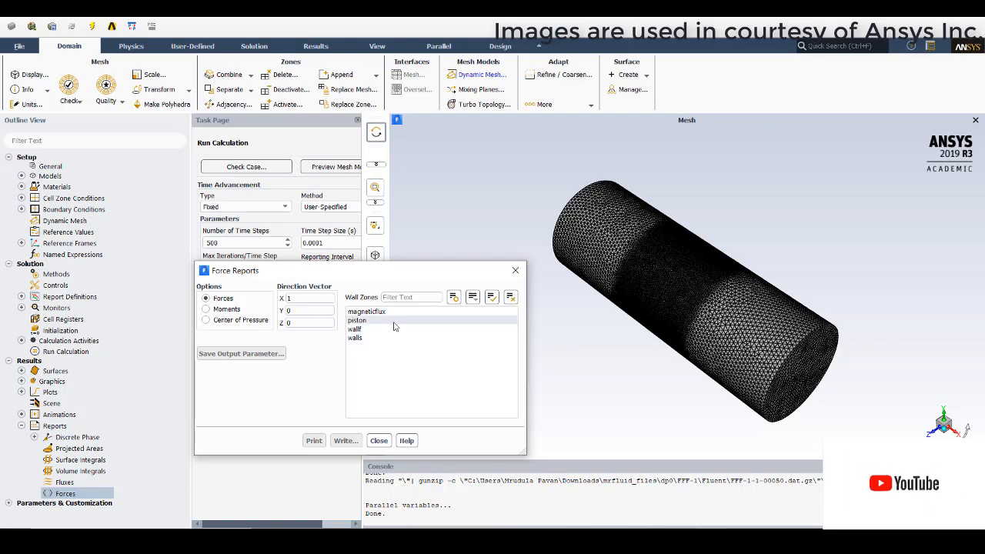
{"action": "left_click", "coordinate": [356, 320]}
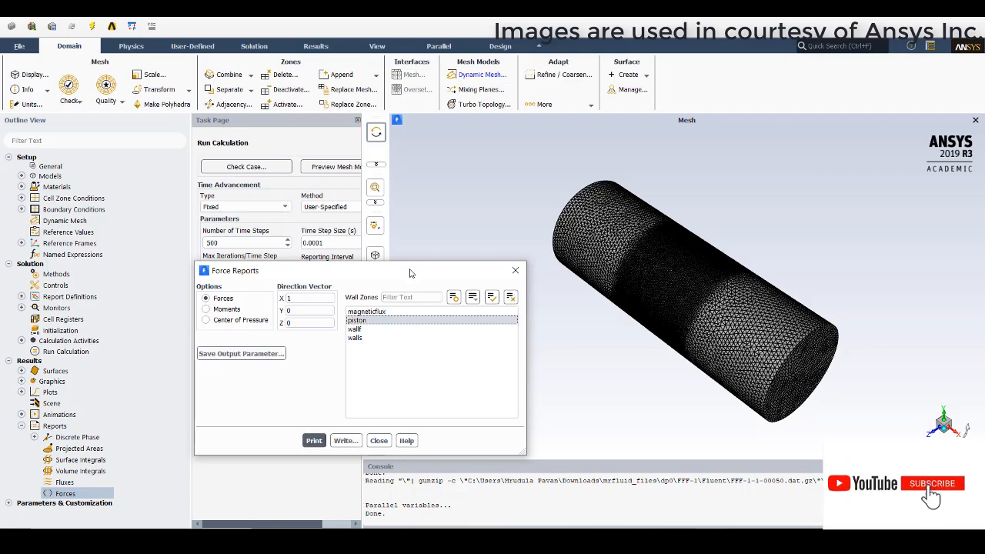
{"action": "left_click_drag", "start_coordinate": [410, 273], "coordinate": [464, 143]}
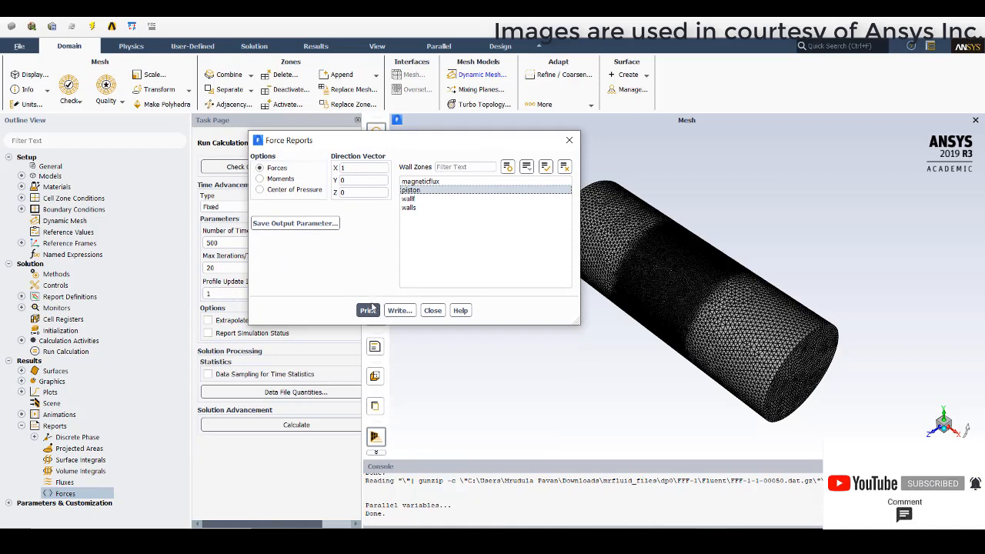
{"action": "left_click", "coordinate": [369, 310]}
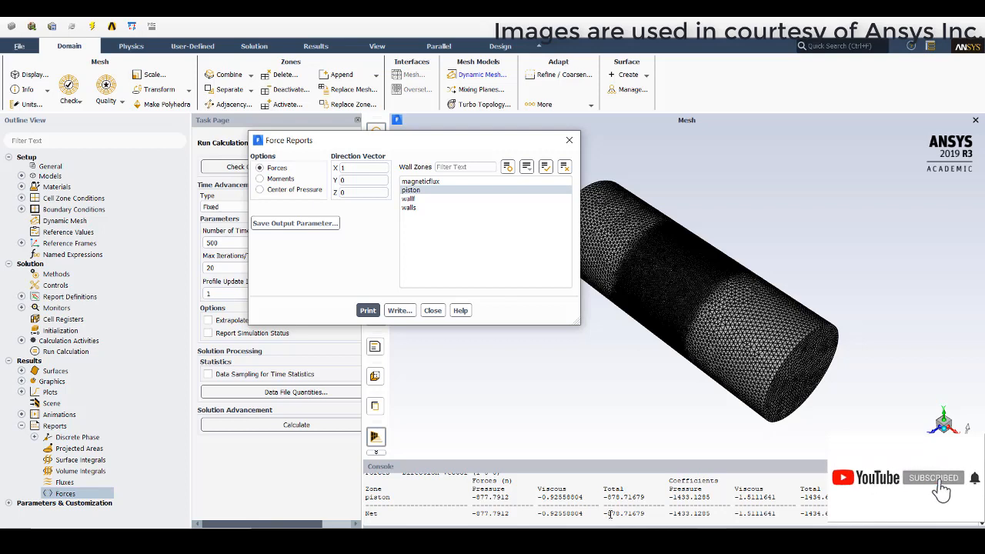
{"action": "left_click", "coordinate": [431, 310]}
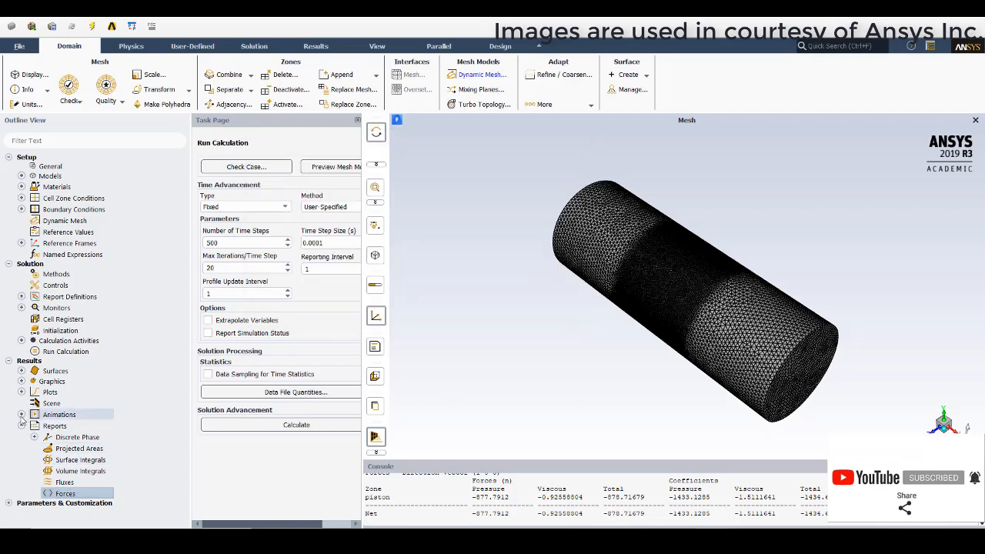
- Set contour-1 to the User Defined Memory variable Magnitude of B on plane-3, compute its range and display the contour
{"action": "left_click", "coordinate": [22, 380]}
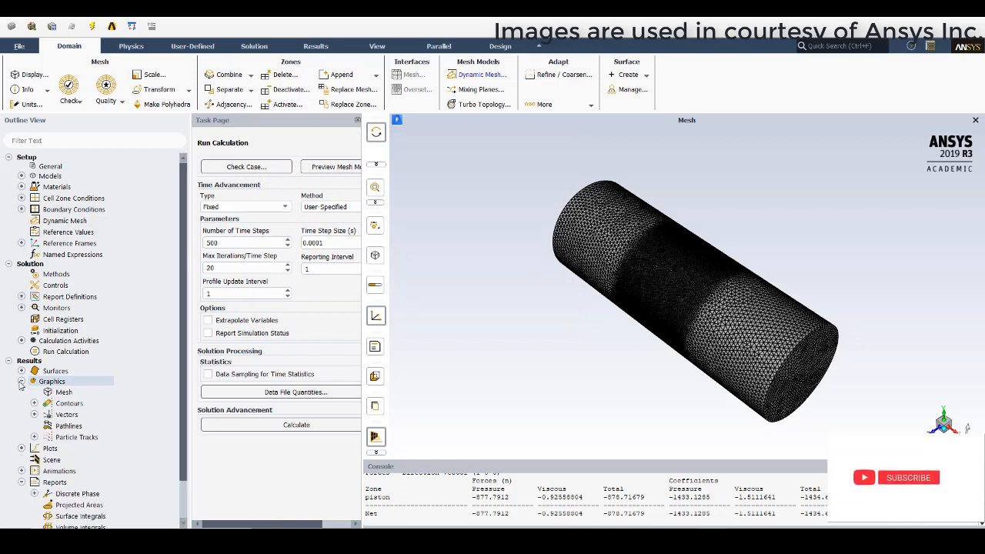
{"action": "left_click", "coordinate": [34, 403]}
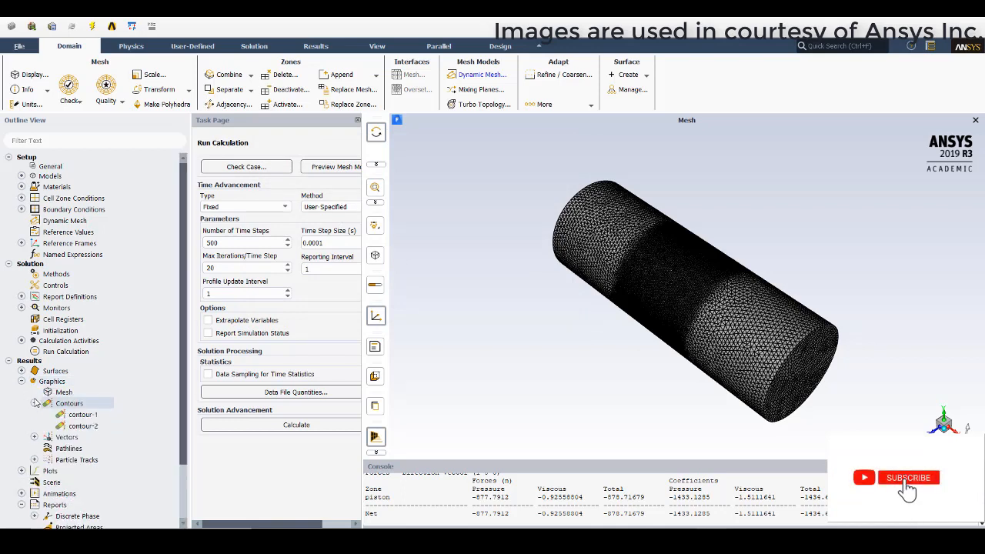
{"action": "double_click", "coordinate": [79, 416]}
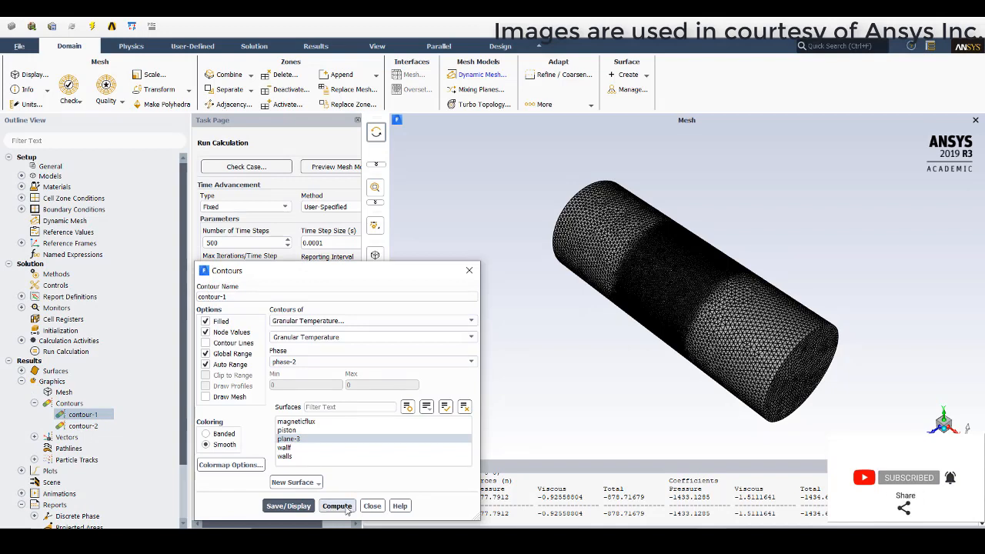
{"action": "left_click", "coordinate": [471, 322]}
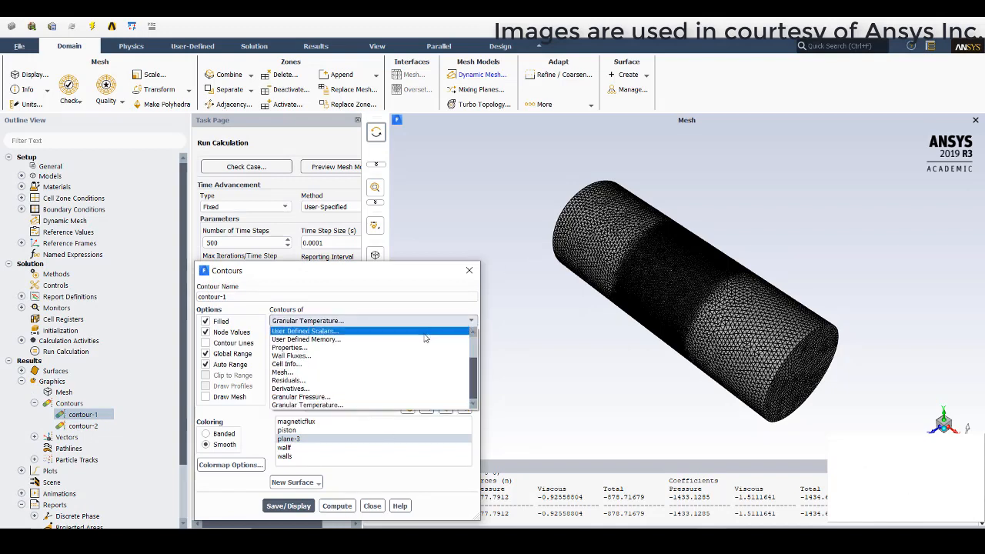
{"action": "left_click", "coordinate": [424, 338]}
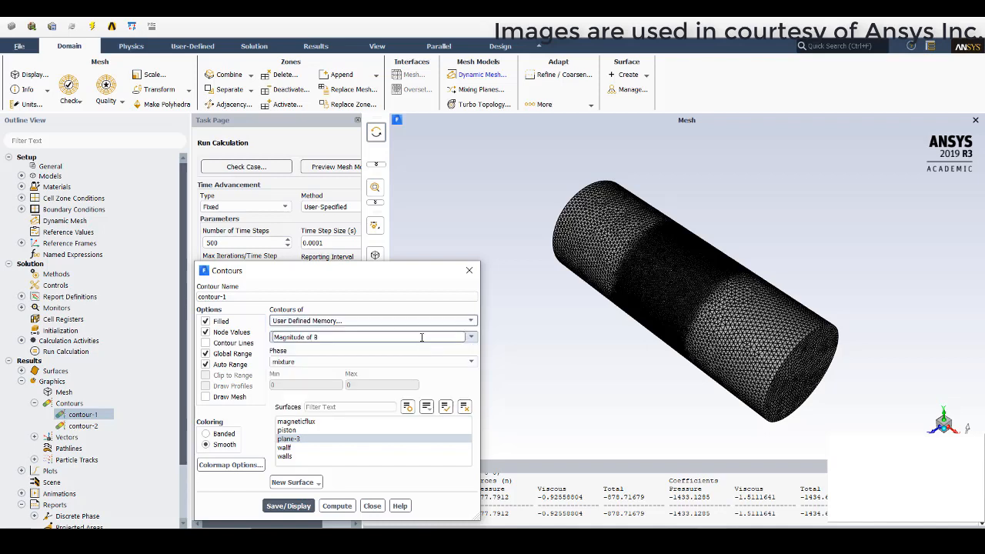
{"action": "left_click", "coordinate": [470, 338]}
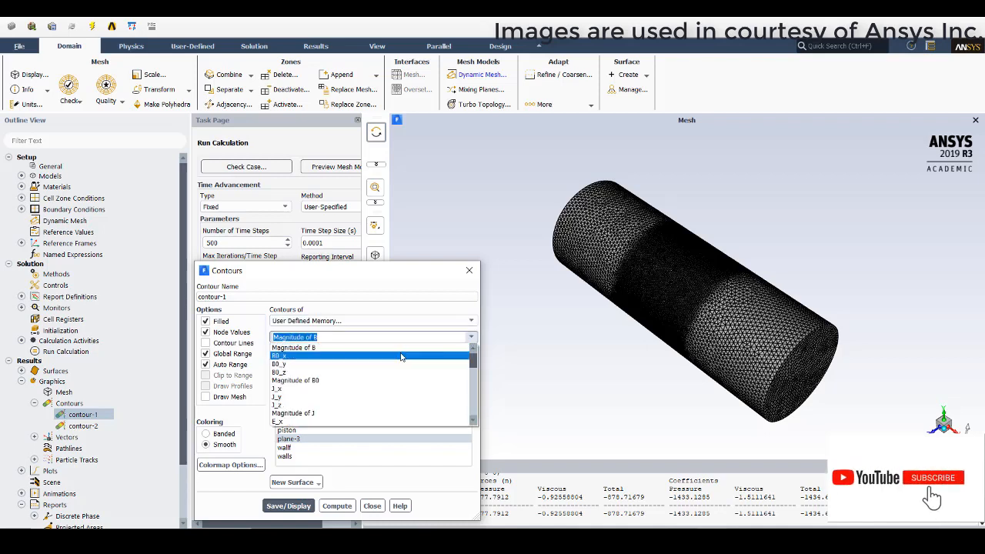
{"action": "left_click", "coordinate": [378, 348]}
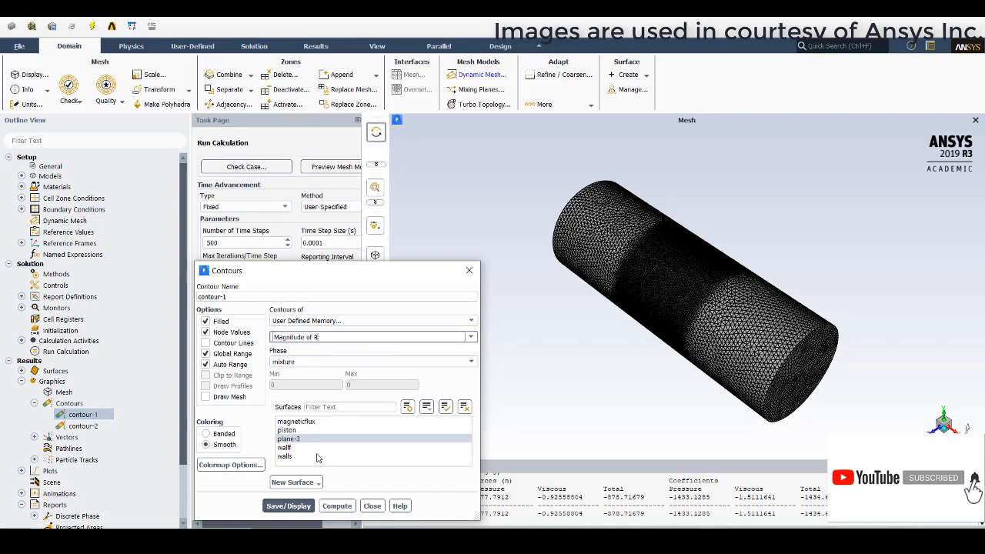
{"action": "left_click", "coordinate": [319, 506]}
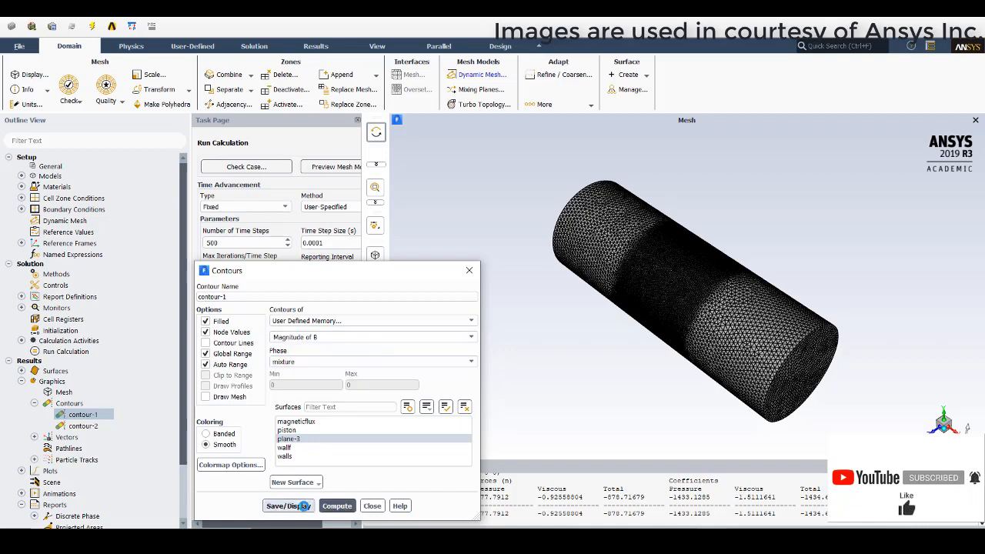
{"action": "left_click", "coordinate": [305, 509]}
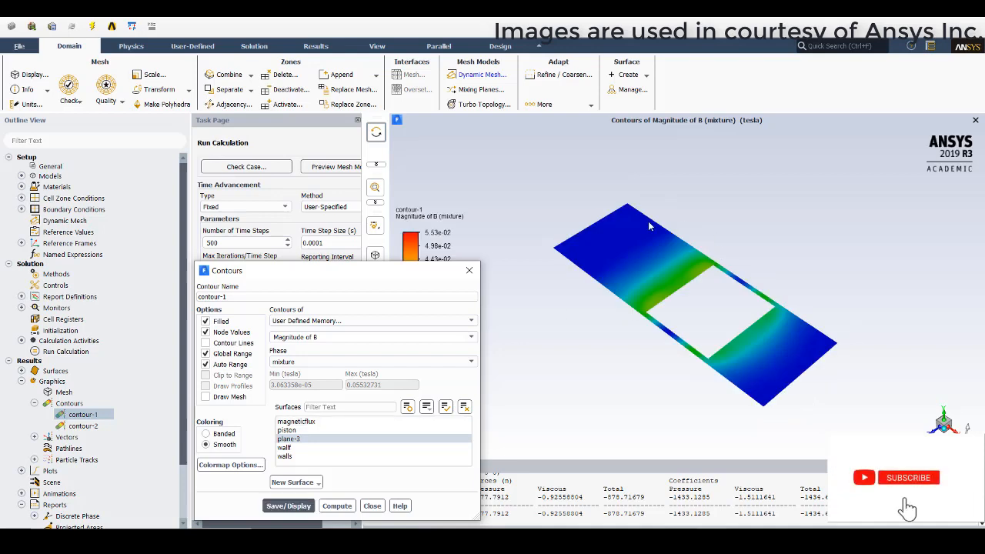
{"action": "left_click_drag", "start_coordinate": [639, 290], "coordinate": [736, 414]}
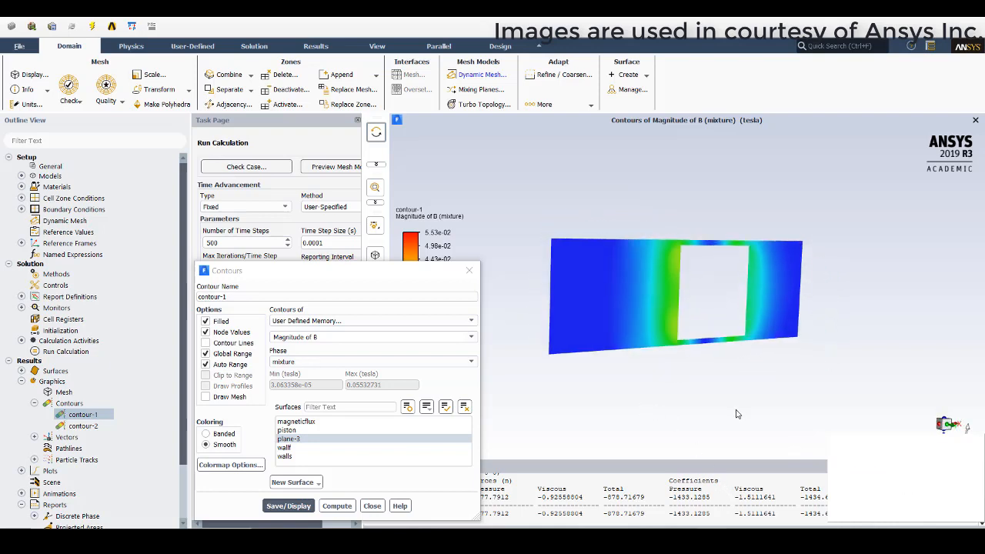
- Compute the range of Magnitude of B0 on plane-3, and recompute the range for Magnitude of B to compare them
{"action": "left_click", "coordinate": [458, 333]}
{"action": "left_click", "coordinate": [473, 339]}
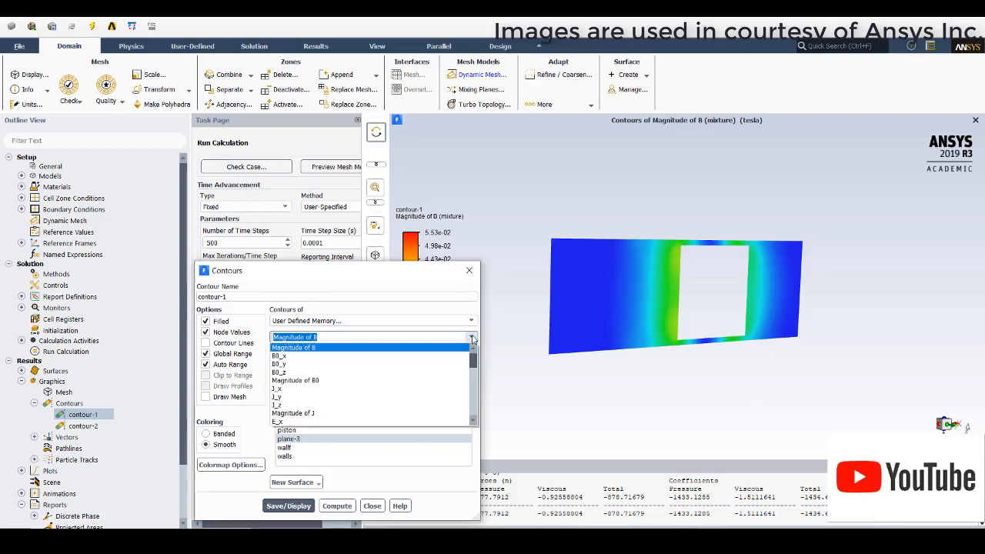
{"action": "left_click", "coordinate": [335, 383]}
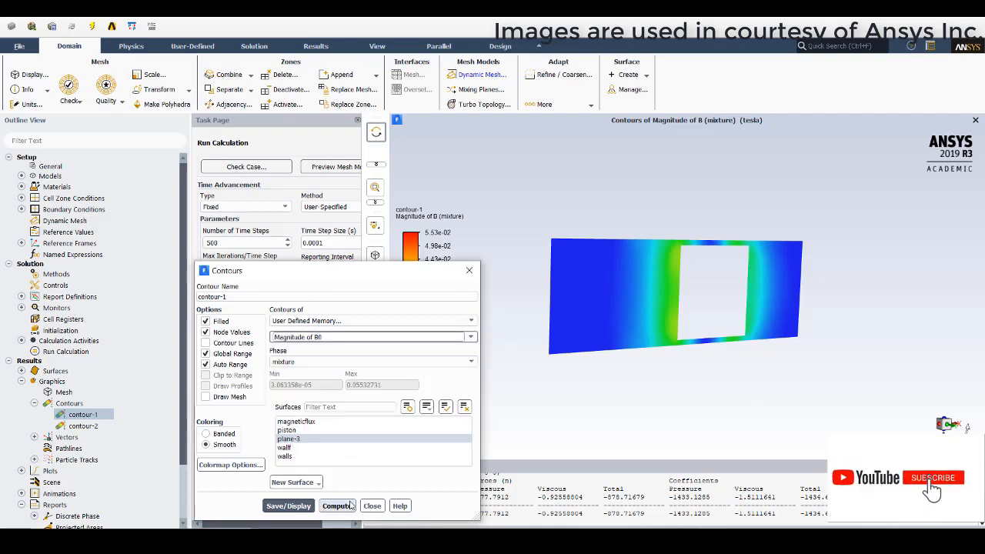
{"action": "left_click", "coordinate": [336, 506]}
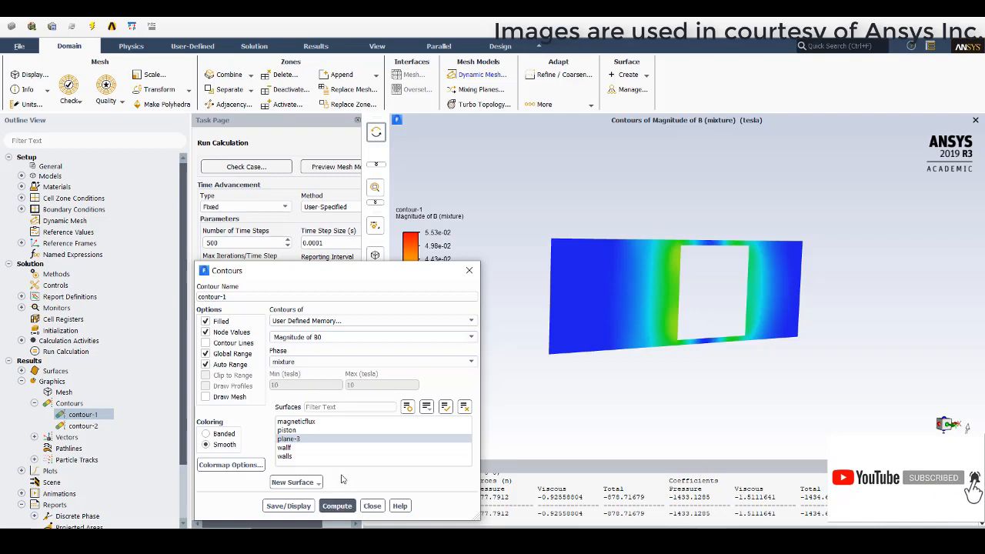
{"action": "left_click", "coordinate": [472, 337]}
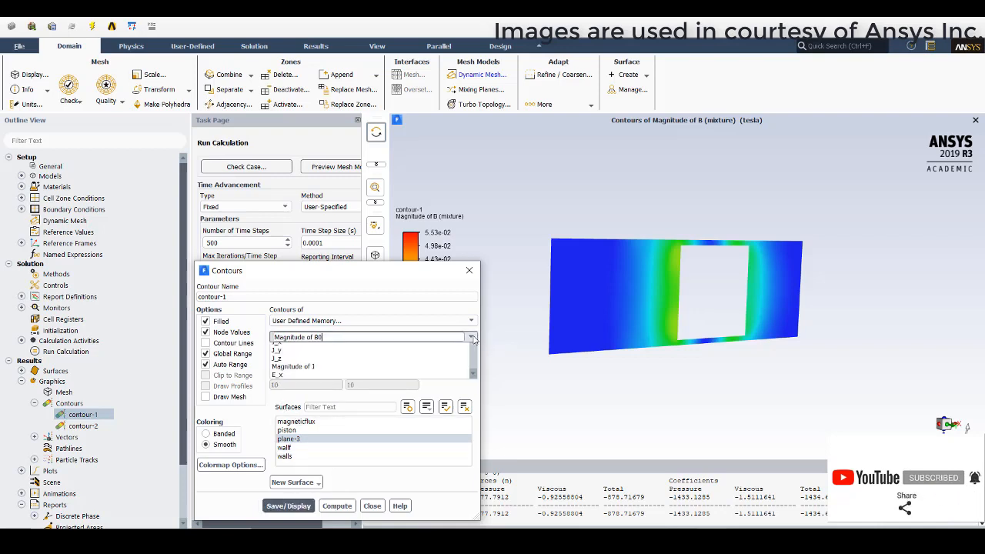
{"action": "left_click", "coordinate": [413, 348]}
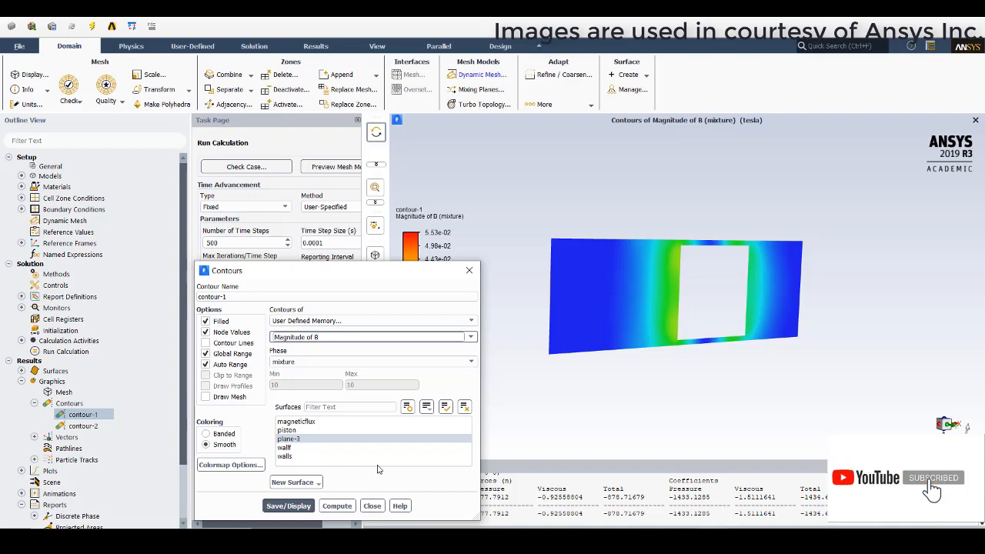
{"action": "left_click", "coordinate": [324, 507]}
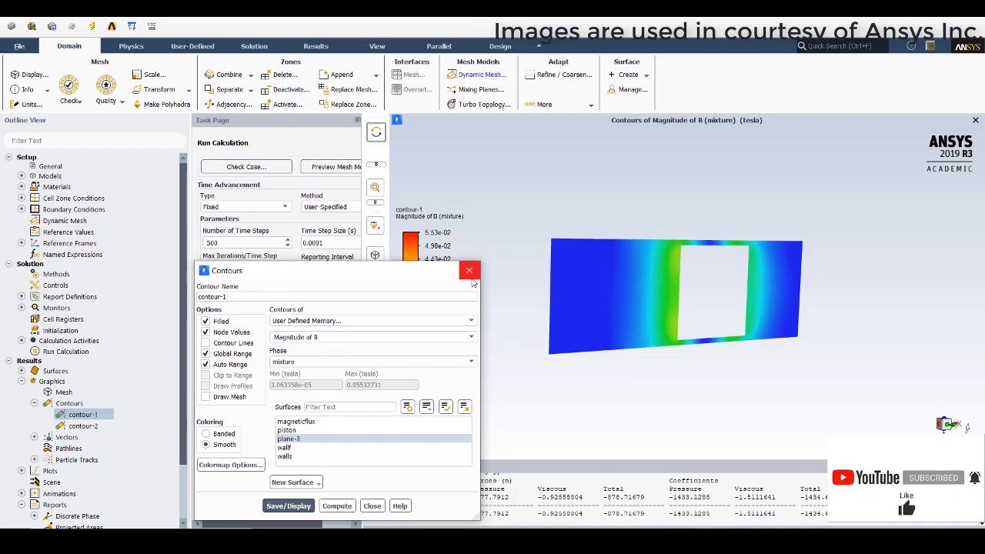
- Switch contour-1 to Magnitude of J on plane-3, compute its range and display the contour for inspection around the piston
{"action": "left_click", "coordinate": [472, 336]}
{"action": "left_click", "coordinate": [473, 337]}
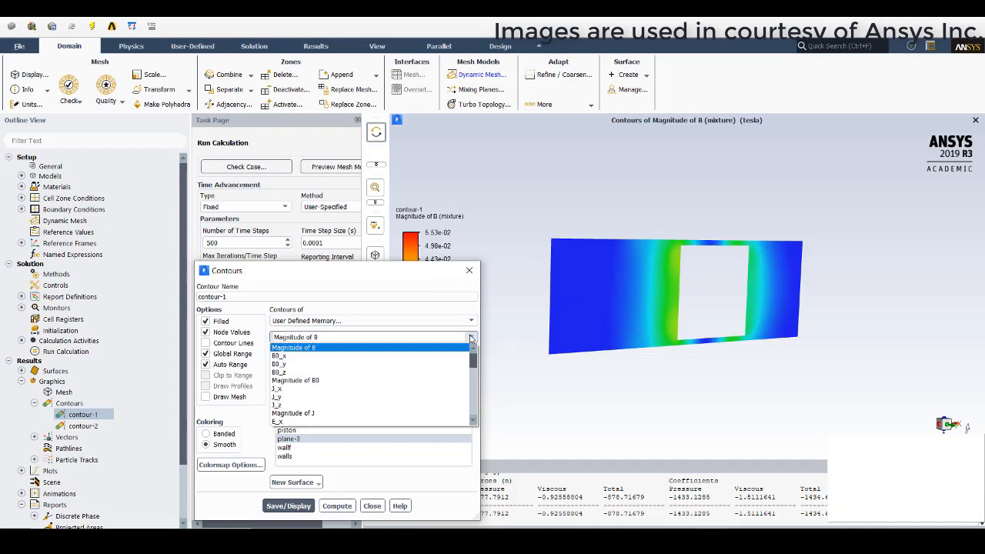
{"action": "left_click", "coordinate": [338, 413]}
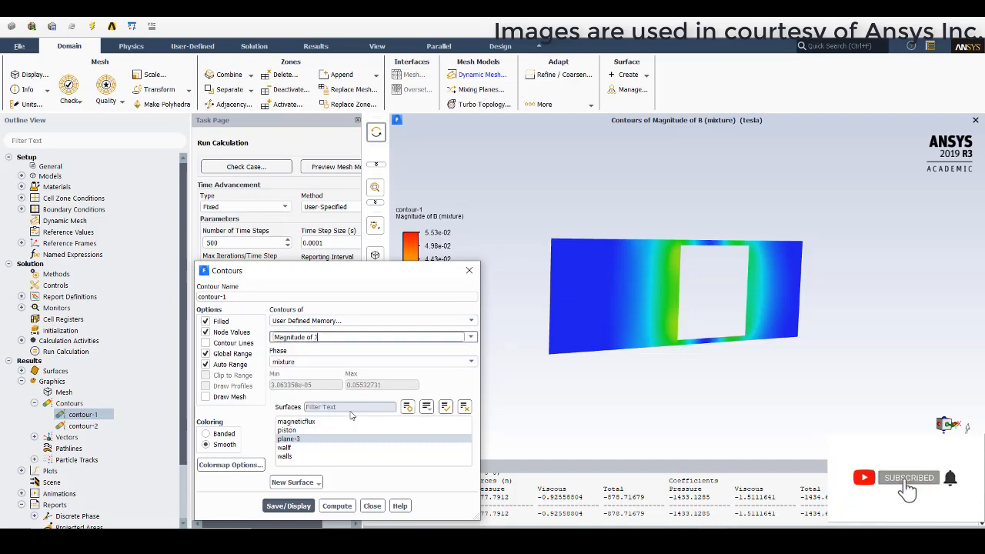
{"action": "left_click", "coordinate": [331, 505]}
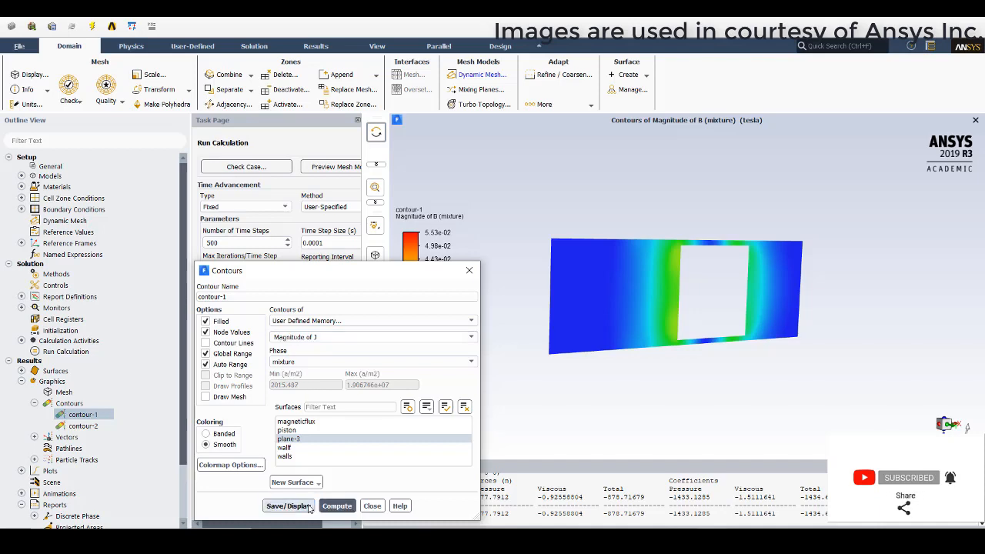
{"action": "left_click", "coordinate": [308, 507]}
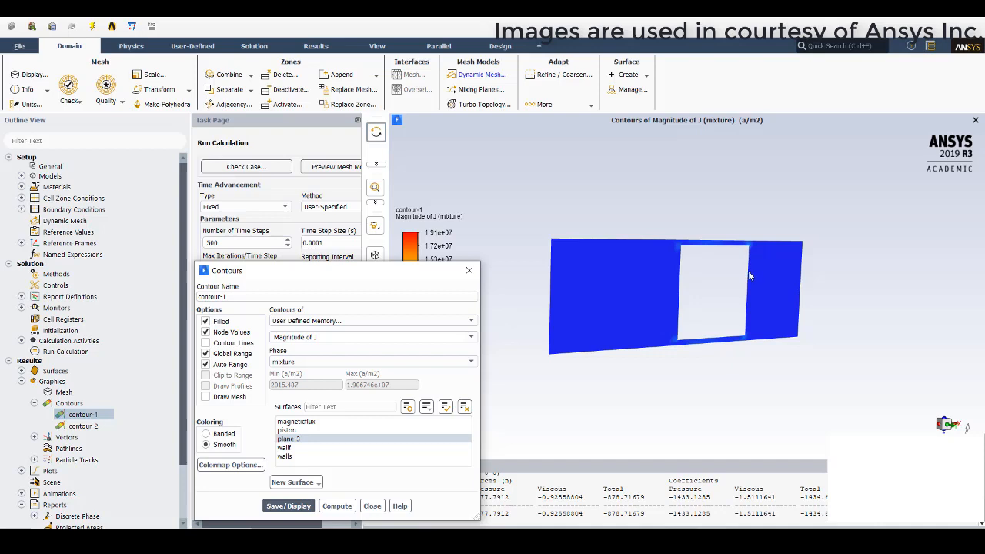
{"action": "mouse_move", "coordinate": [749, 275]}
{"action": "left_mouse_down"}
{"action": "mouse_move", "coordinate": [687, 281]}
{"action": "mouse_move", "coordinate": [656, 249]}
{"action": "mouse_move", "coordinate": [666, 276]}
{"action": "mouse_move", "coordinate": [666, 256]}
{"action": "left_mouse_up"}
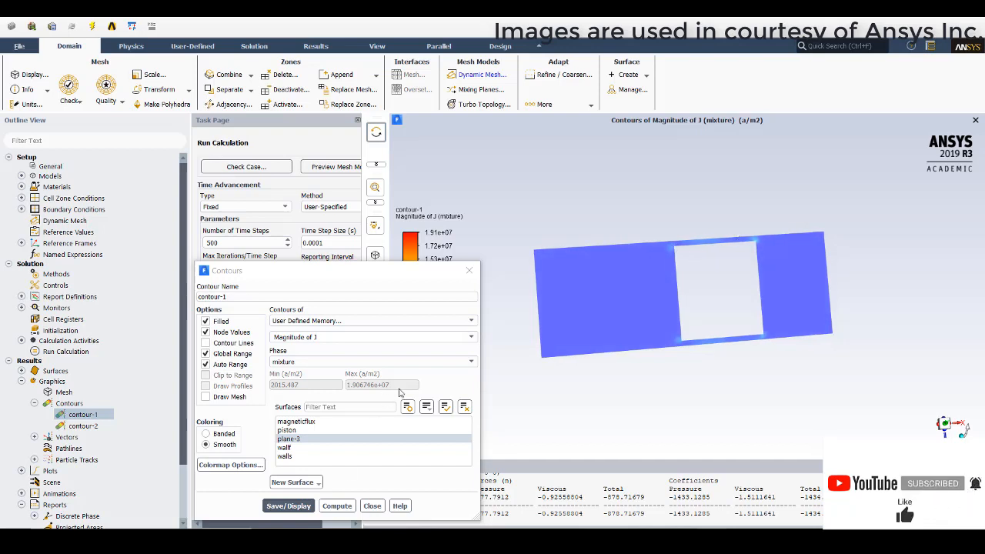
- Change contour-1 to Velocity Magnitude of the mixture on plane-3, compute and display it, and close the contour settings
{"action": "left_click", "coordinate": [472, 321]}
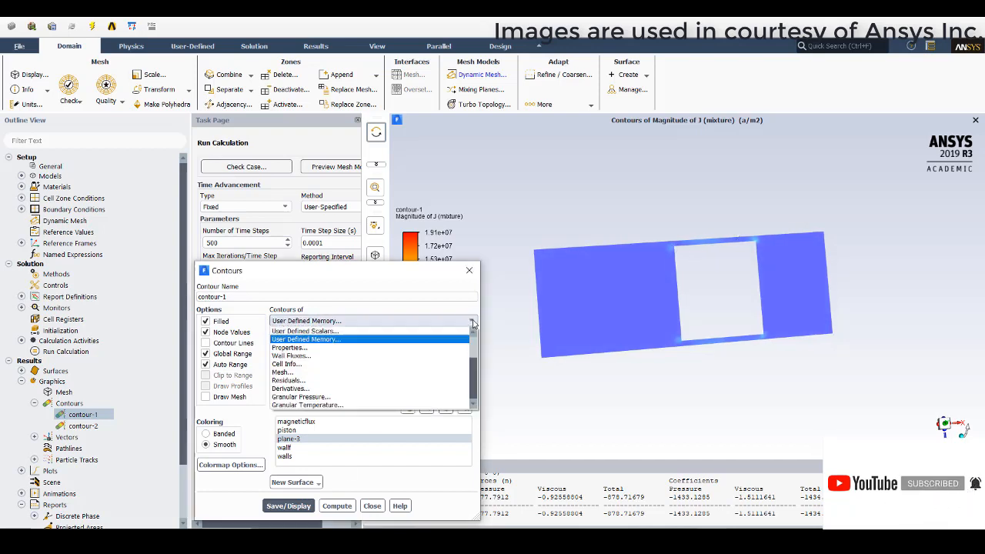
{"action": "left_click_drag", "start_coordinate": [473, 366], "coordinate": [474, 341]}
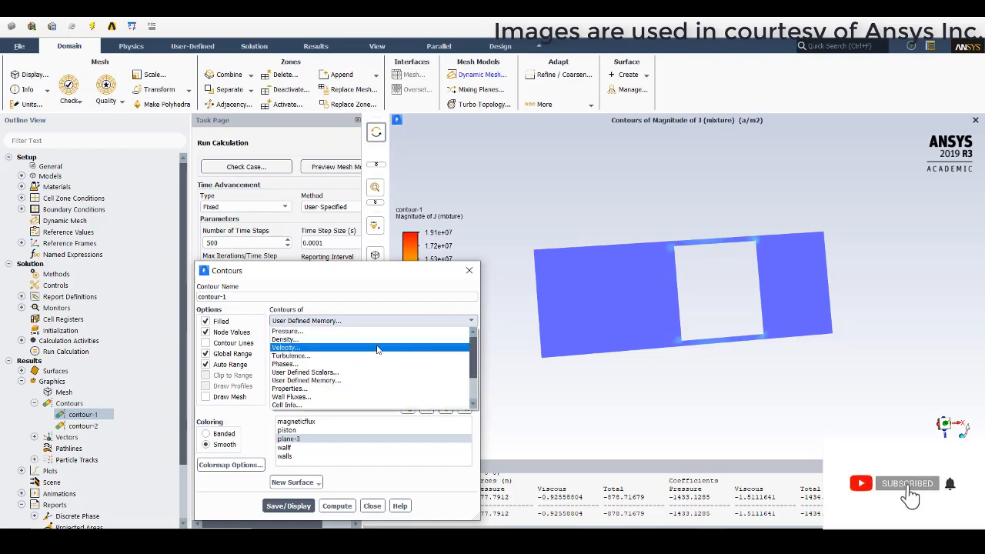
{"action": "left_click", "coordinate": [377, 349]}
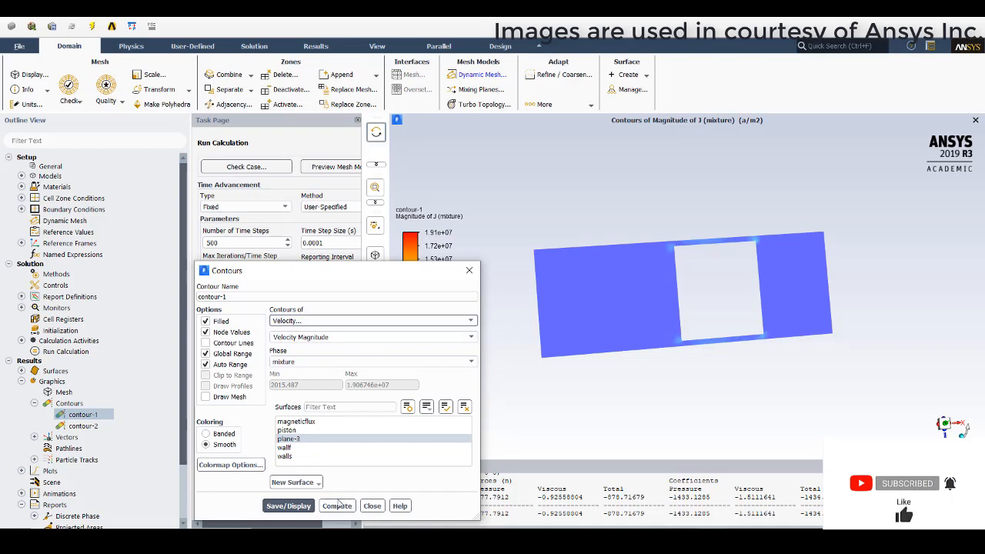
{"action": "left_click", "coordinate": [337, 506]}
{"action": "left_click", "coordinate": [288, 506]}
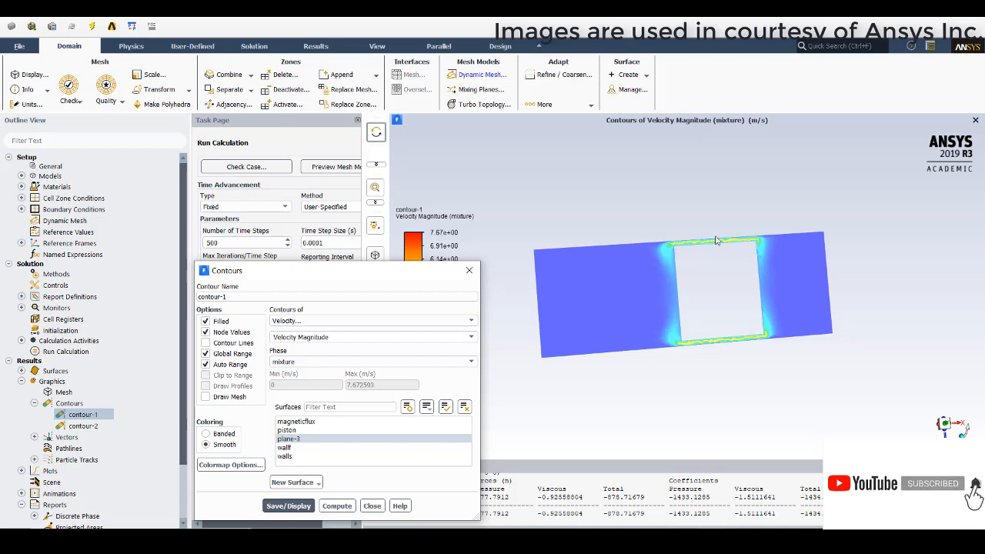
{"action": "left_click", "coordinate": [372, 505]}
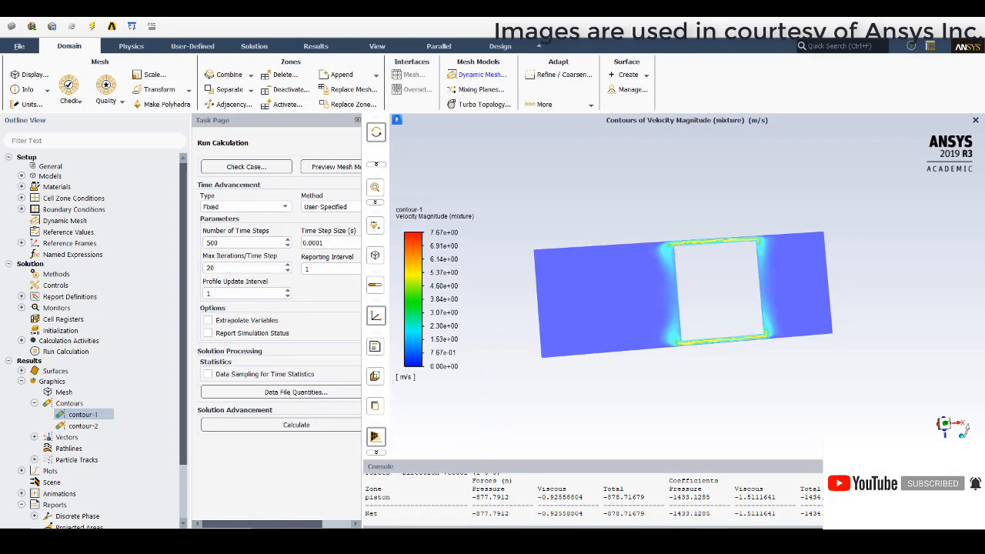
- Review the Lorentz force slide in PowerPoint, and open the Results of the Fluid Flow (Fluent) system above system C in Workbench
{"action": "left_click", "coordinate": [474, 470]}
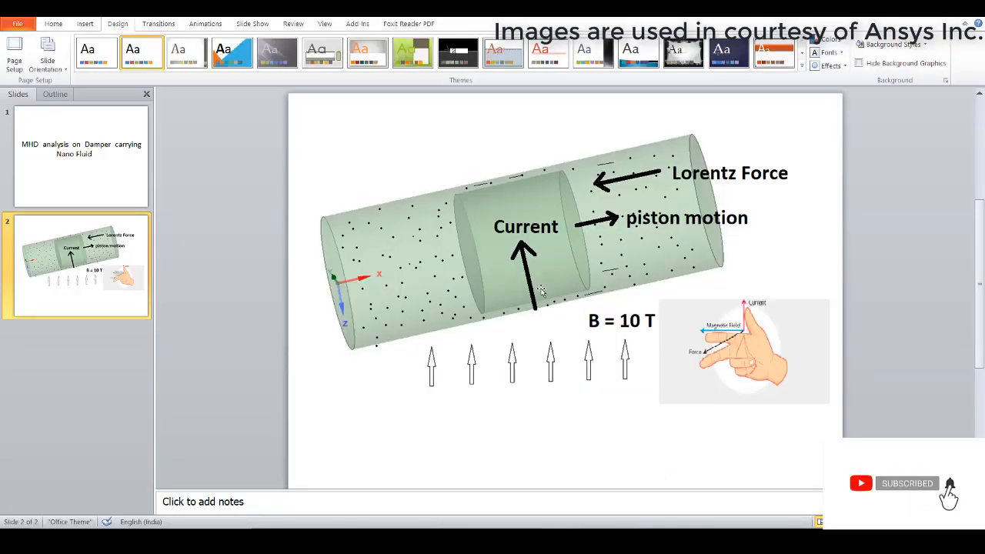
{"action": "left_click", "coordinate": [914, 11]}
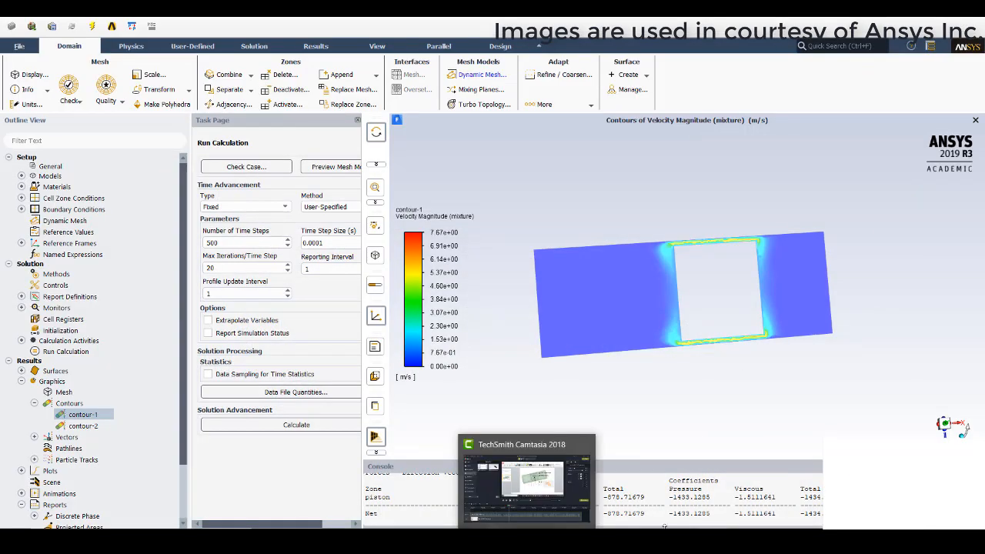
{"action": "left_click", "coordinate": [625, 538]}
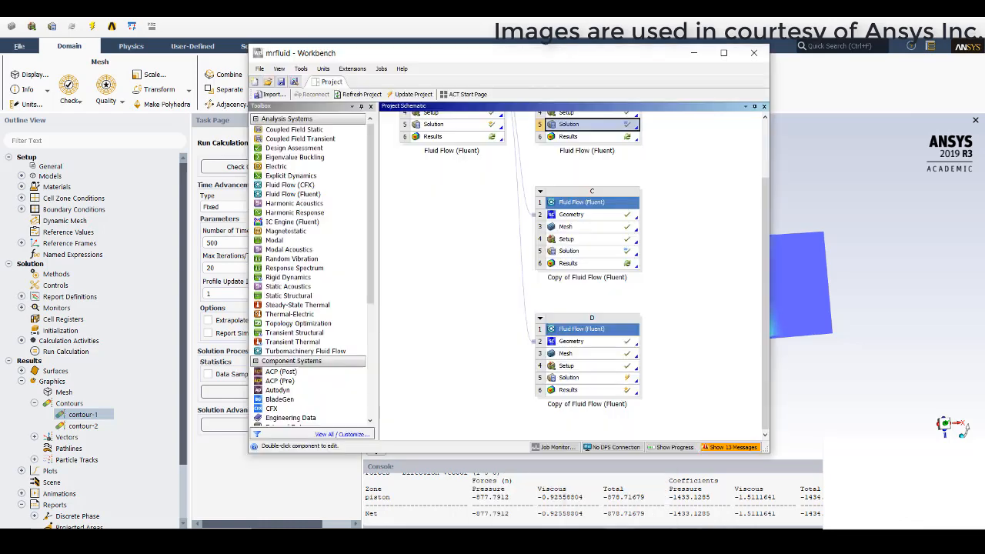
{"action": "left_click", "coordinate": [589, 137]}
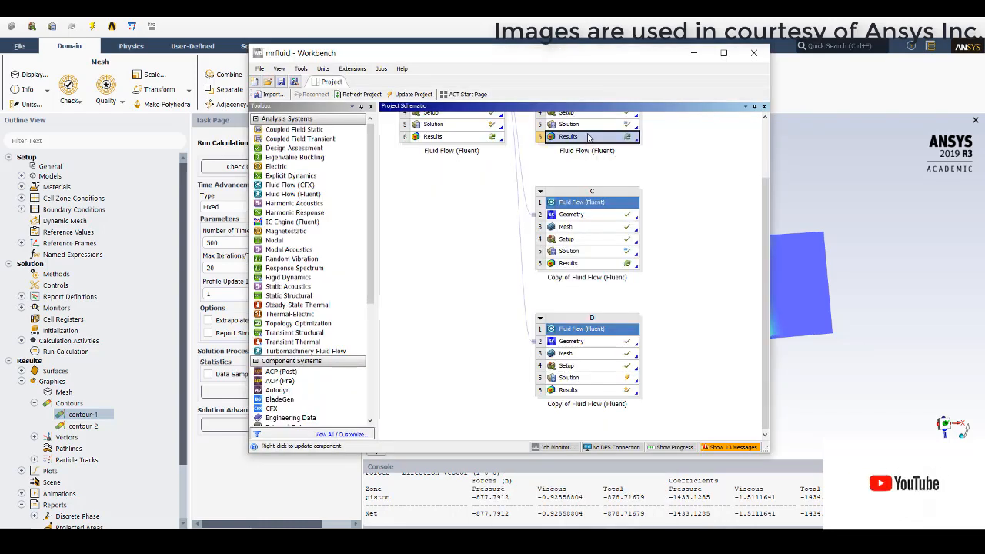
{"action": "double_click", "coordinate": [589, 137]}
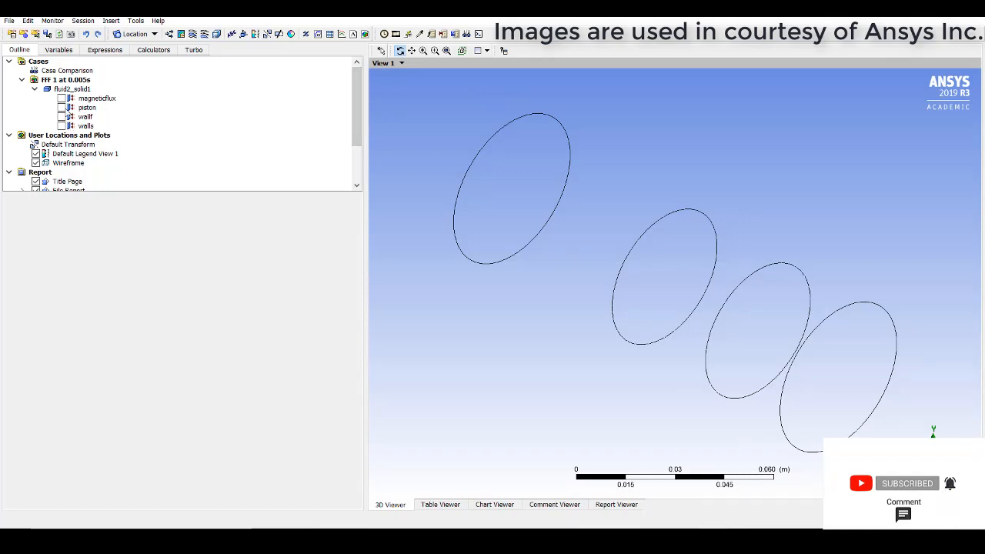
- Show the magneticflux boundary in the 3D view and apply a transparency of 0.8 to it
{"action": "left_click", "coordinate": [62, 98]}
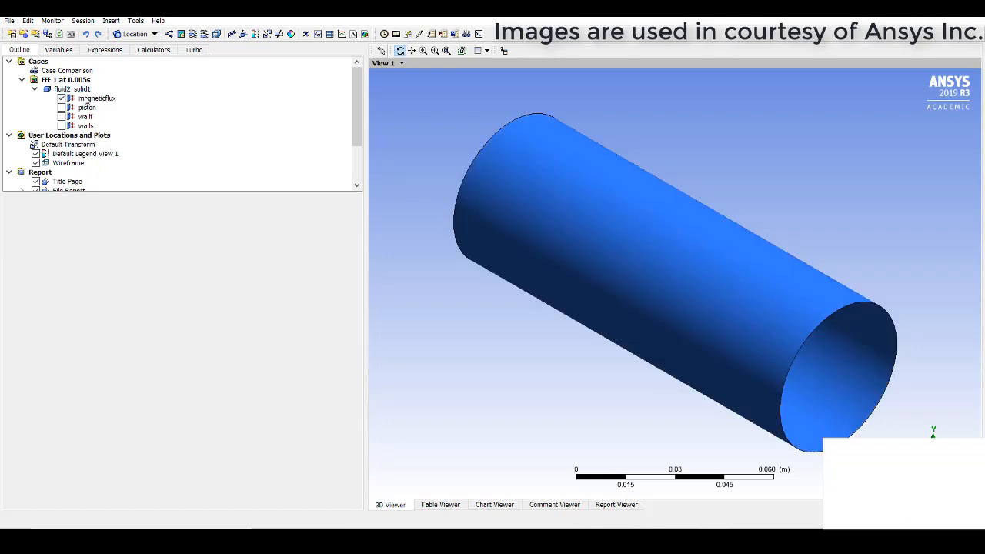
{"action": "left_click", "coordinate": [87, 99]}
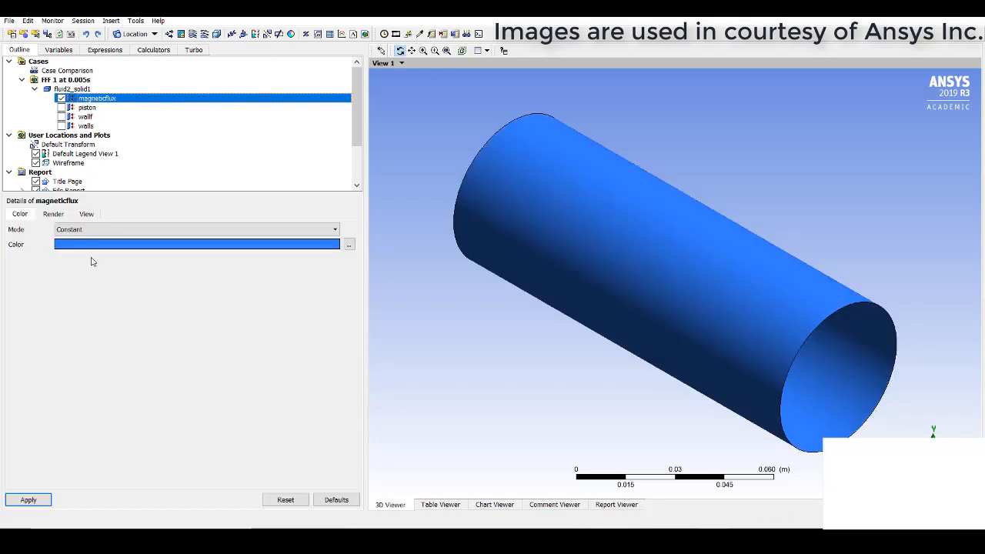
{"action": "left_click", "coordinate": [57, 215]}
{"action": "double_click", "coordinate": [87, 245]}
{"action": "type", "text": "0.8"}
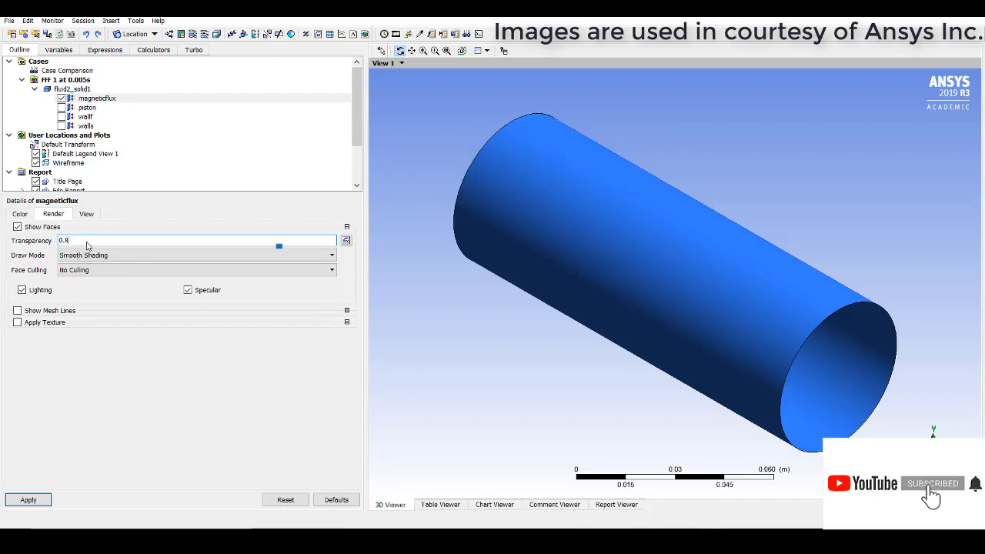
{"action": "left_click", "coordinate": [29, 499]}
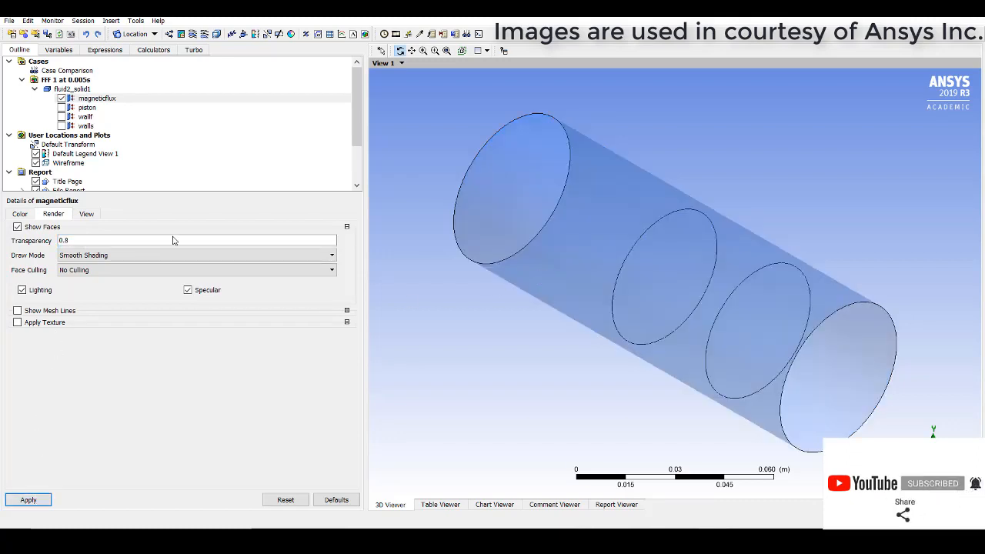
- Show the piston boundary and play a timestep animation of its motion through the cylinder starting from timestep 0
{"action": "left_click", "coordinate": [61, 108]}
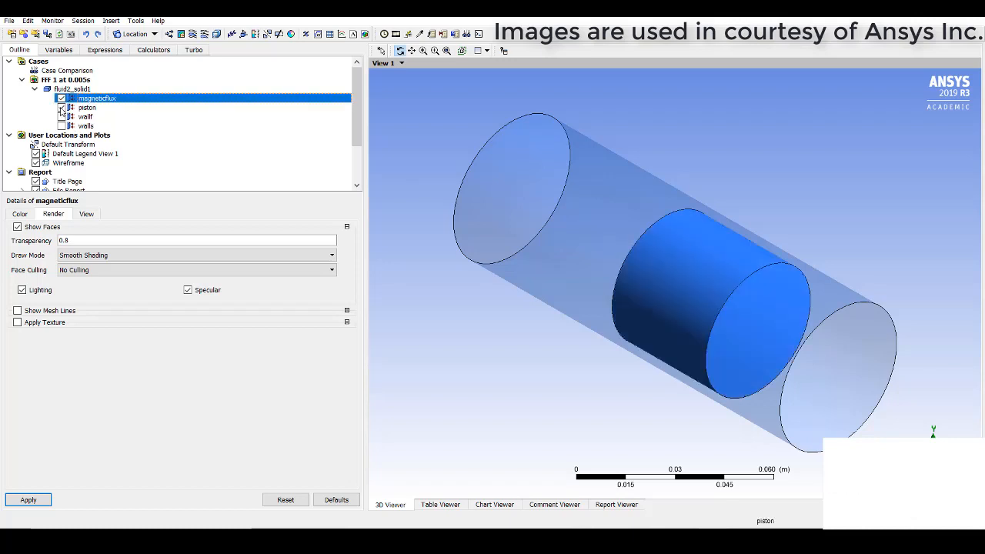
{"action": "left_click_drag", "start_coordinate": [642, 221], "coordinate": [677, 265]}
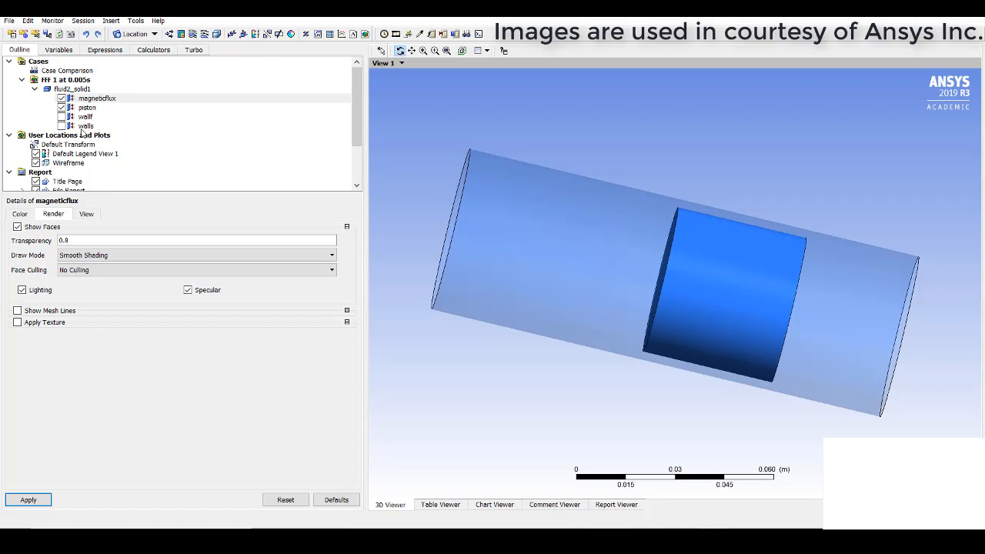
{"action": "left_click", "coordinate": [384, 34]}
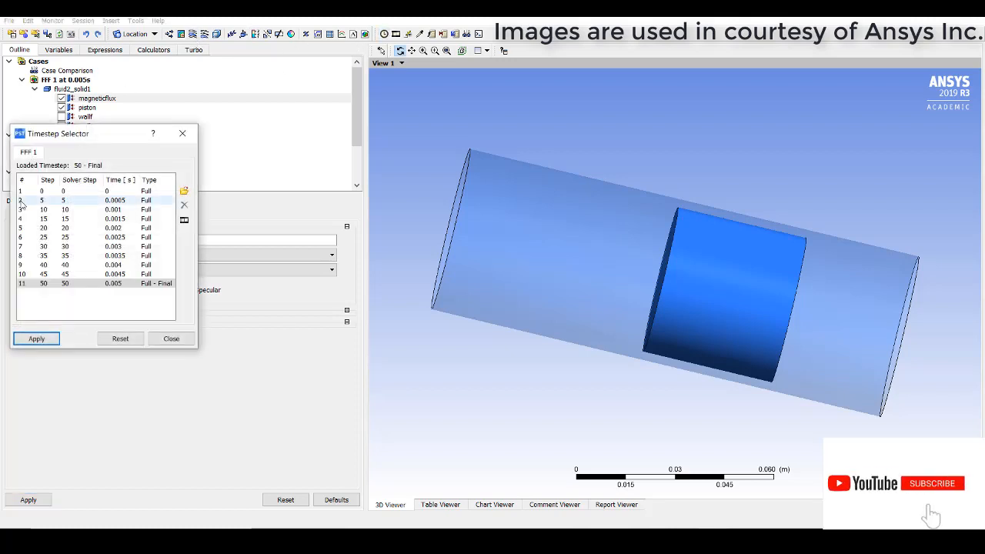
{"action": "left_click", "coordinate": [49, 191]}
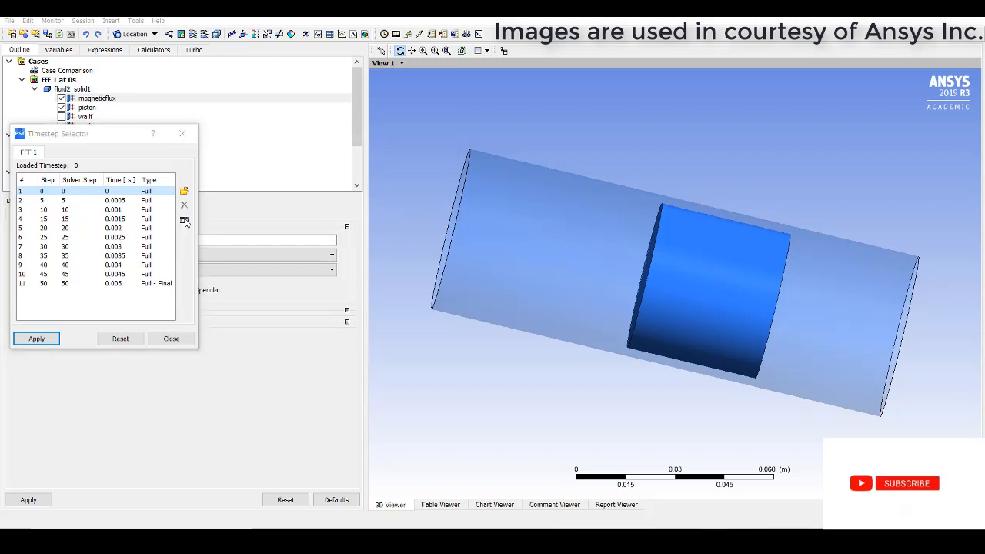
{"action": "left_click", "coordinate": [184, 221]}
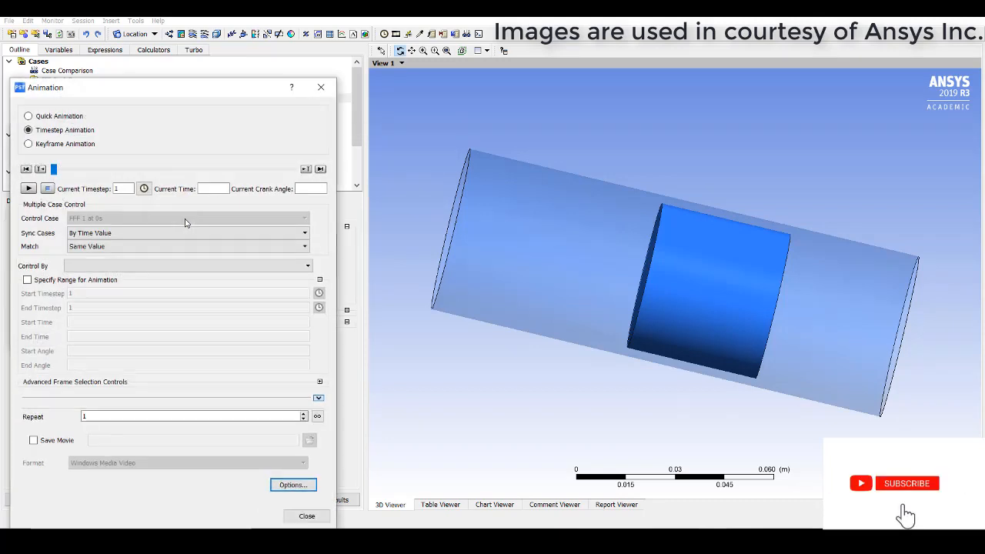
{"action": "left_click", "coordinate": [28, 188]}
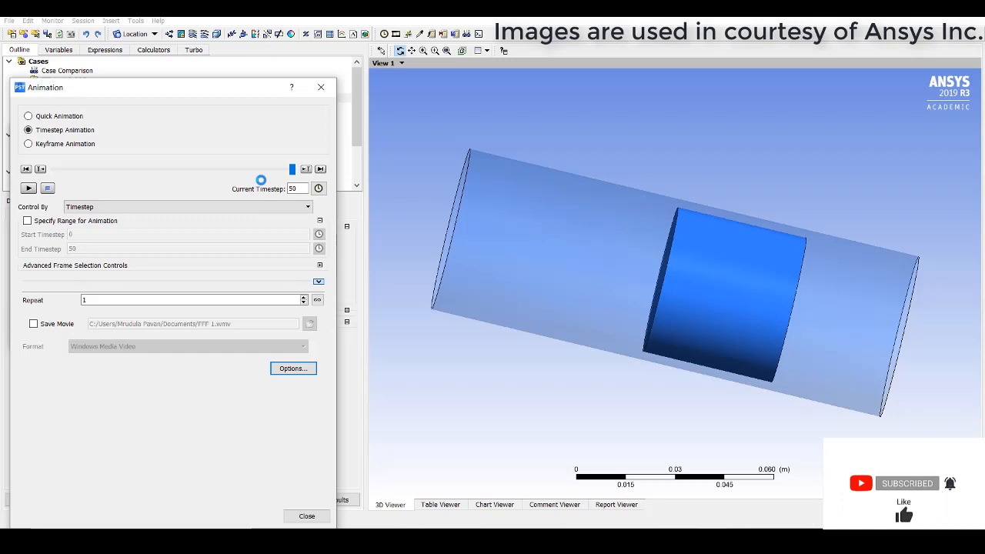
{"action": "left_click", "coordinate": [321, 87]}
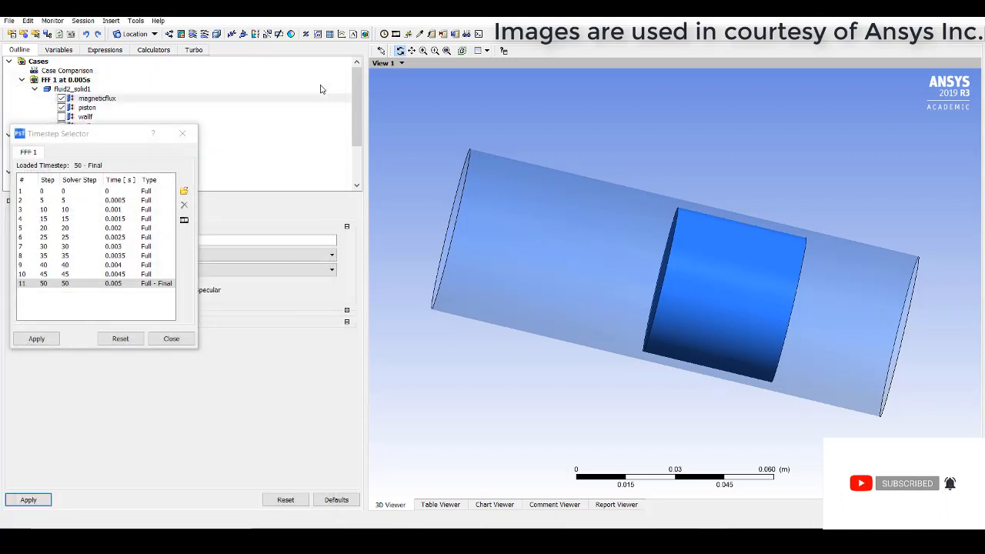
{"action": "left_click", "coordinate": [191, 137]}
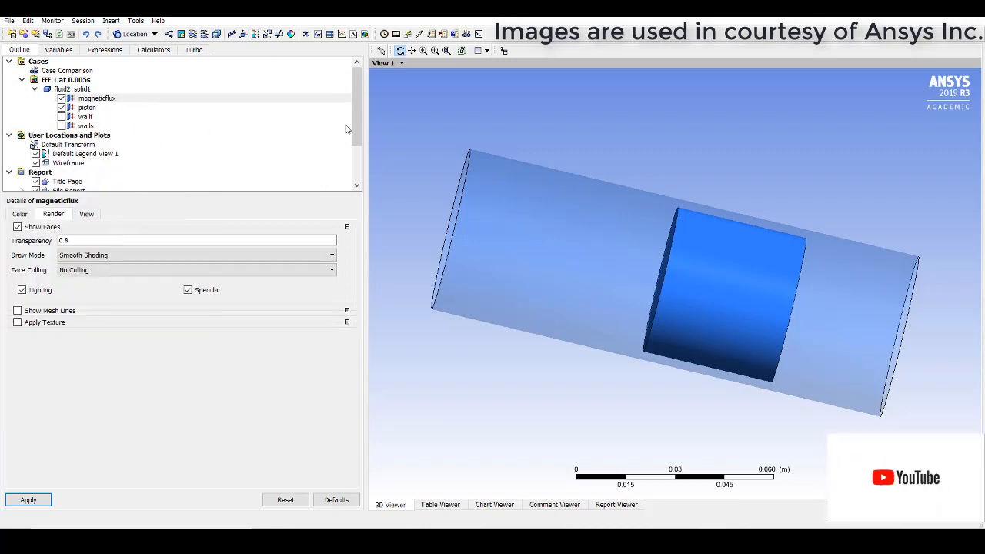
- Create a contour located on the magneticflux, piston, wallf and walls boundaries
{"action": "left_click_drag", "start_coordinate": [355, 124], "coordinate": [356, 136]}
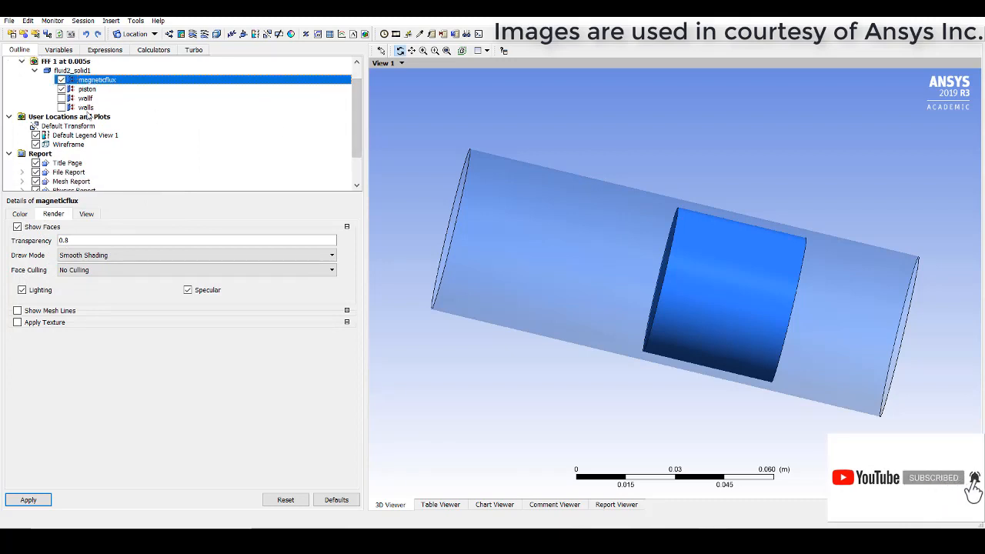
{"action": "left_click", "coordinate": [181, 34]}
{"action": "left_click", "coordinate": [232, 83]}
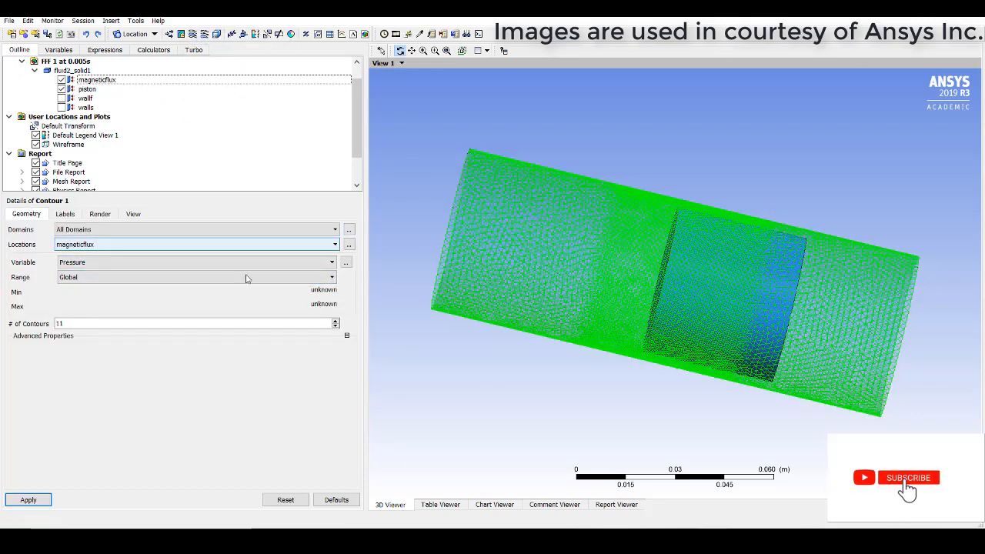
{"action": "left_click", "coordinate": [335, 244]}
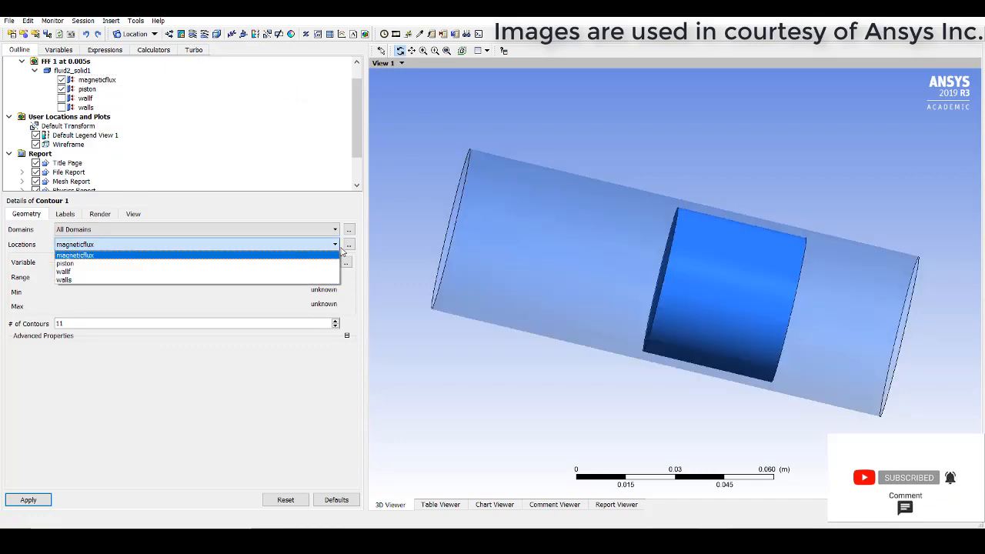
{"action": "left_click", "coordinate": [349, 245]}
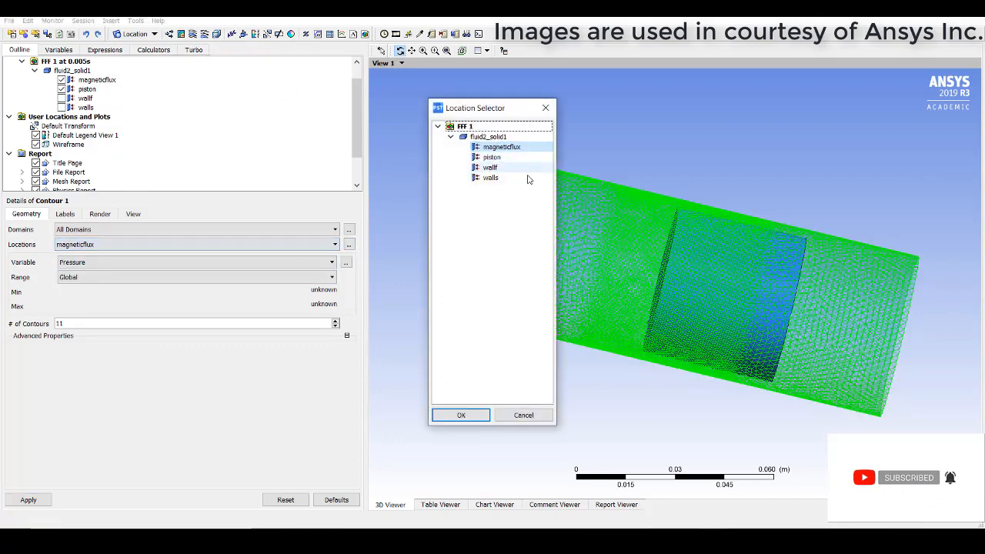
{"action": "left_click", "coordinate": [492, 178], "text": "ctrl"}
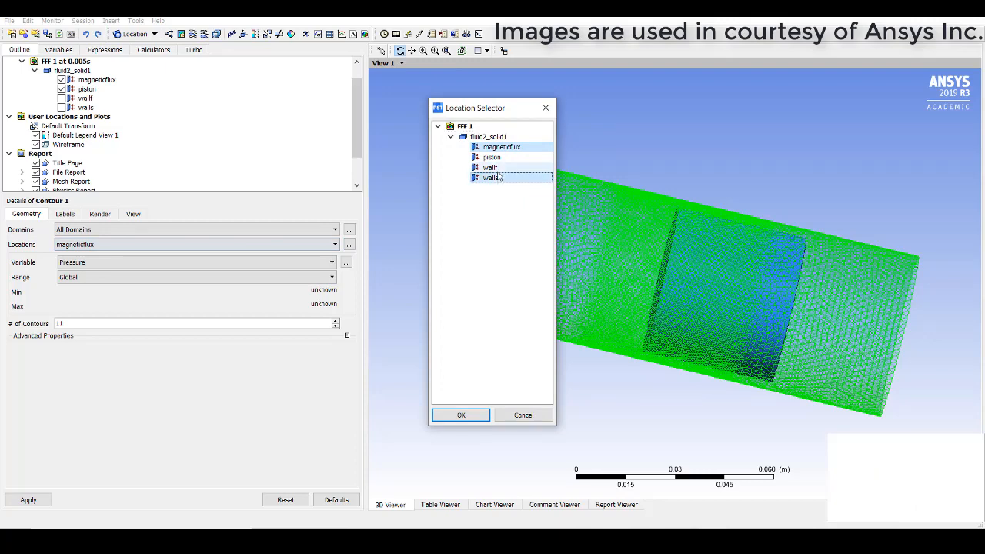
{"action": "left_click", "coordinate": [497, 167], "text": "ctrl"}
{"action": "left_click", "coordinate": [494, 157], "text": "ctrl"}
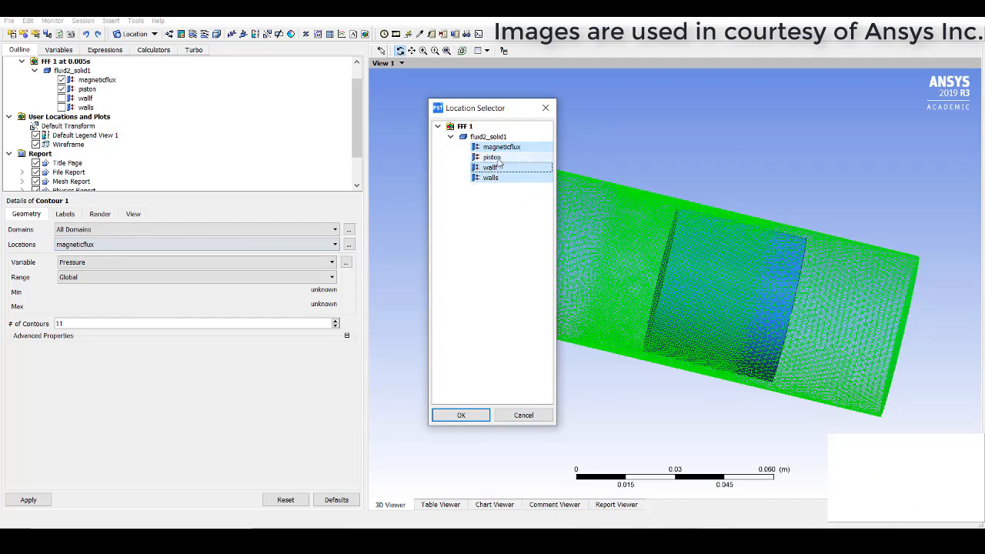
{"action": "left_click", "coordinate": [459, 415]}
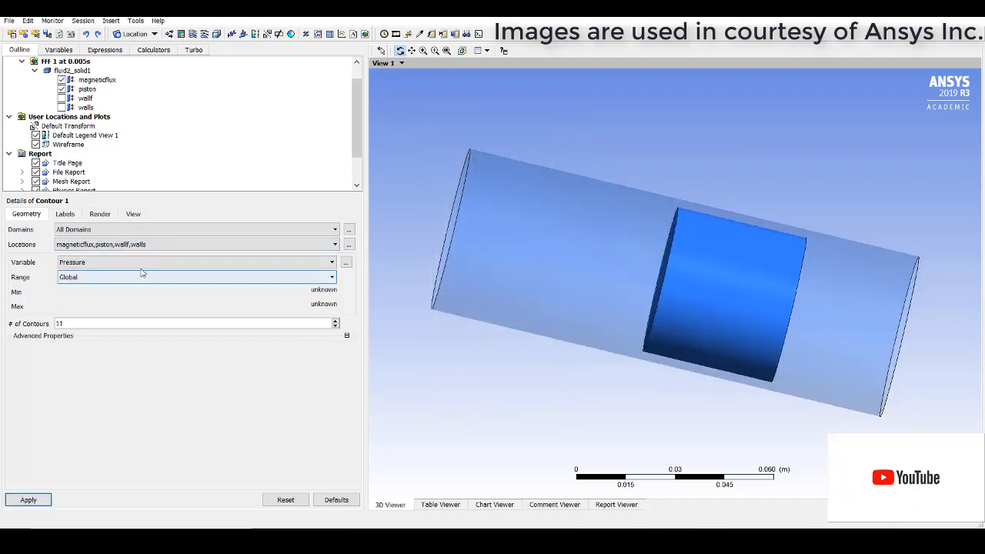
- Set the Contour 1 variable to User Defined Memory 0, display it and inspect the field around the cylinder
{"action": "left_click", "coordinate": [280, 263]}
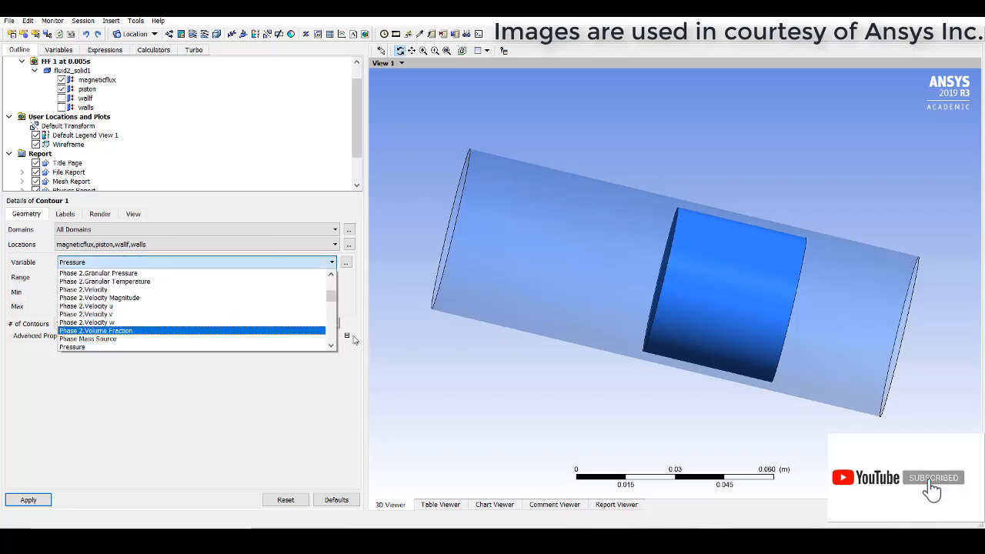
{"action": "mouse_move", "coordinate": [331, 296]}
{"action": "left_mouse_down"}
{"action": "mouse_move", "coordinate": [332, 341]}
{"action": "mouse_move", "coordinate": [325, 305]}
{"action": "left_mouse_up"}
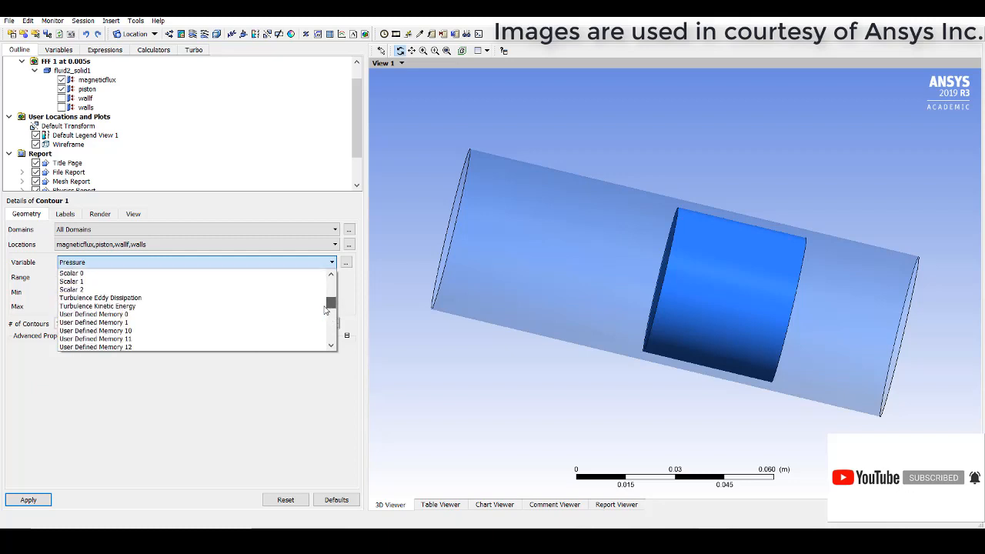
{"action": "left_click", "coordinate": [91, 314]}
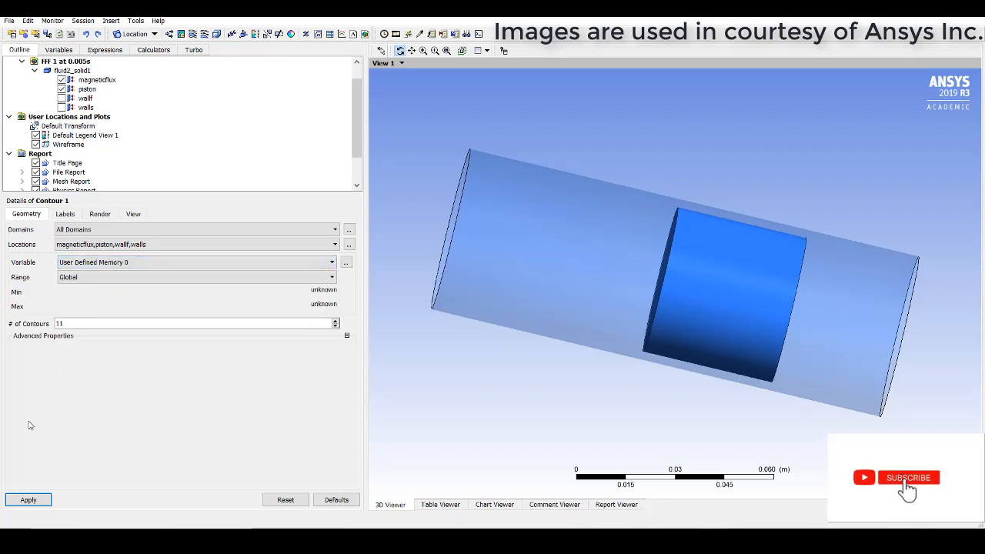
{"action": "left_click", "coordinate": [46, 505]}
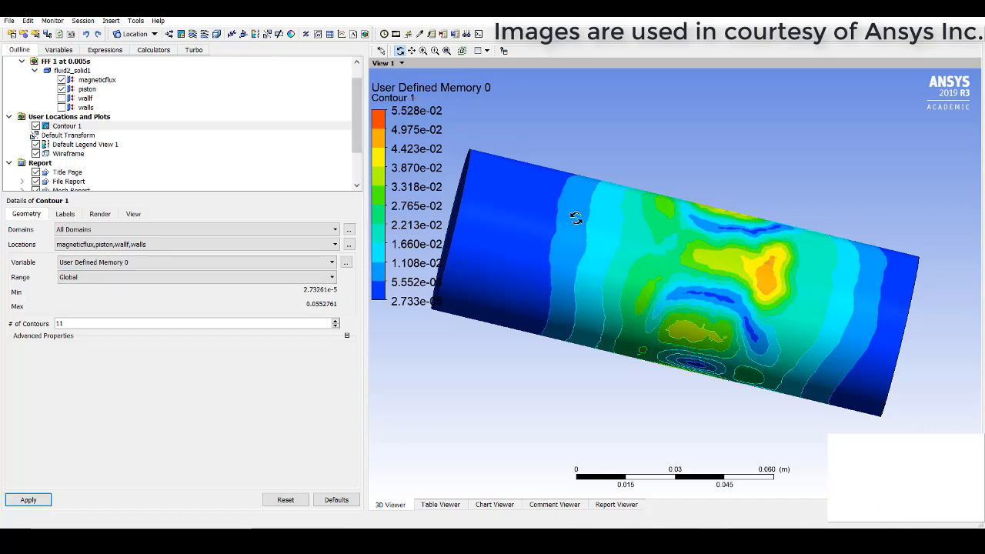
{"action": "left_click_drag", "start_coordinate": [576, 218], "coordinate": [334, 149]}
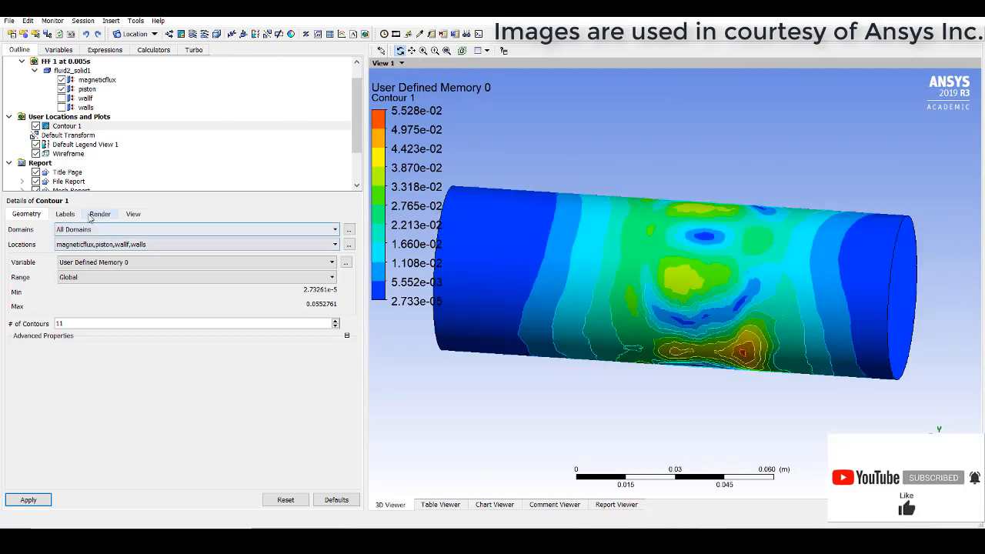
- Apply a transparency of 0.8 to the Contour 1 bands and inspect the cylinder
{"action": "left_click", "coordinate": [97, 215]}
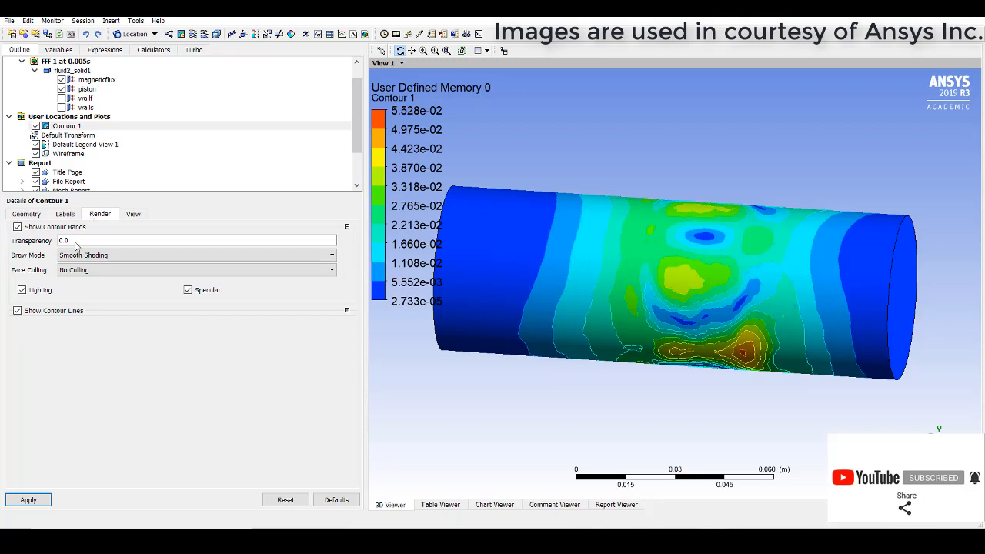
{"action": "double_click", "coordinate": [75, 242]}
{"action": "type", "text": "0.8"}
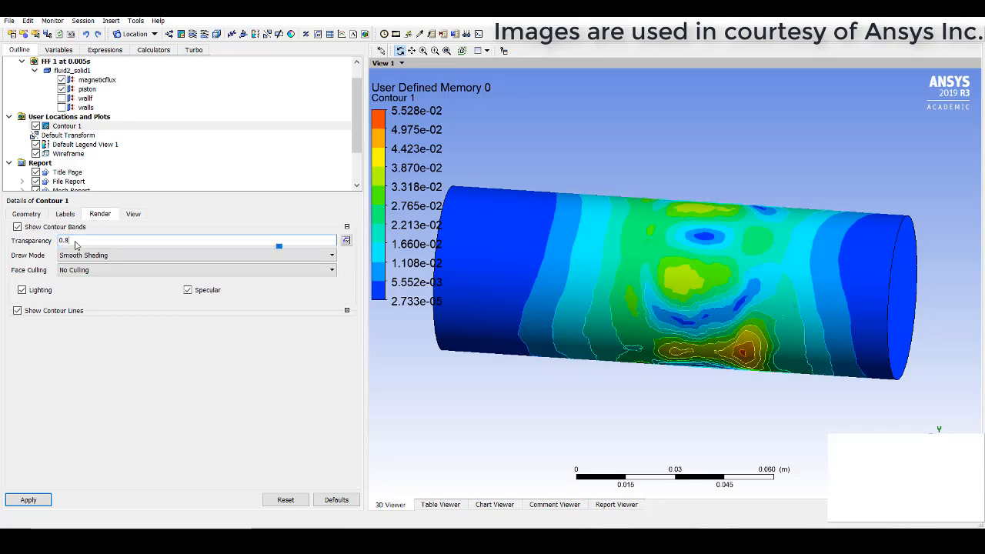
{"action": "left_click", "coordinate": [42, 500]}
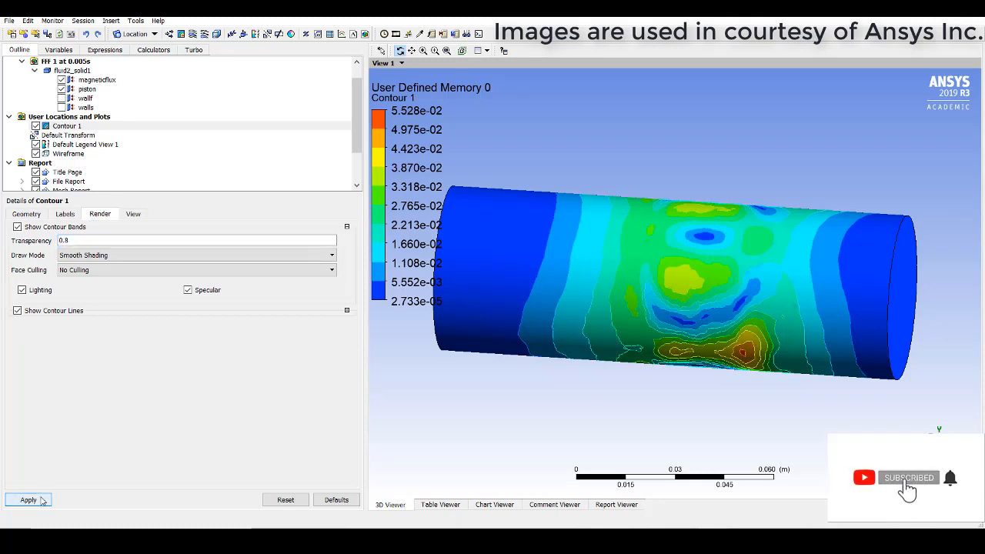
{"action": "left_click_drag", "start_coordinate": [615, 264], "coordinate": [689, 265]}
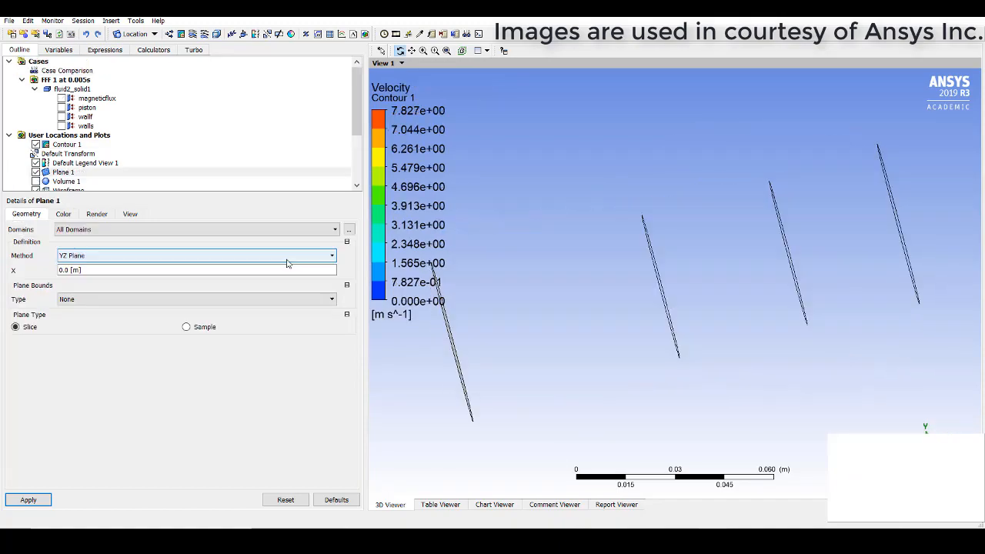
- Define Plane 1 with the XY Plane method and apply it to slice the cylinder lengthwise
{"action": "left_click", "coordinate": [239, 256]}
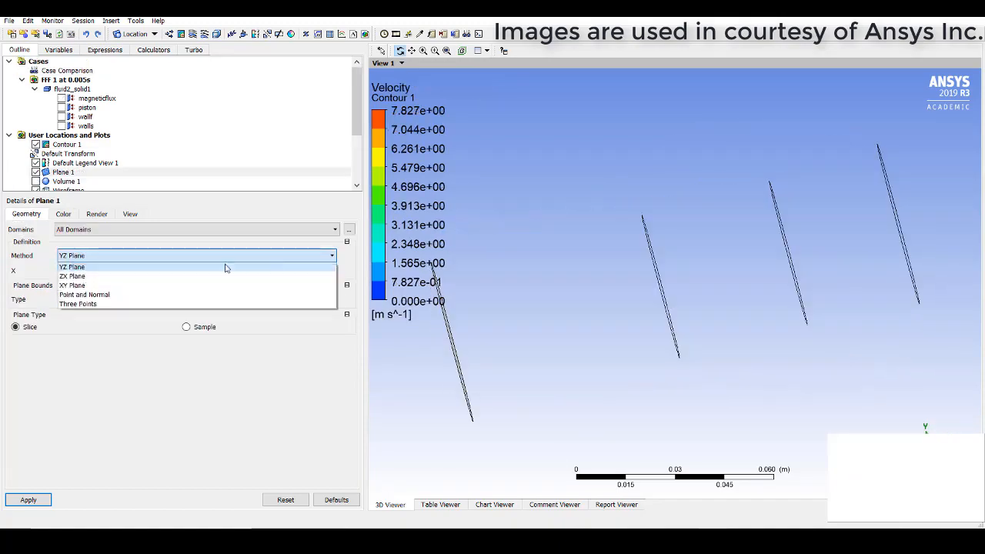
{"action": "left_click", "coordinate": [159, 285]}
{"action": "left_click", "coordinate": [23, 502]}
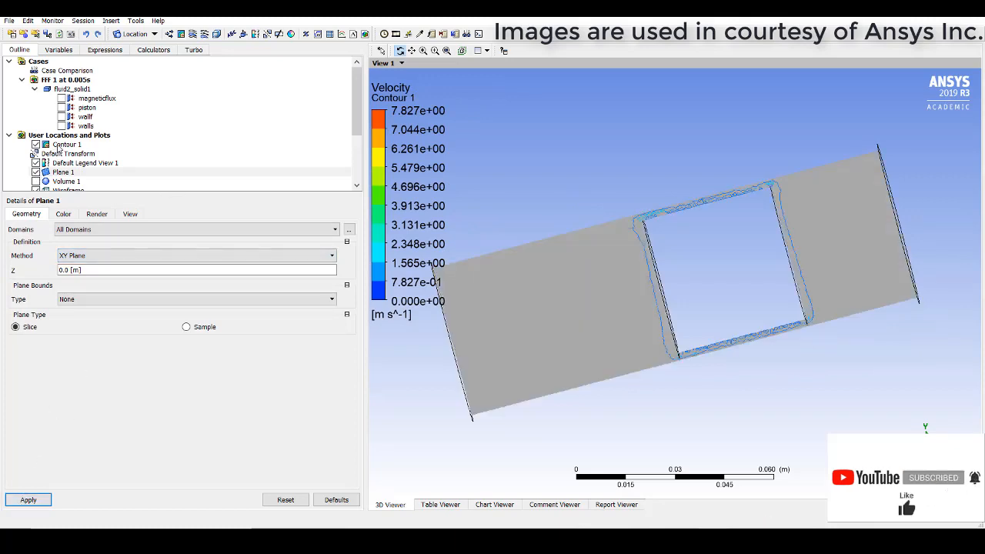
- Hide Plane 1 and set the transparency of the velocity contour Contour 1 to 0.1
{"action": "left_click", "coordinate": [60, 145]}
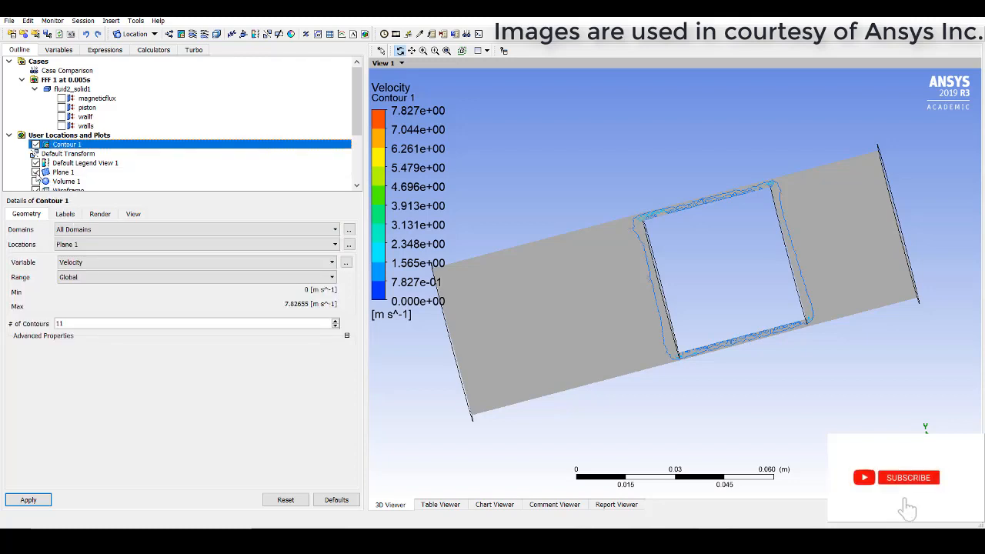
{"action": "left_click", "coordinate": [35, 172]}
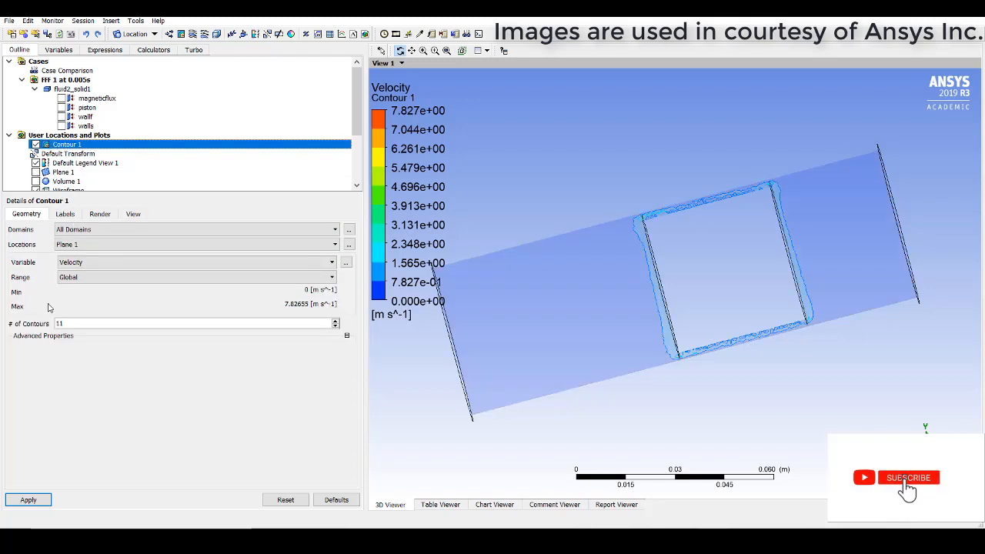
{"action": "left_click", "coordinate": [46, 503]}
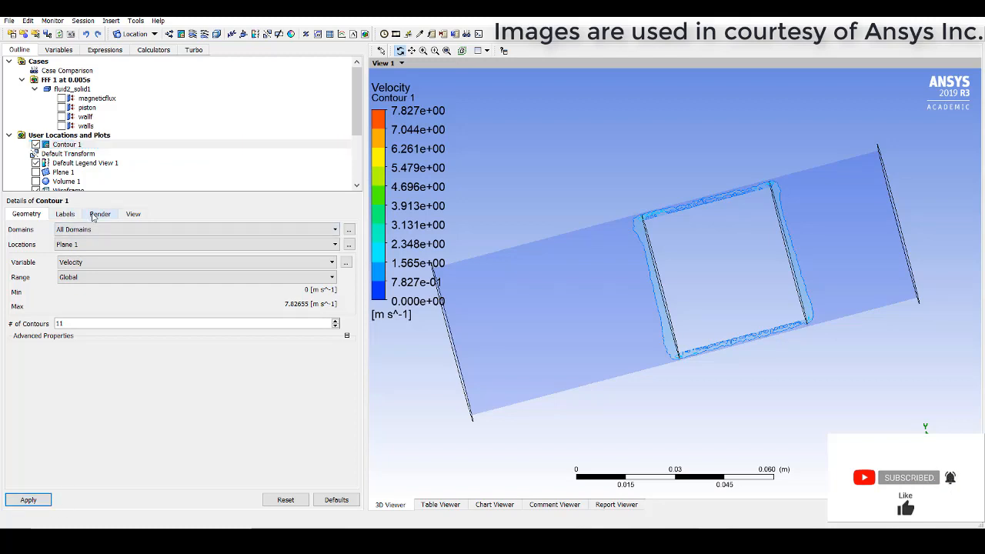
{"action": "left_click", "coordinate": [100, 214]}
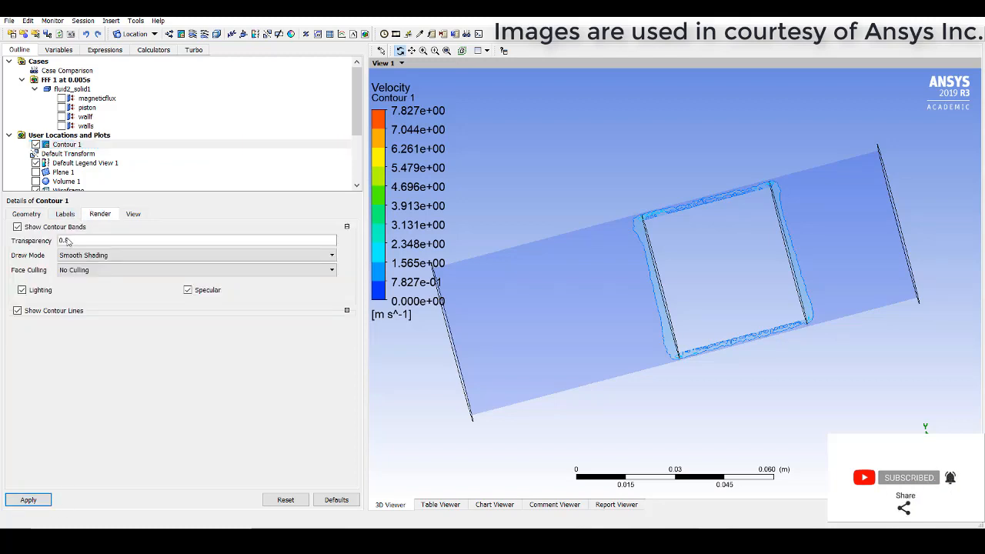
{"action": "double_click", "coordinate": [67, 241]}
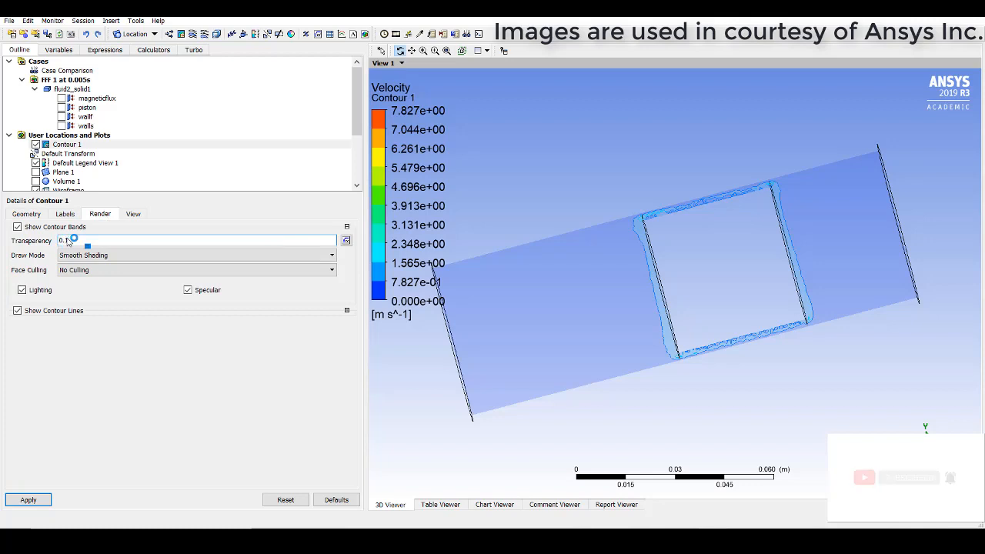
{"action": "left_click", "coordinate": [47, 504]}
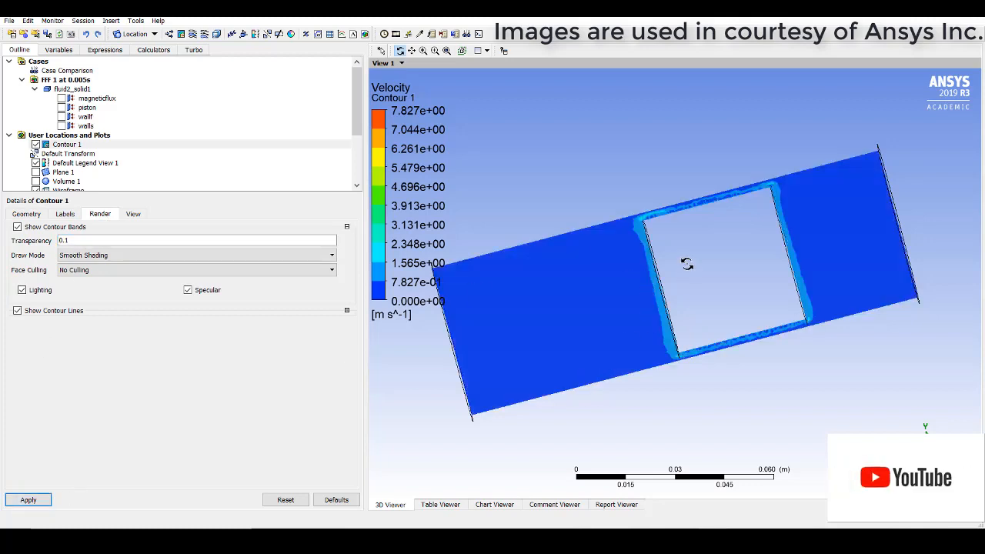
- Load timestep 0 and play the timestep animation of the velocity contour on Plane 1 through timestep 50
{"action": "left_click", "coordinate": [385, 34]}
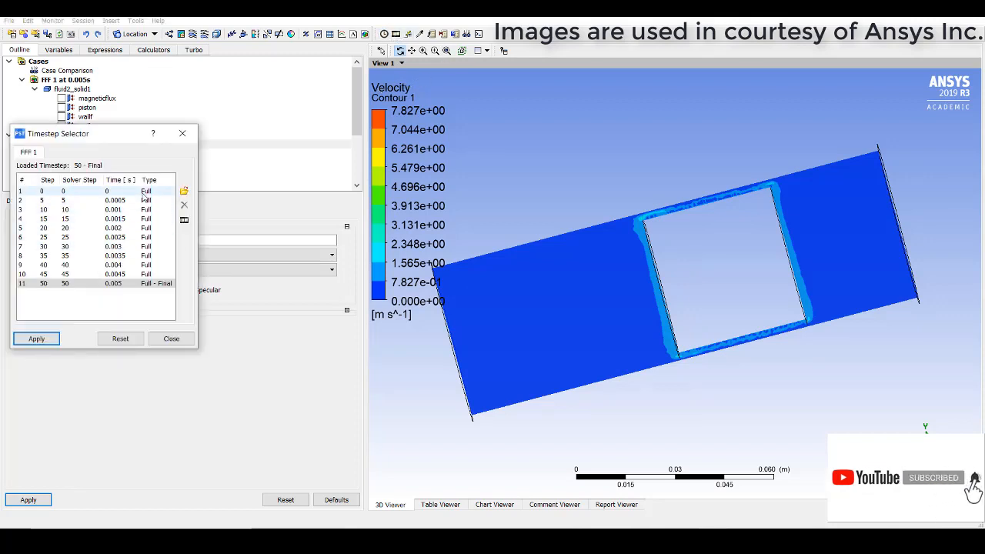
{"action": "left_click", "coordinate": [144, 192]}
{"action": "left_click", "coordinate": [48, 338]}
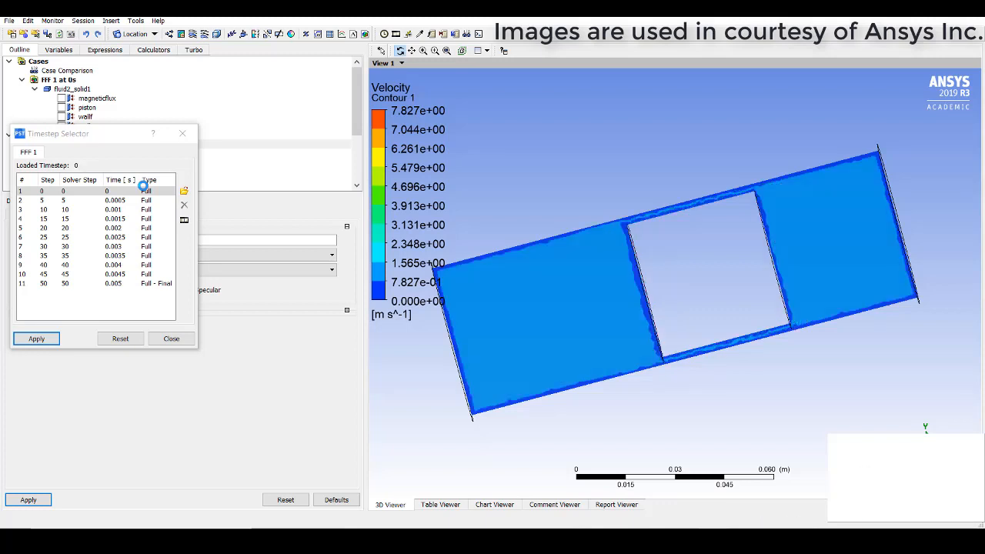
{"action": "left_click", "coordinate": [184, 221]}
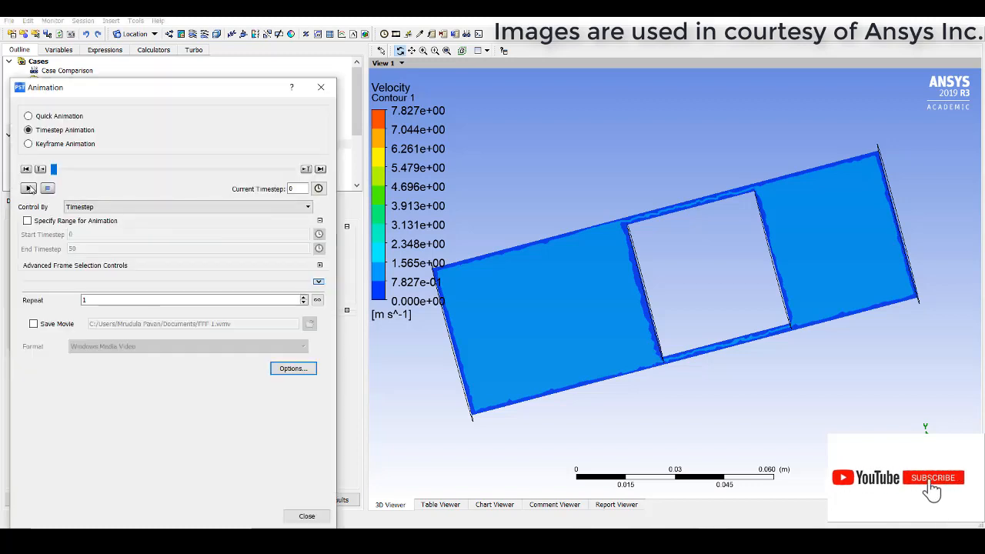
{"action": "left_click", "coordinate": [29, 188]}
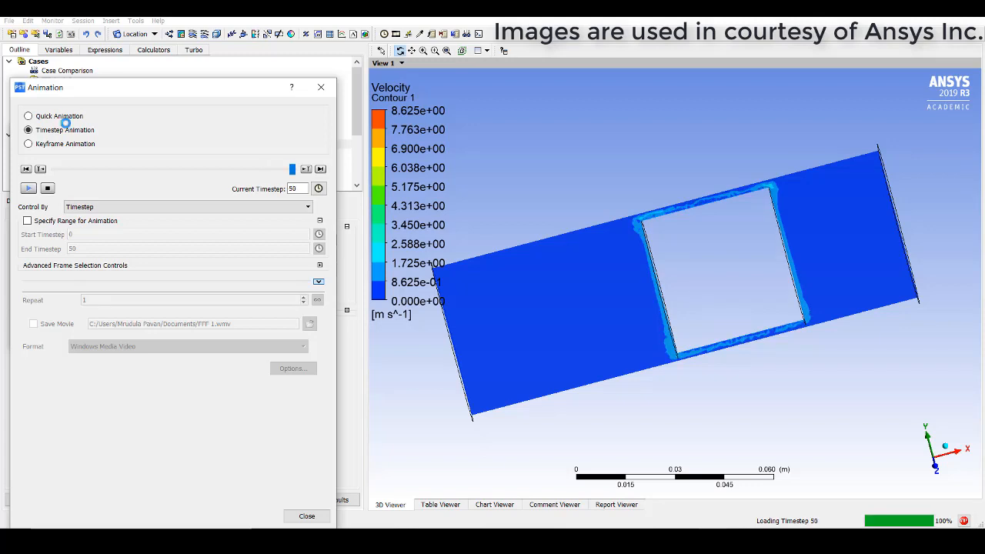
{"action": "left_click", "coordinate": [323, 91]}
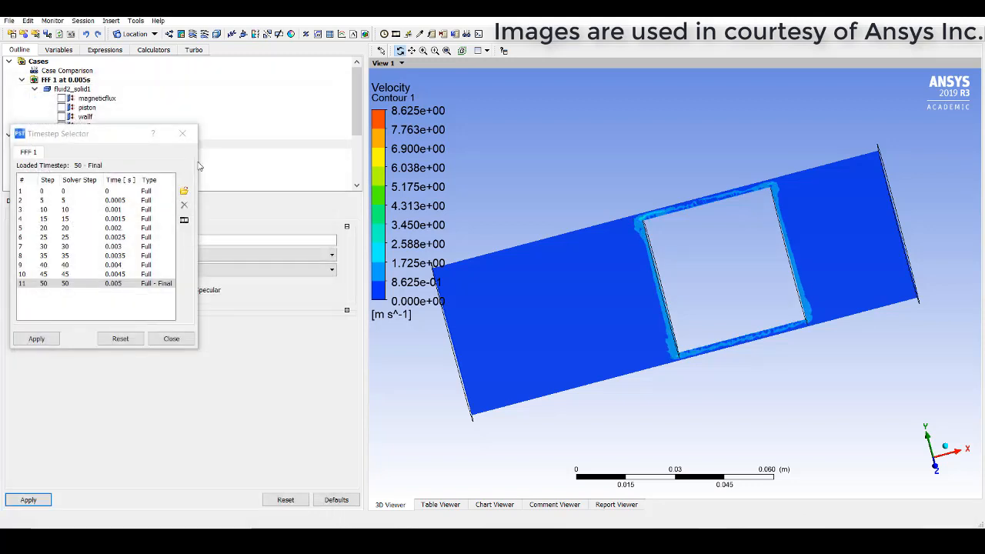
{"action": "left_click", "coordinate": [183, 134]}
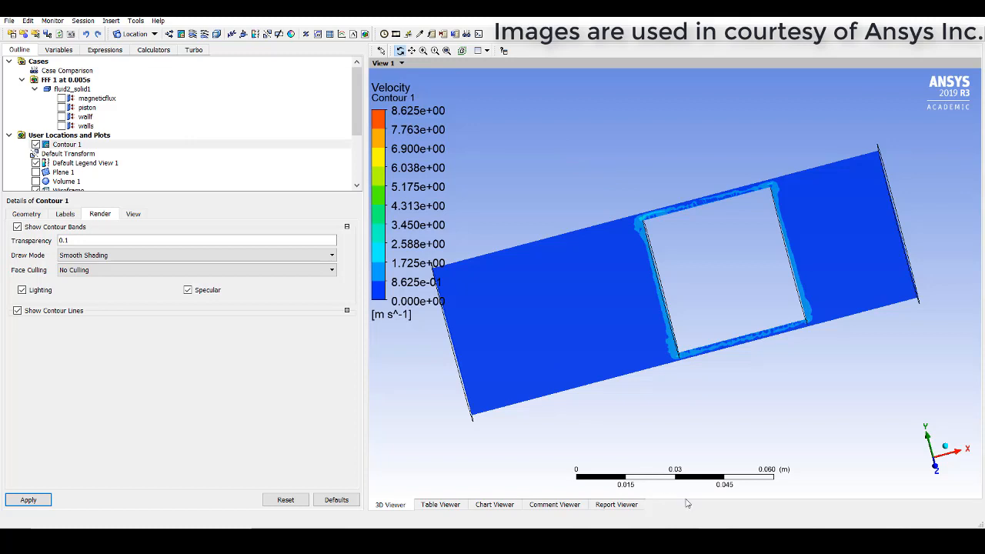
{"action": "left_click", "coordinate": [862, 537]}
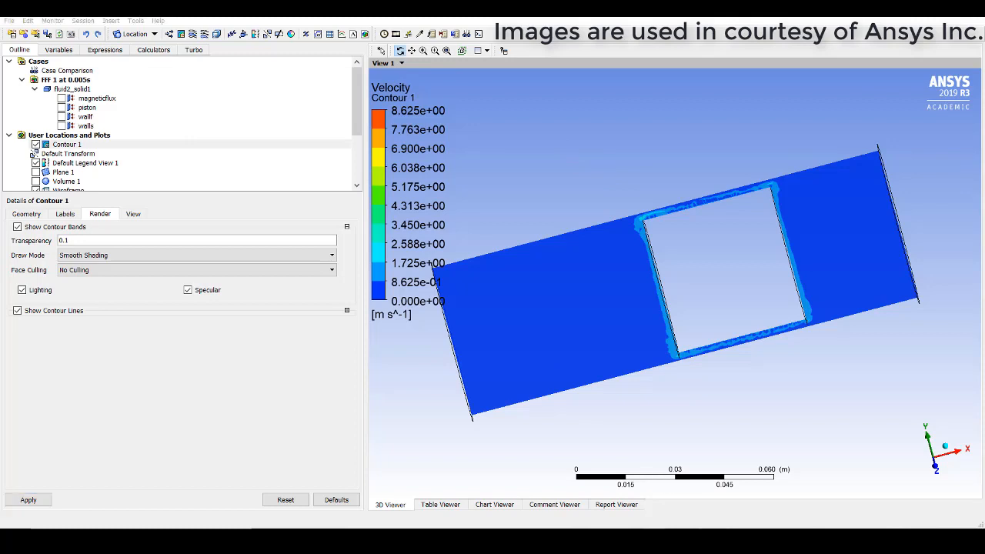